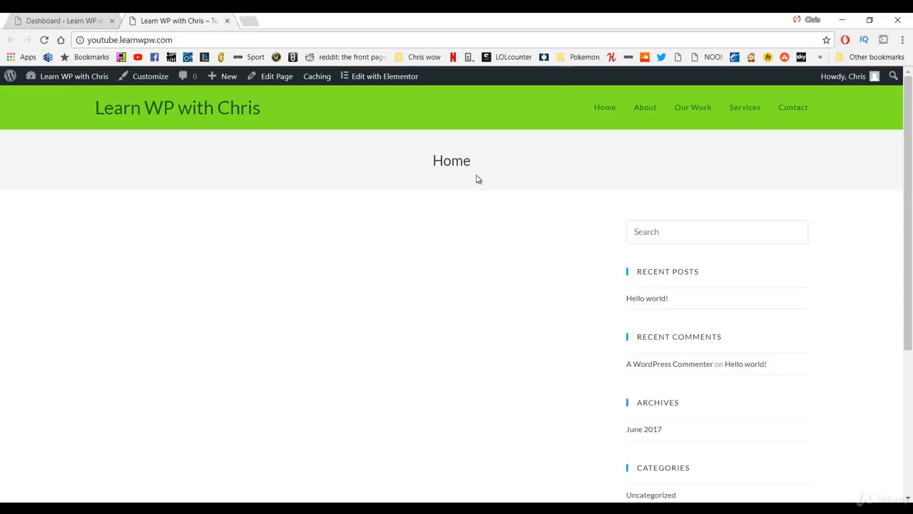
- Open the Home page for editing and set its OceanWP content layout to 100% Full Width
drag(443, 160, 413, 169)
scroll(611, 213, down, 3)
scroll(611, 212, up, 3)
click(271, 78)
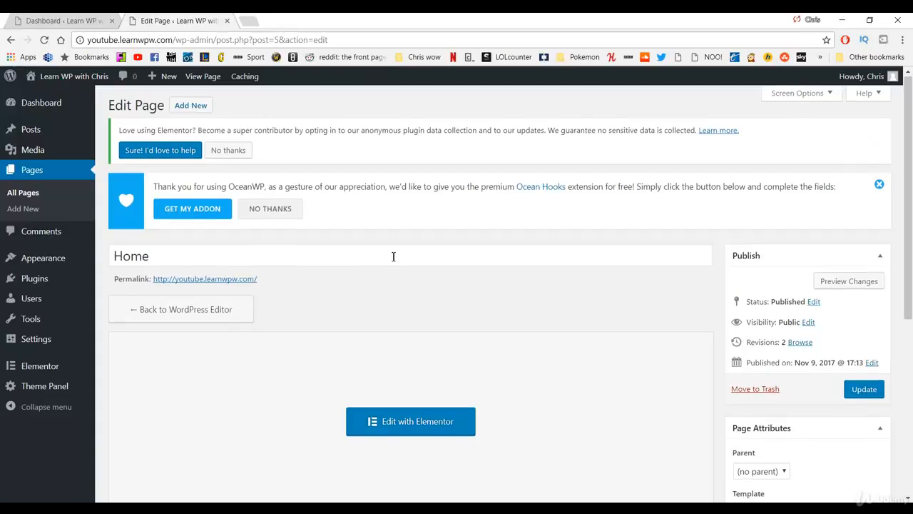
scroll(394, 257, down, 4)
scroll(393, 261, down, 1)
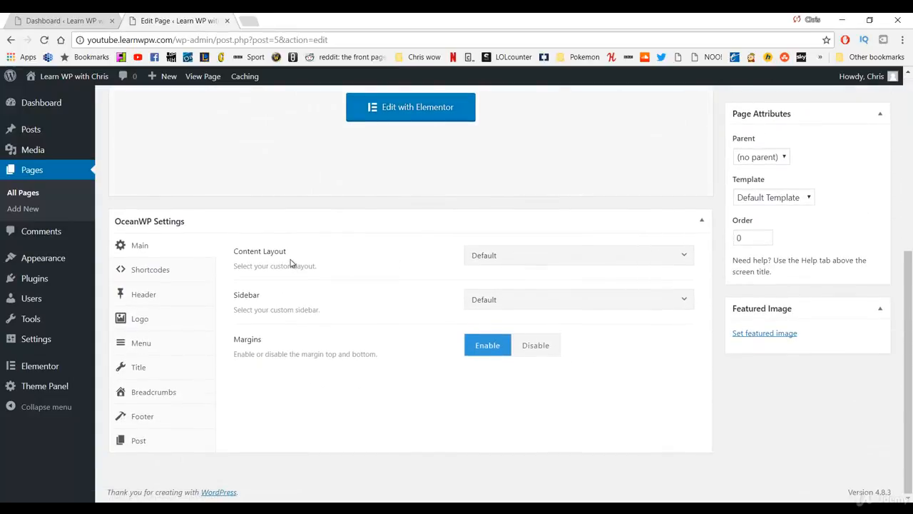
click(493, 255)
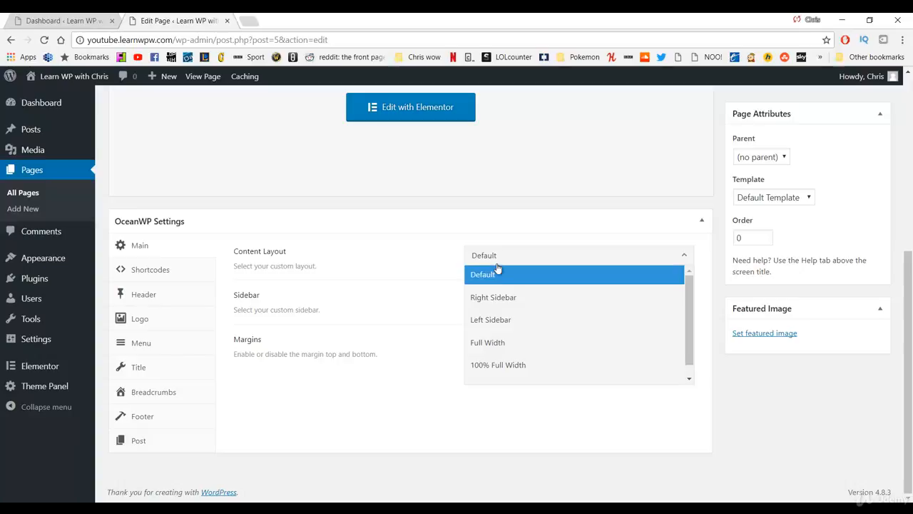
click(516, 366)
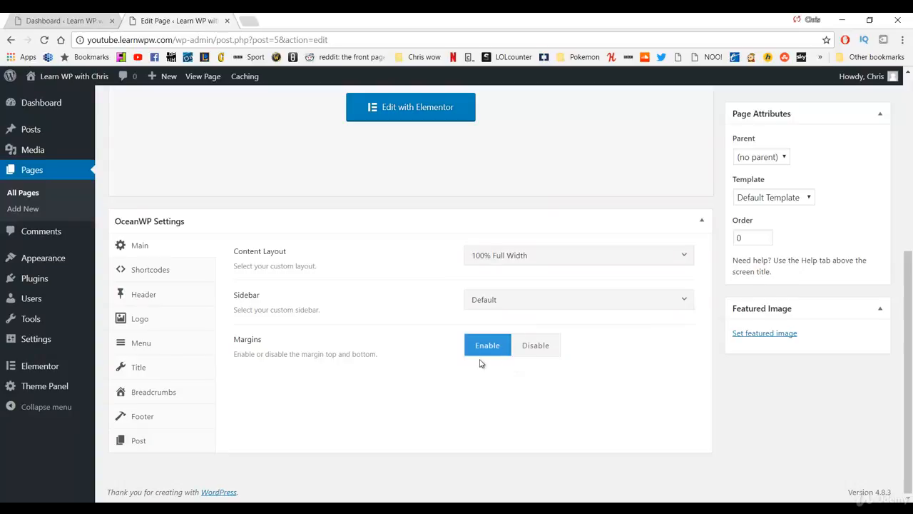
- Disable the page title display in the Home page's OceanWP settings and update the page
click(167, 370)
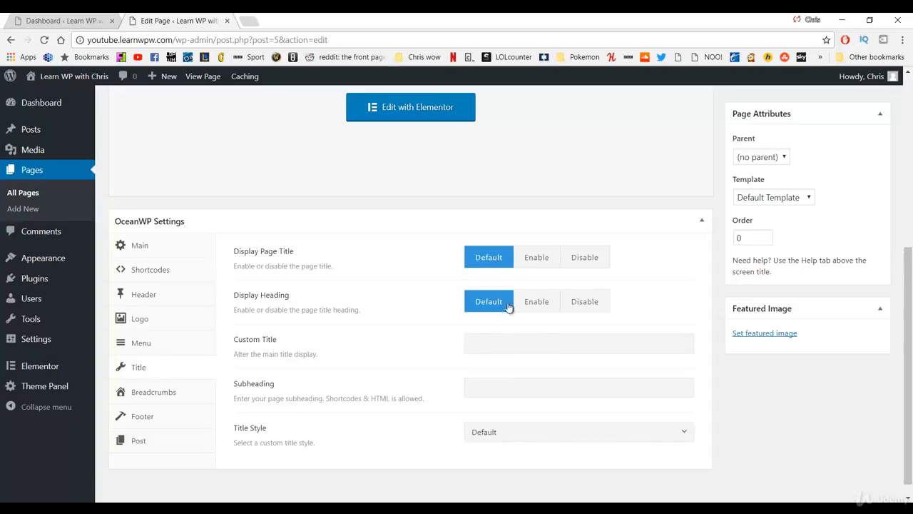
click(579, 259)
scroll(571, 218, up, 3)
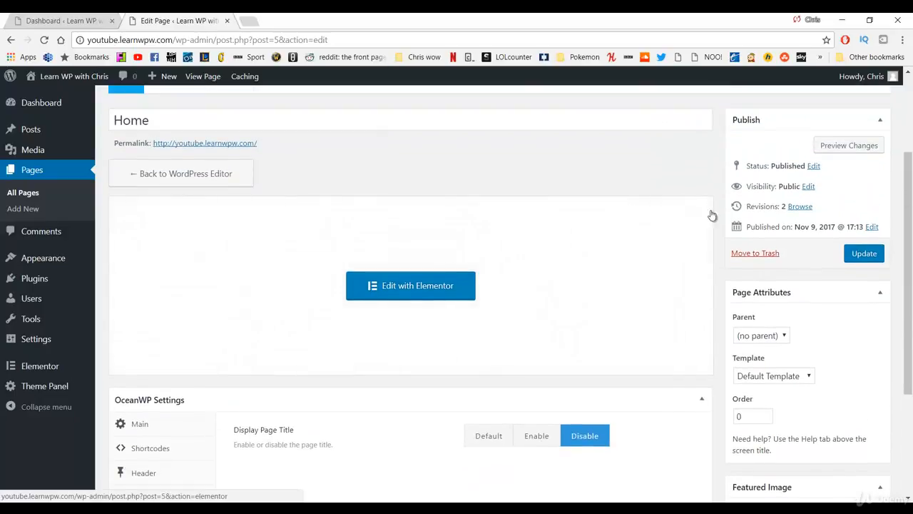
click(877, 257)
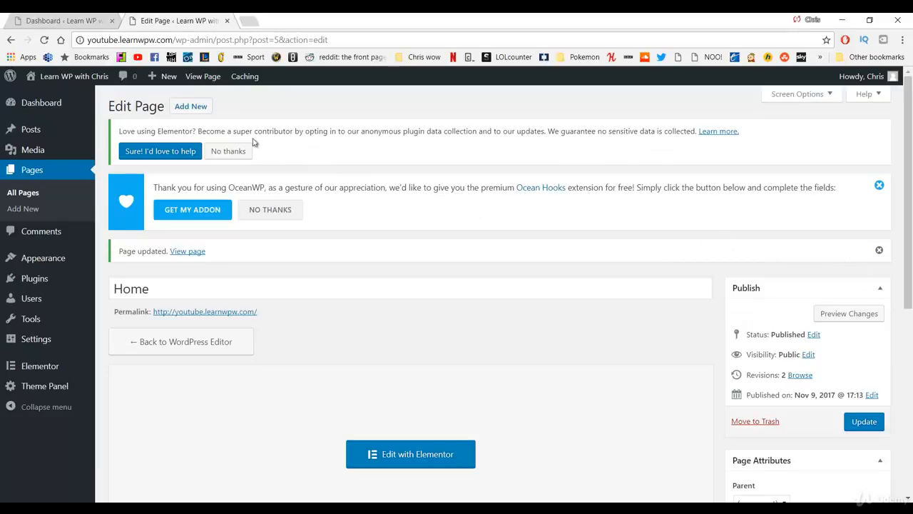
- Open the Home page in Elementor in a separate browser tab and add a new single-column section
middle_click(81, 93)
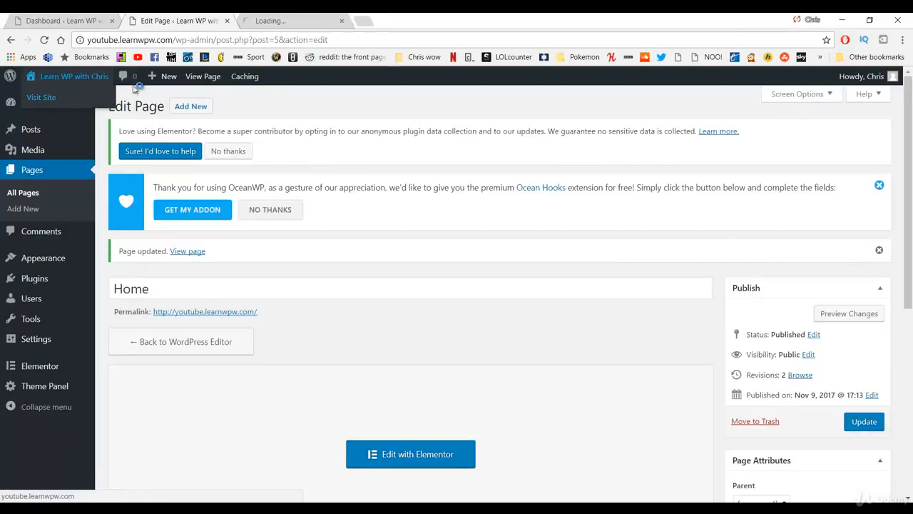
click(293, 20)
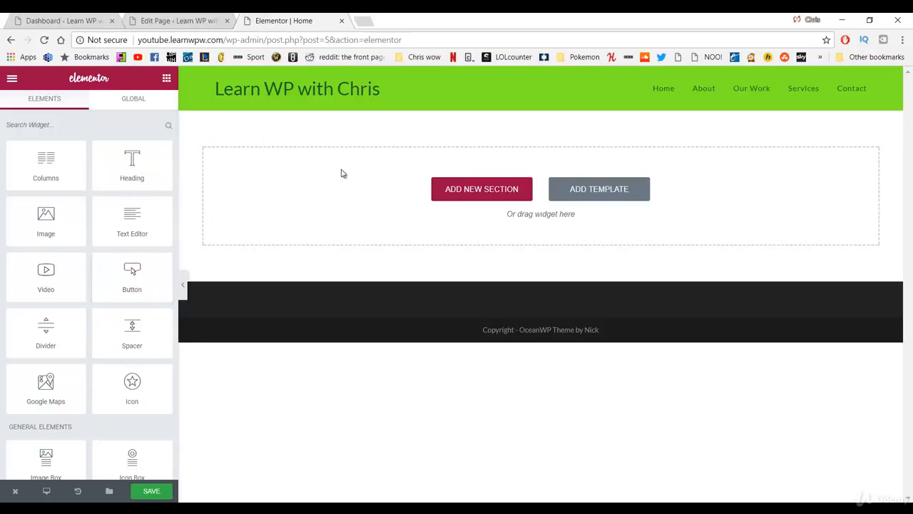
click(453, 186)
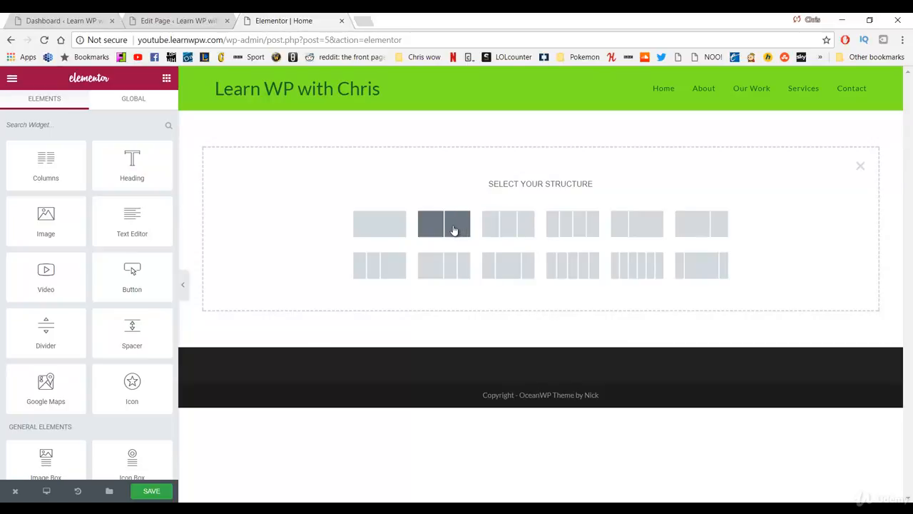
click(399, 230)
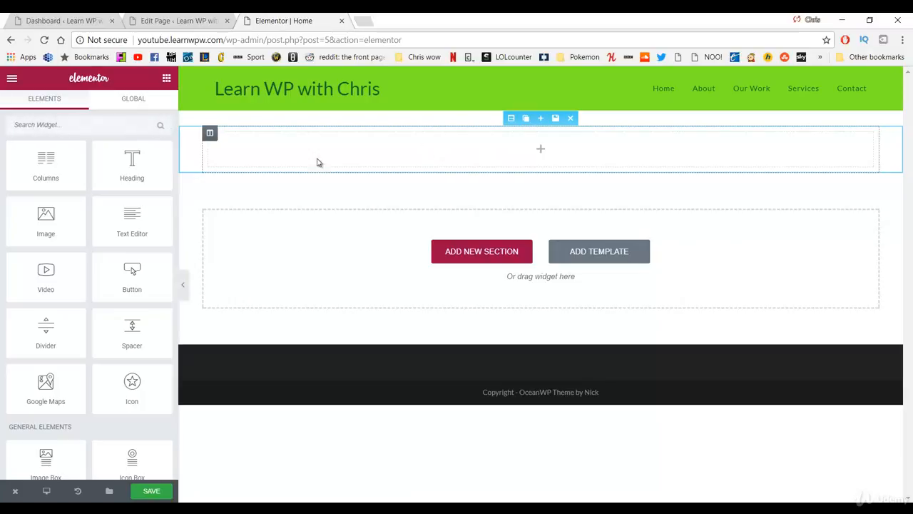
- Add a Heading widget to the empty section and set its title to FREEDOM
drag(136, 166, 516, 140)
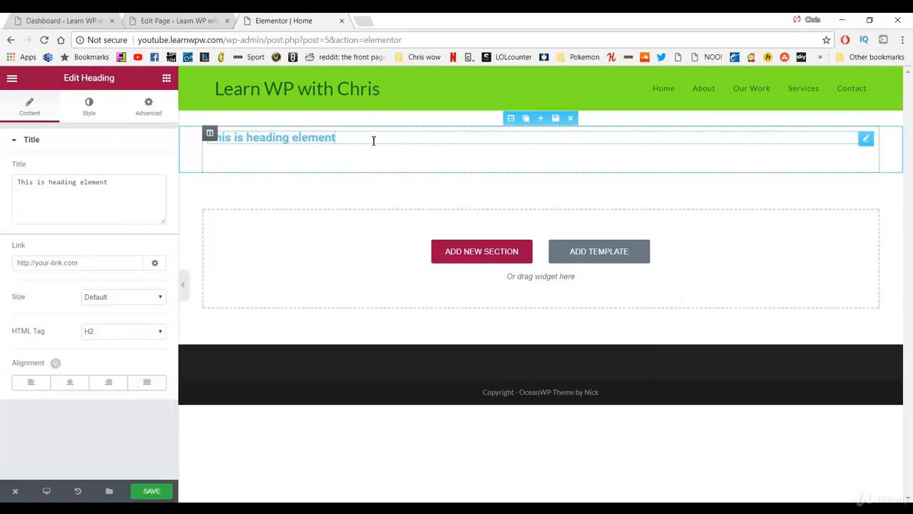
triple_click(411, 145)
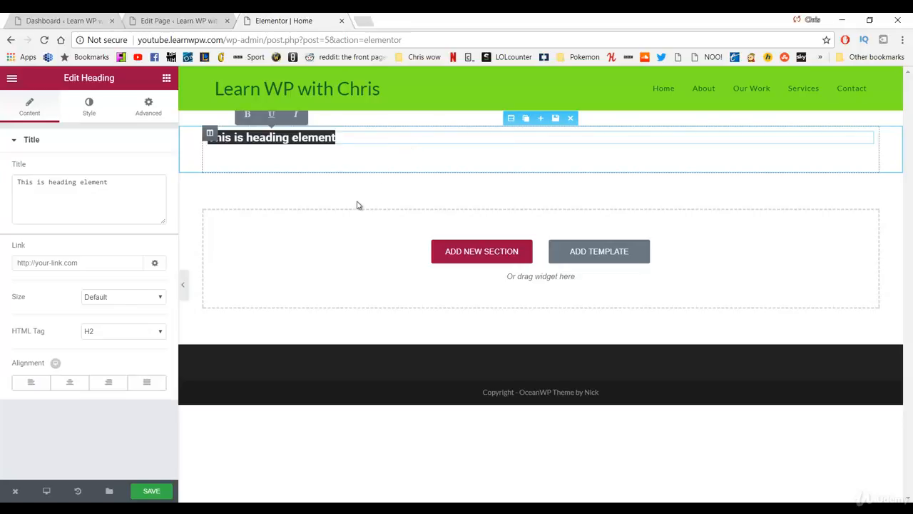
click(129, 181)
key(ctrl+a)
text(FREED)
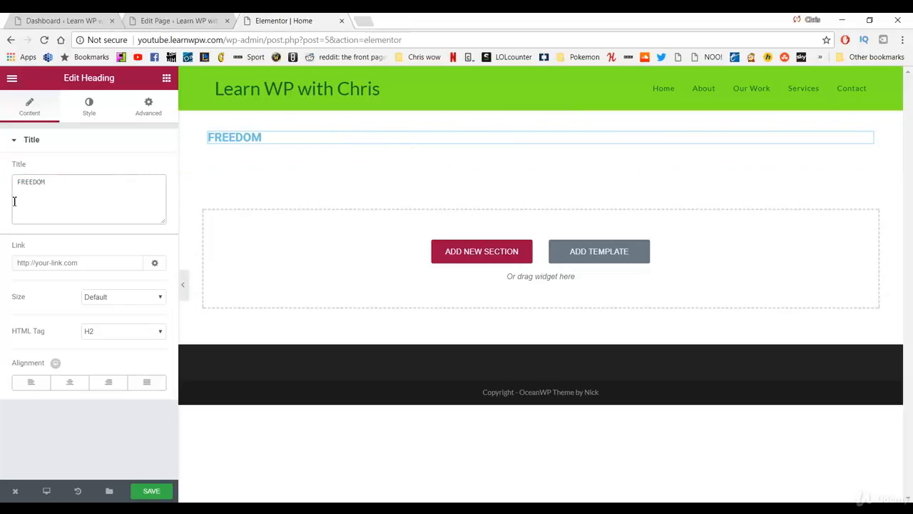
- Try the XXL size on the FREEDOM heading and settle on Medium
click(114, 298)
click(107, 353)
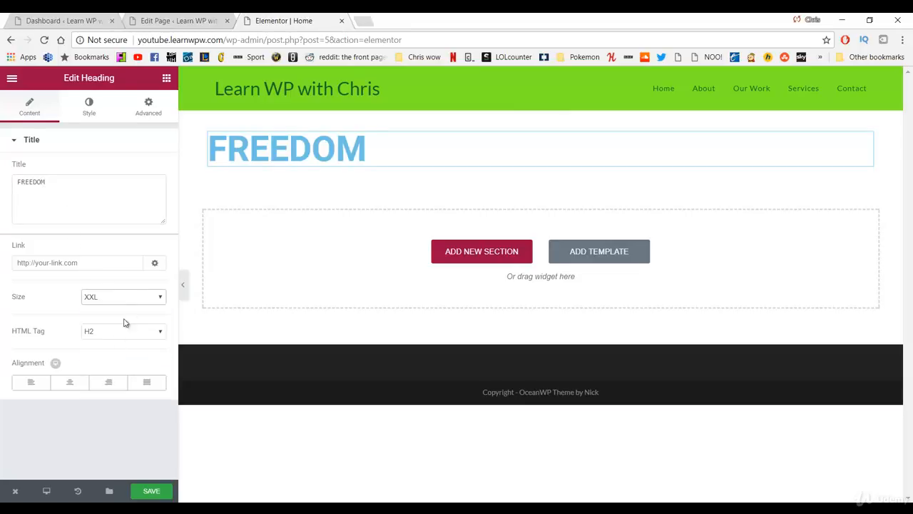
click(127, 321)
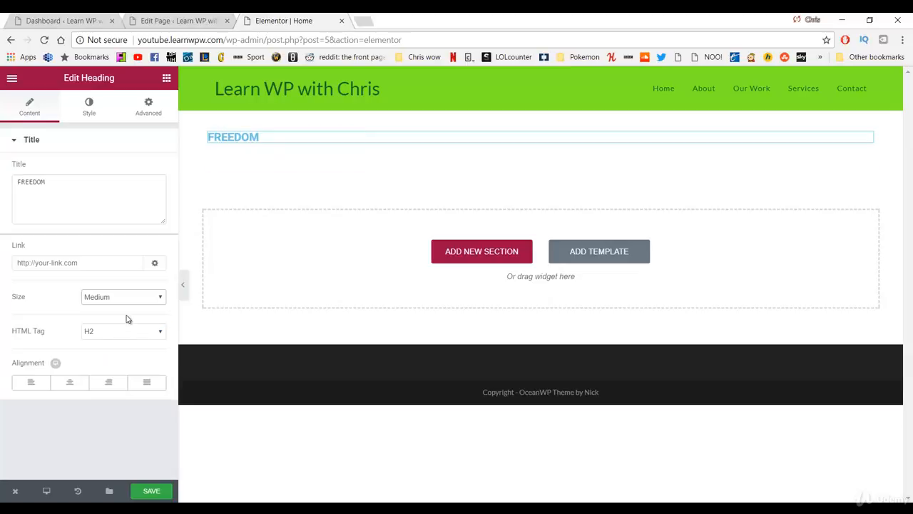
- Center the FREEDOM heading horizontally, toggling the alignment off and on to compare
click(71, 383)
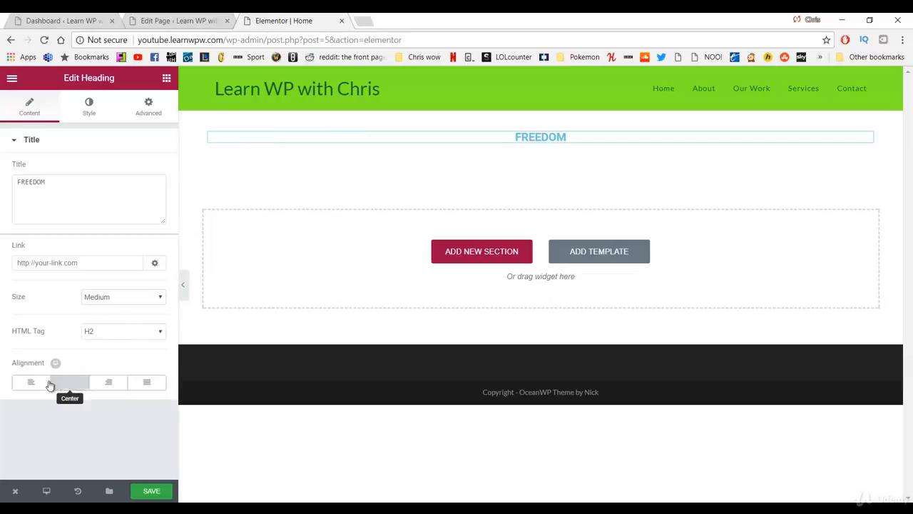
click(70, 385)
click(71, 385)
click(71, 385)
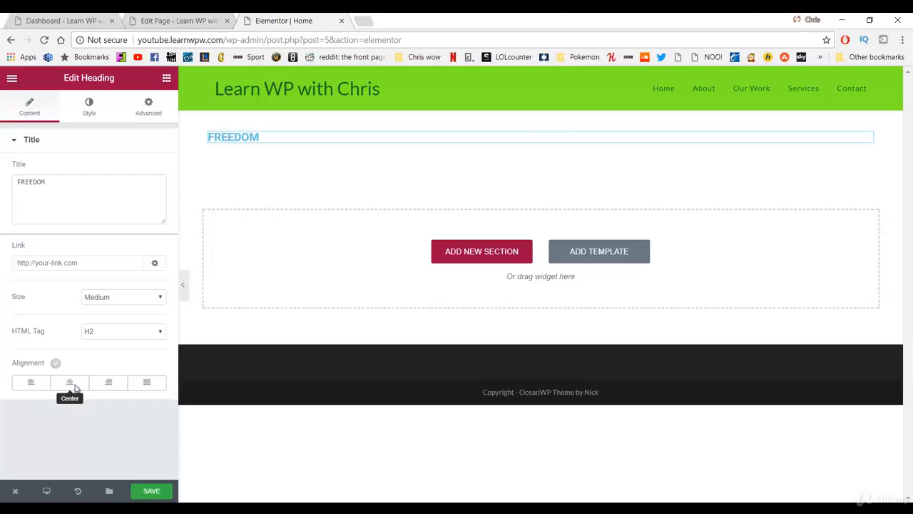
click(74, 386)
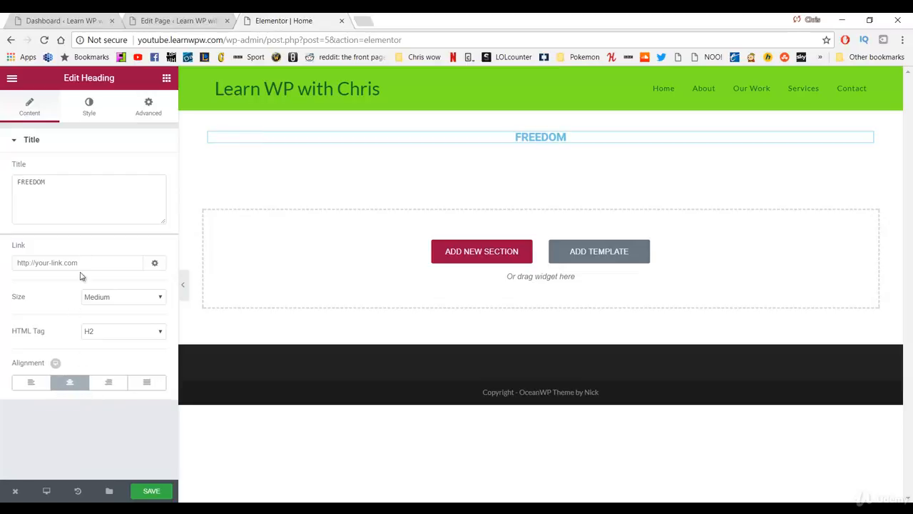
- Set the heading's text color to the dark green preset #23a455
click(87, 108)
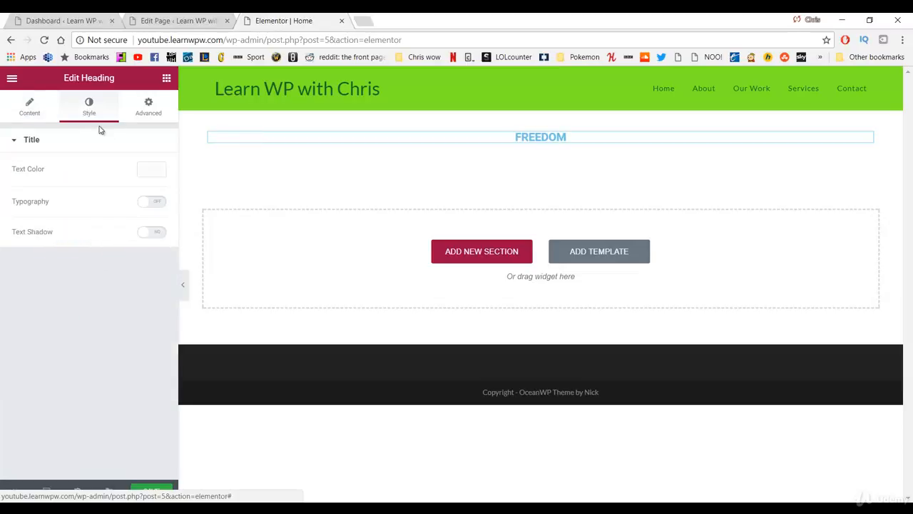
click(152, 171)
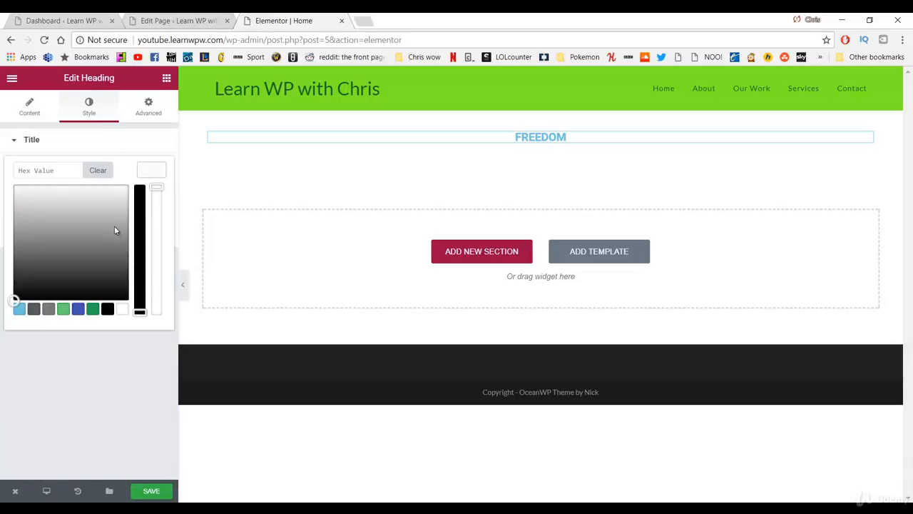
click(64, 309)
click(92, 309)
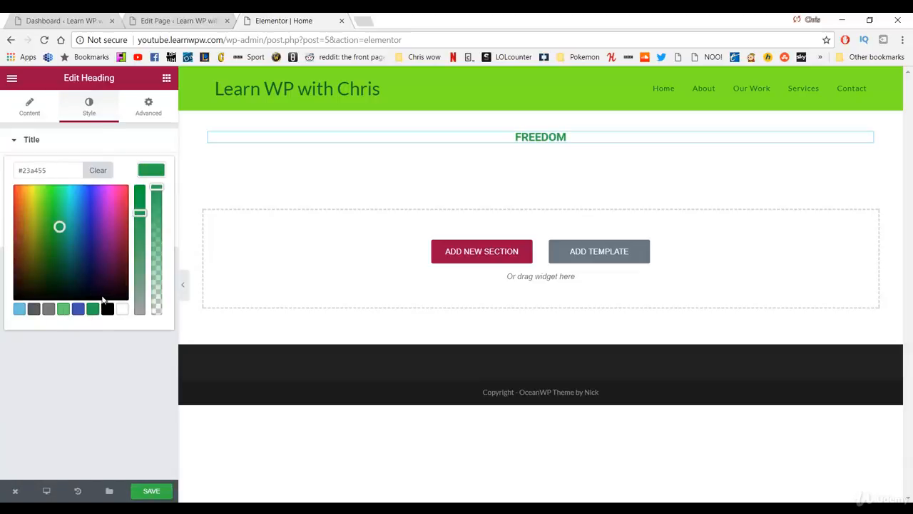
click(31, 142)
click(36, 116)
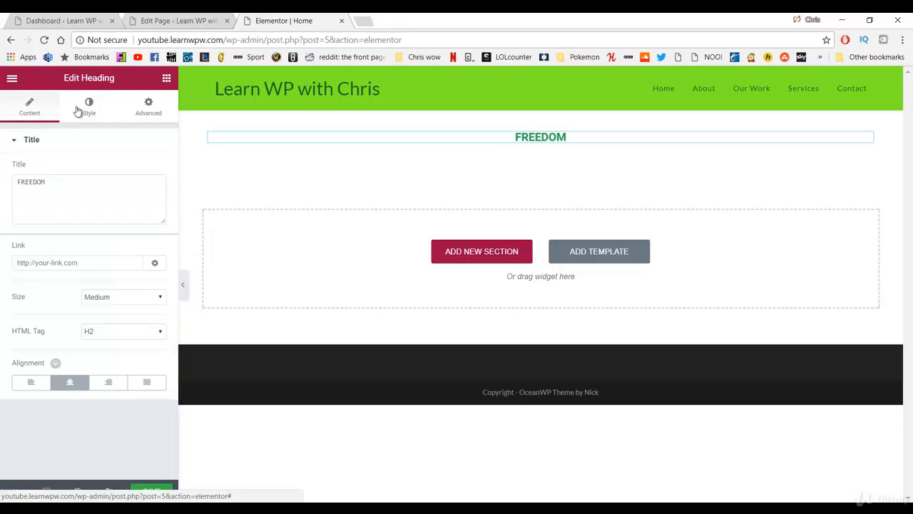
- Enable custom typography for the heading, with a font size of 127 px and a weight of 500
click(86, 108)
click(151, 203)
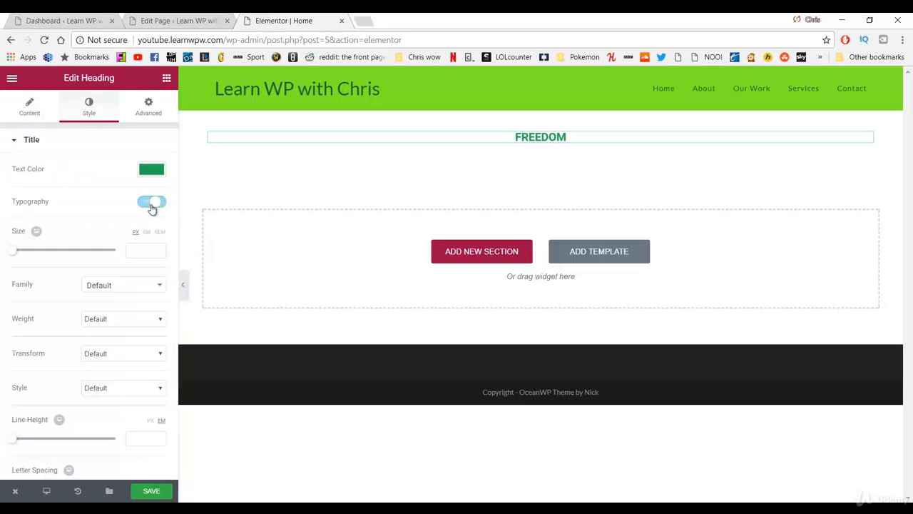
drag(12, 251, 78, 253)
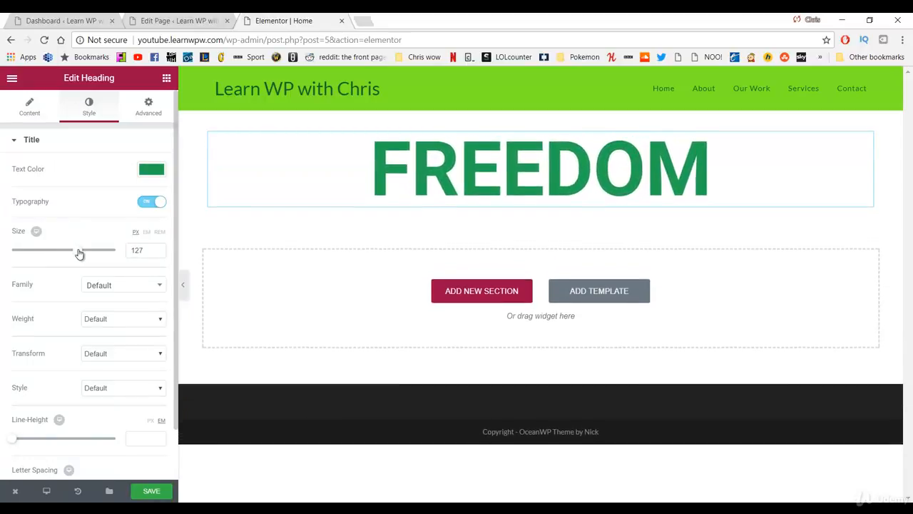
click(111, 320)
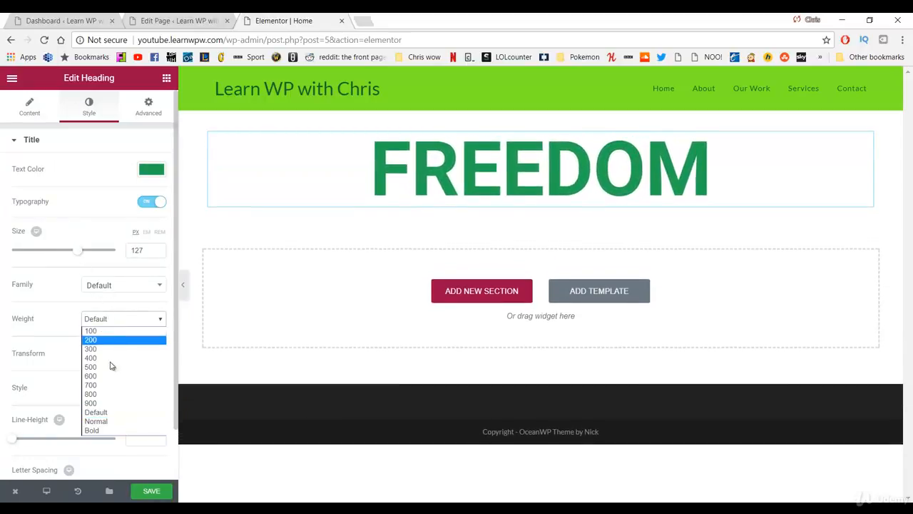
click(112, 370)
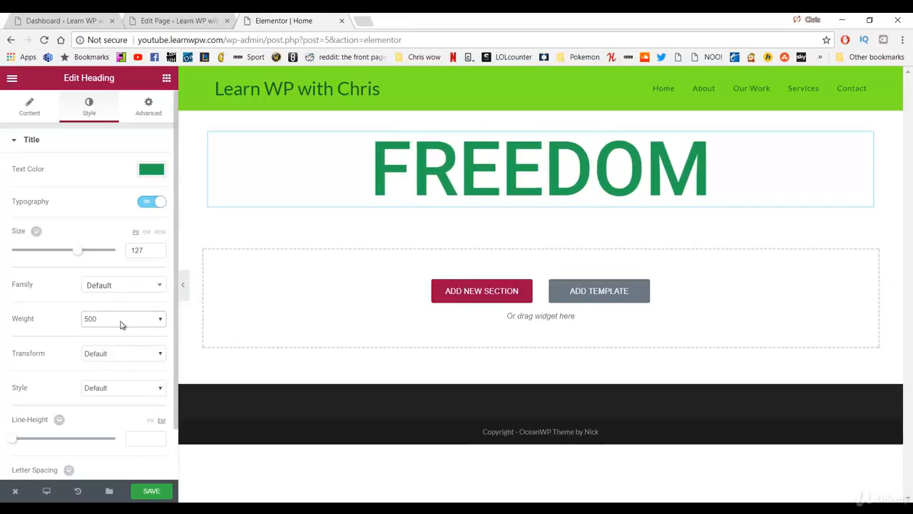
- Try the Lowercase text transform on the heading and settle on Uppercase
click(122, 357)
click(125, 356)
click(122, 356)
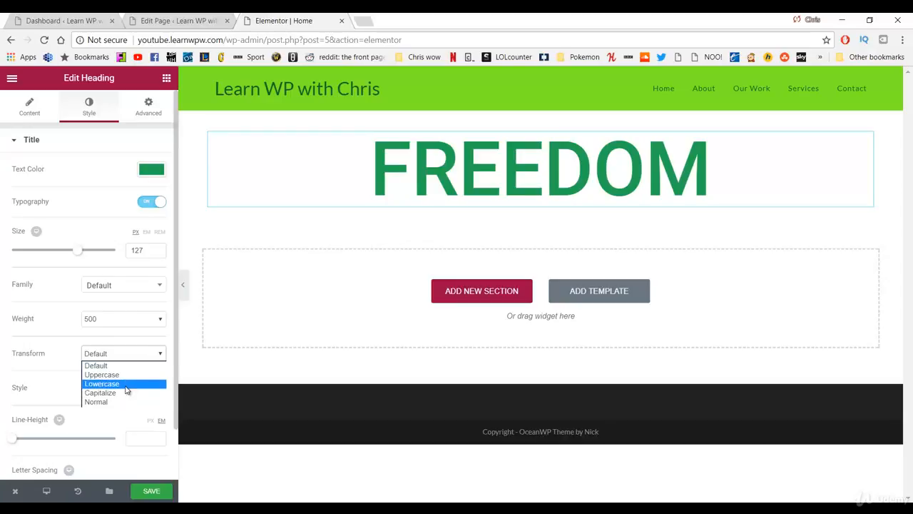
click(125, 384)
click(124, 354)
click(119, 375)
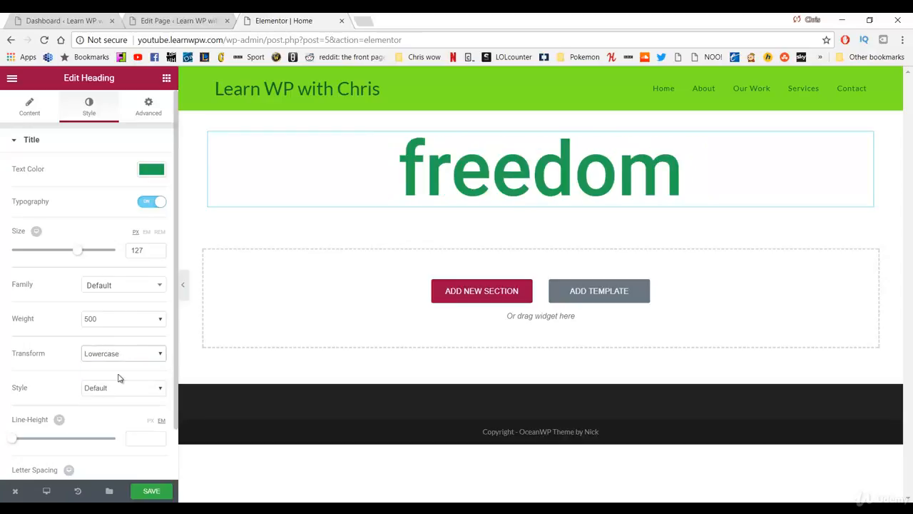
- Leave the heading's font style at Default and set its letter spacing to 9.7
scroll(92, 343, down, 1)
click(118, 332)
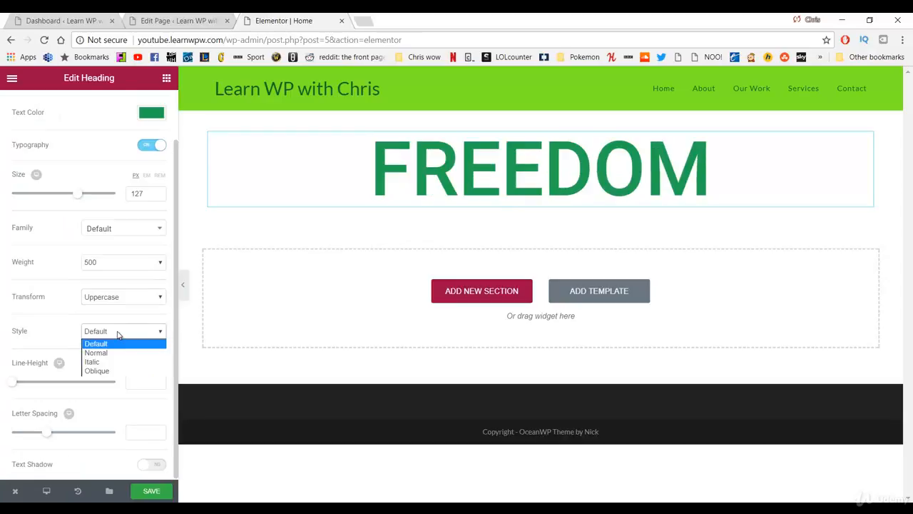
click(103, 344)
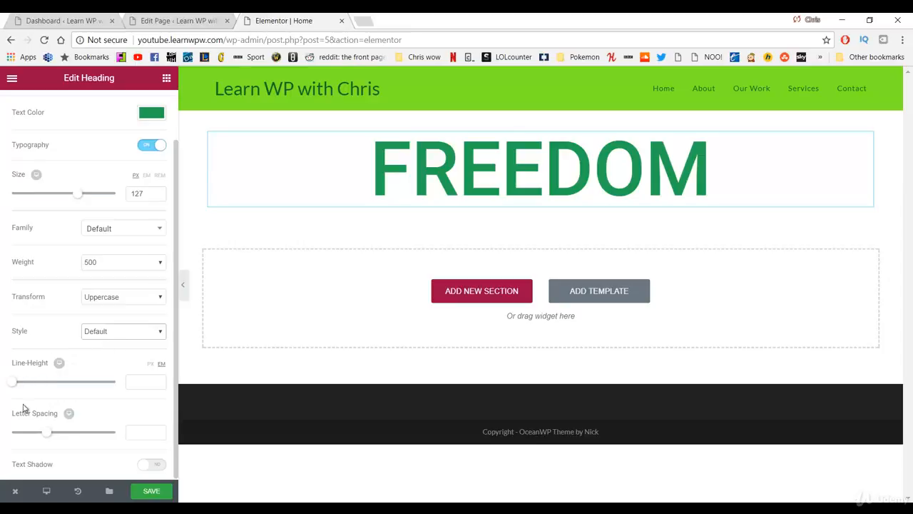
drag(51, 436, 119, 445)
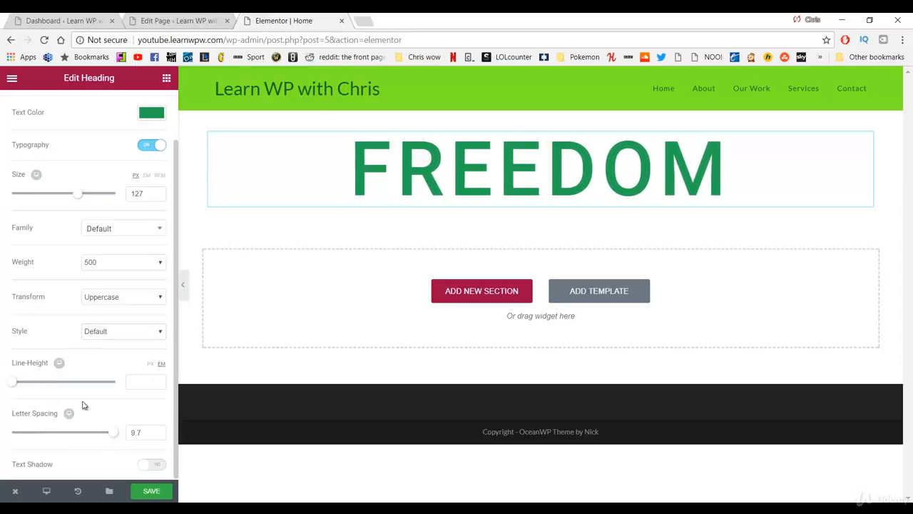
scroll(94, 265, up, 2)
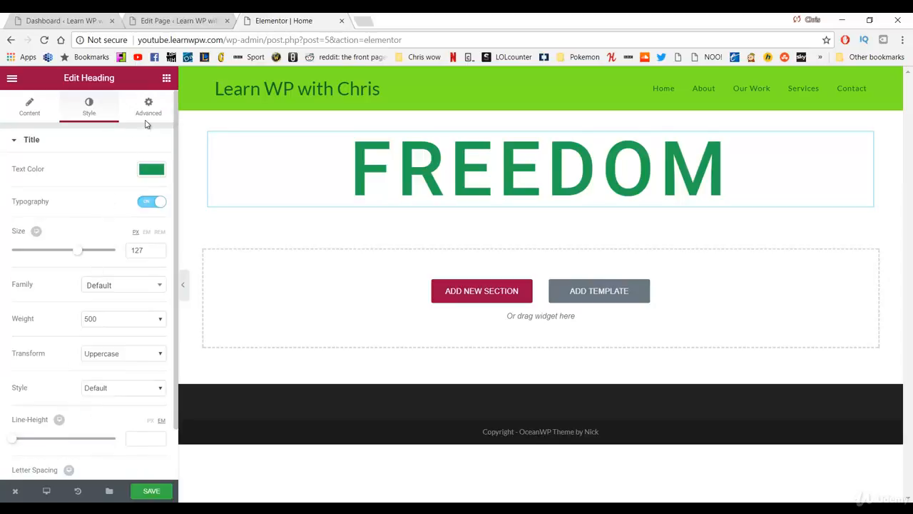
- Try a linked 20 px margin on the FREEDOM heading and settle on an unlinked top margin of 200 px
click(147, 114)
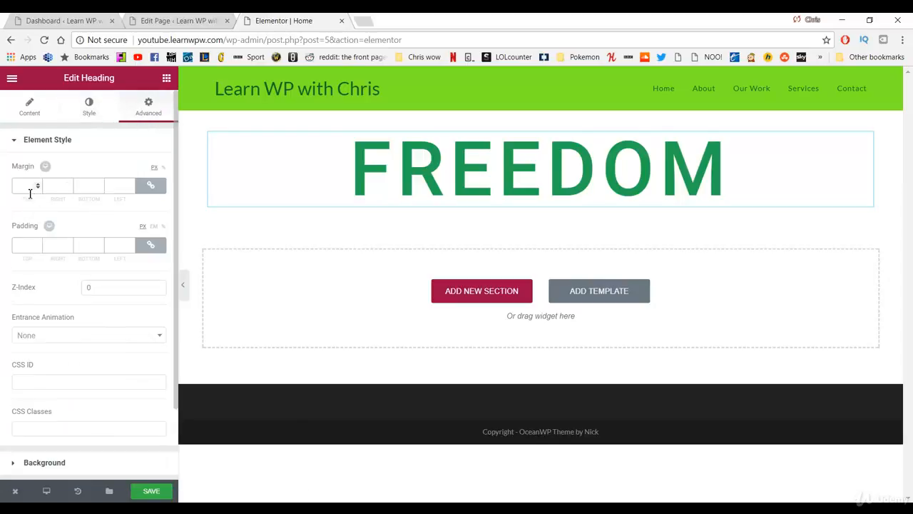
click(149, 187)
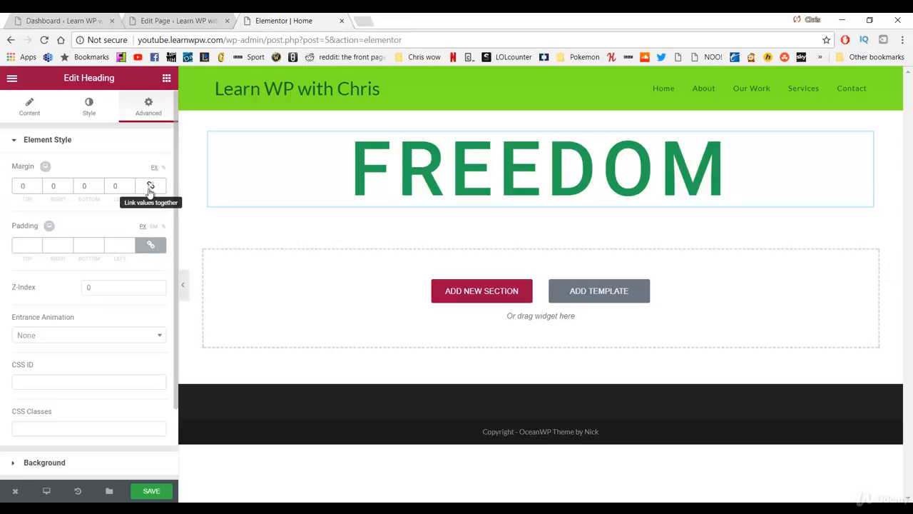
click(151, 188)
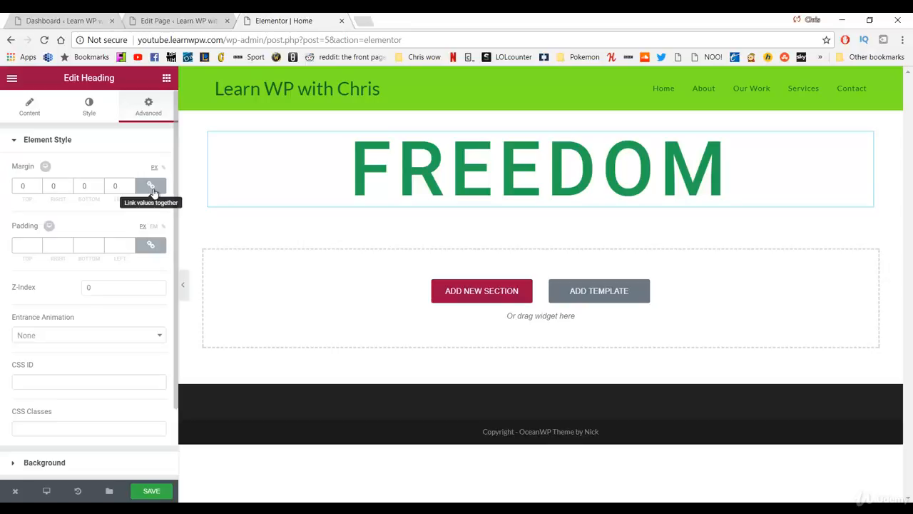
click(150, 187)
click(150, 188)
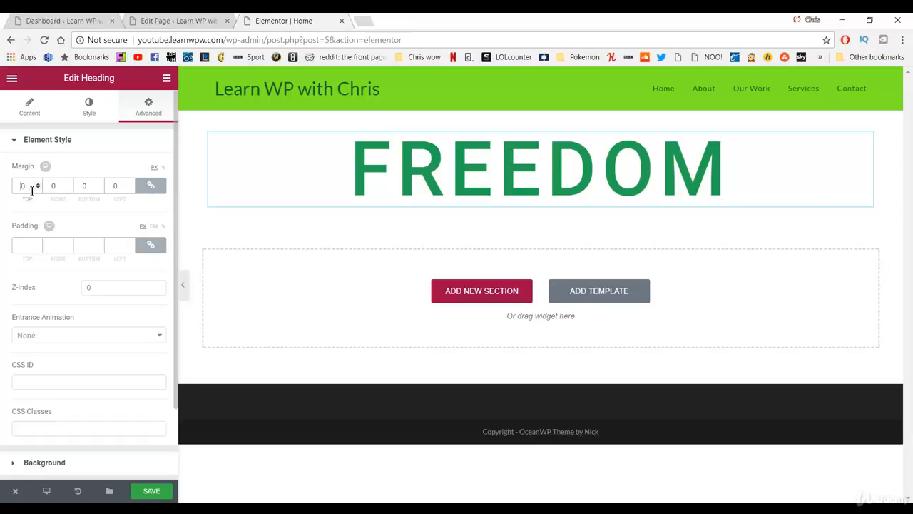
text(2)
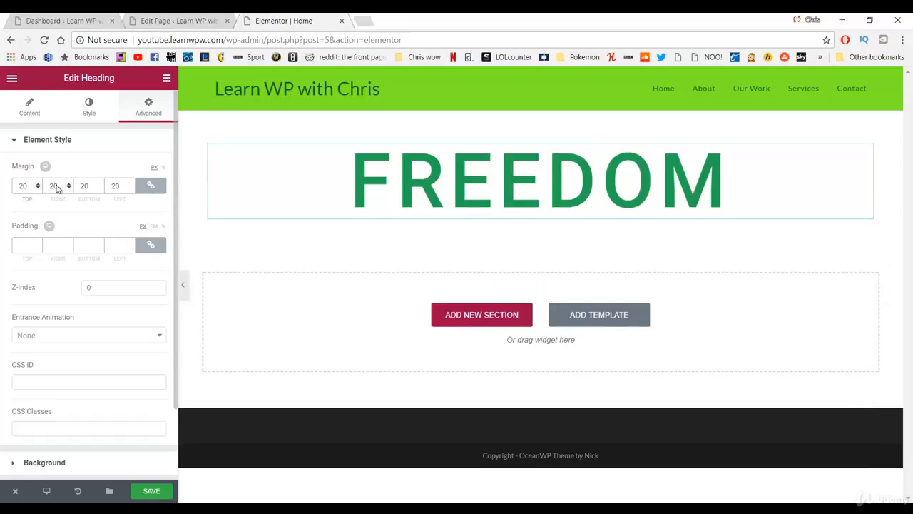
key(BackSpace)
click(151, 185)
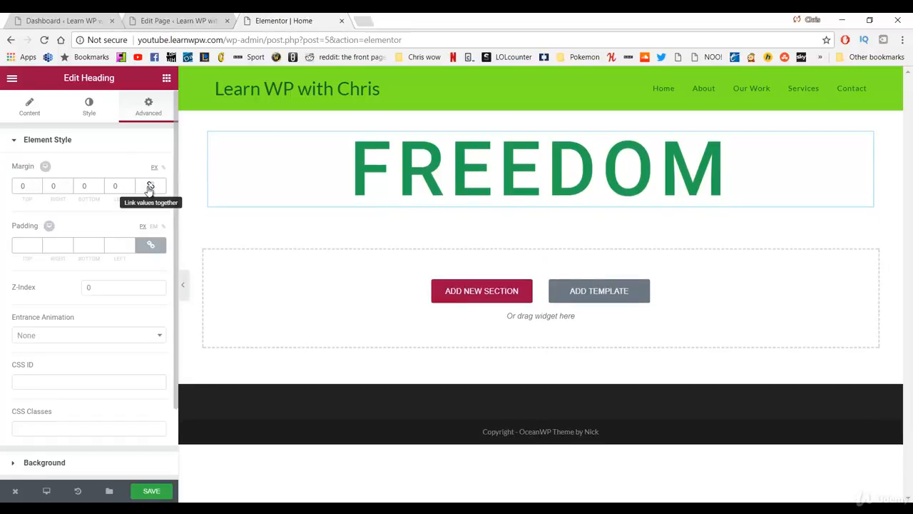
text(200)
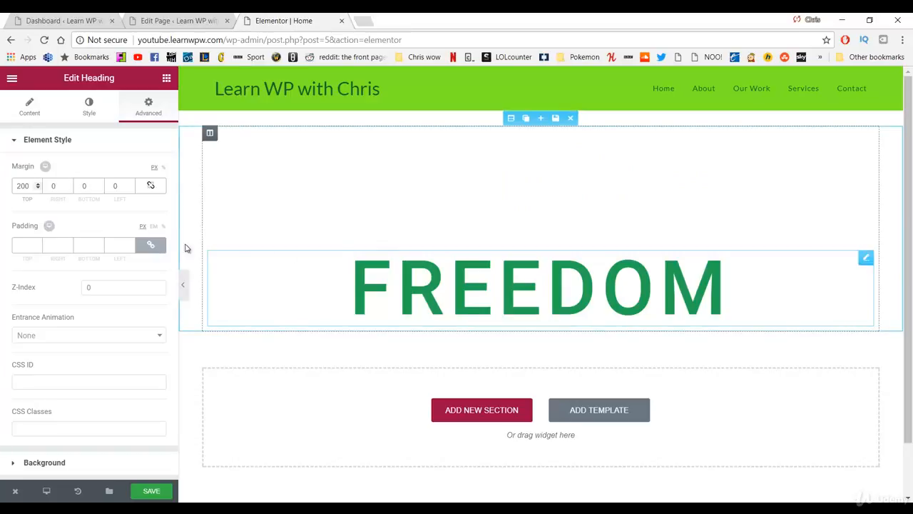
- Try the Shake and Wobble entrance animations on the FREEDOM heading and settle on Fade In Down
scroll(102, 306, down, 1)
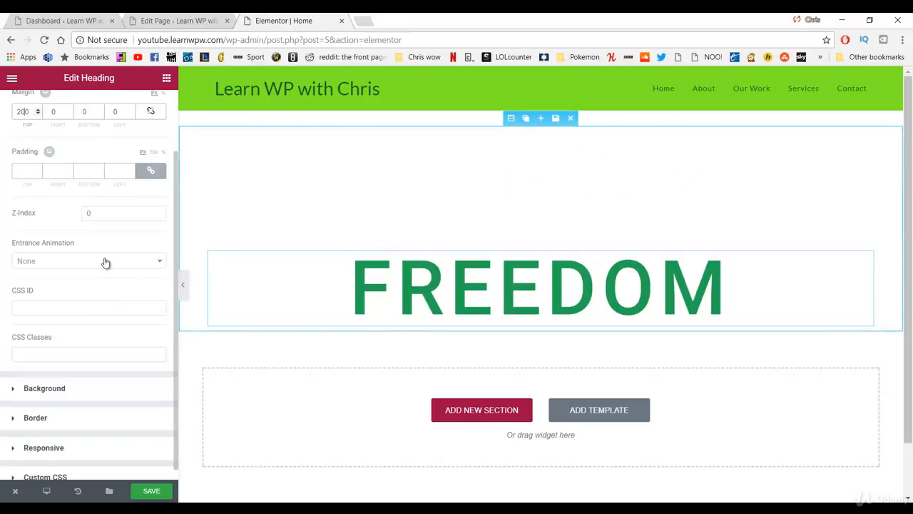
click(104, 262)
scroll(111, 332, down, 6)
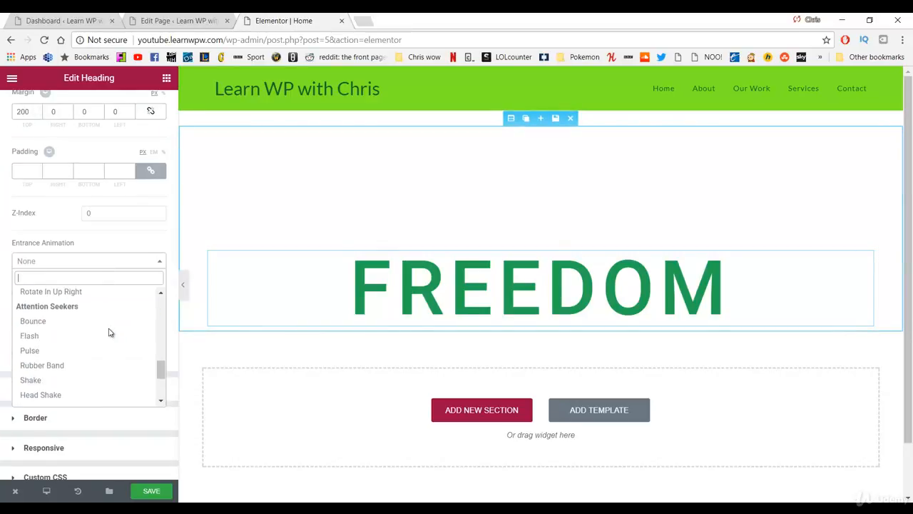
scroll(109, 331, down, 2)
click(103, 320)
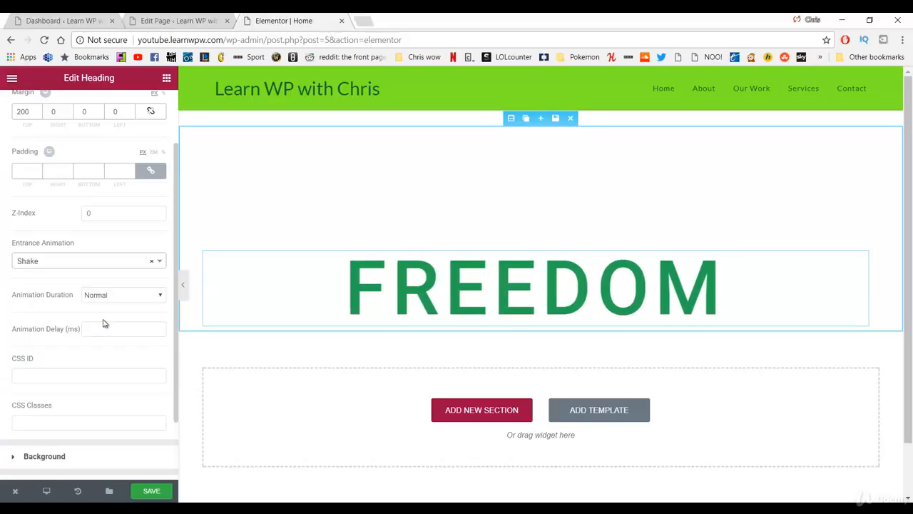
click(108, 264)
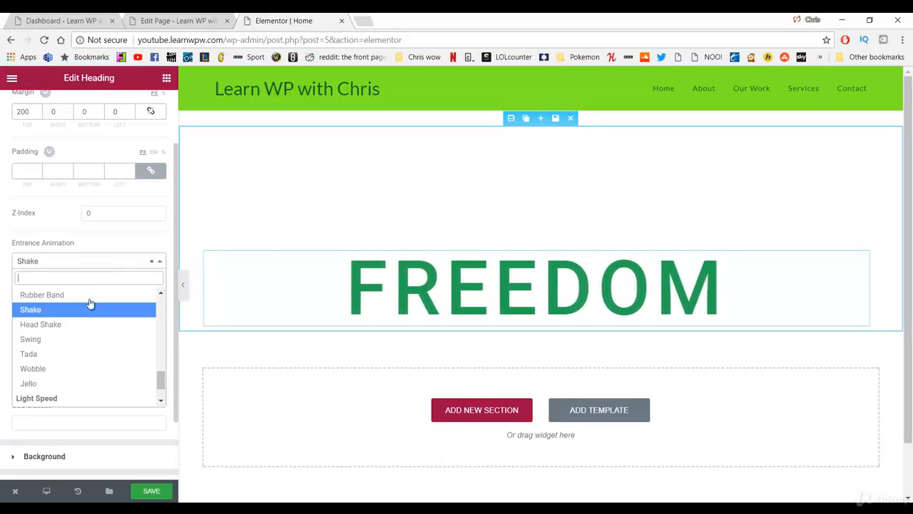
click(67, 367)
click(103, 264)
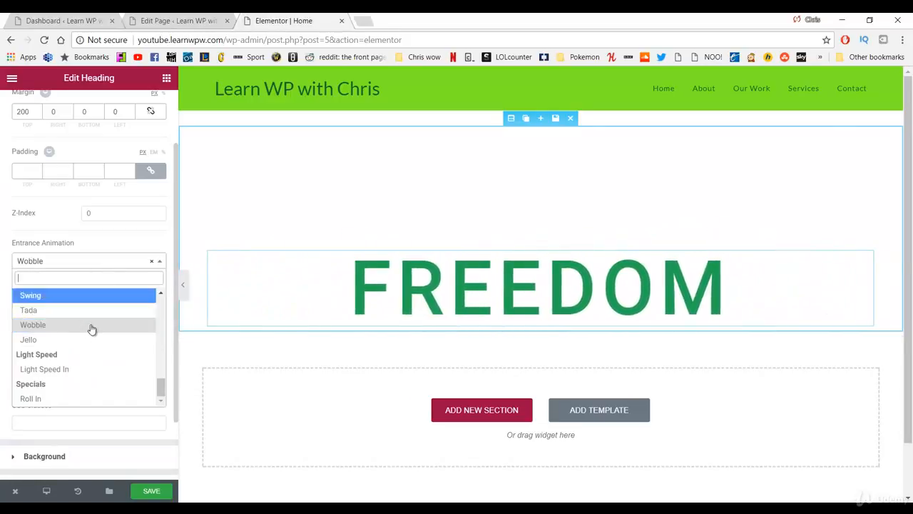
scroll(93, 328, up, 10)
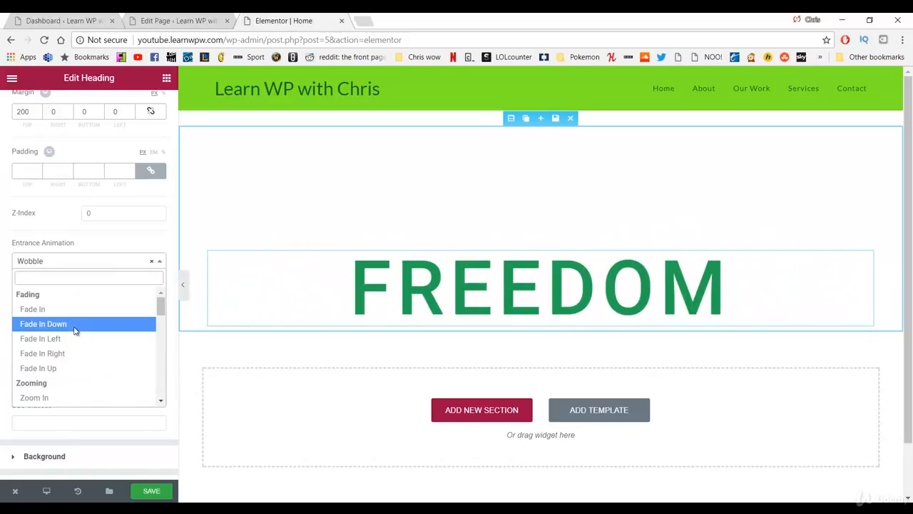
click(75, 325)
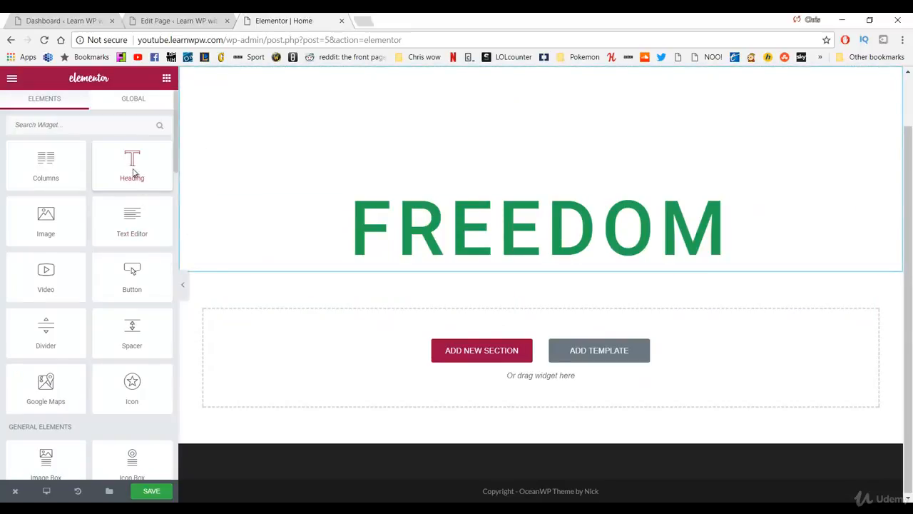
- Add a second Heading widget directly beneath the FREEDOM heading and open it for editing
drag(132, 172, 432, 259)
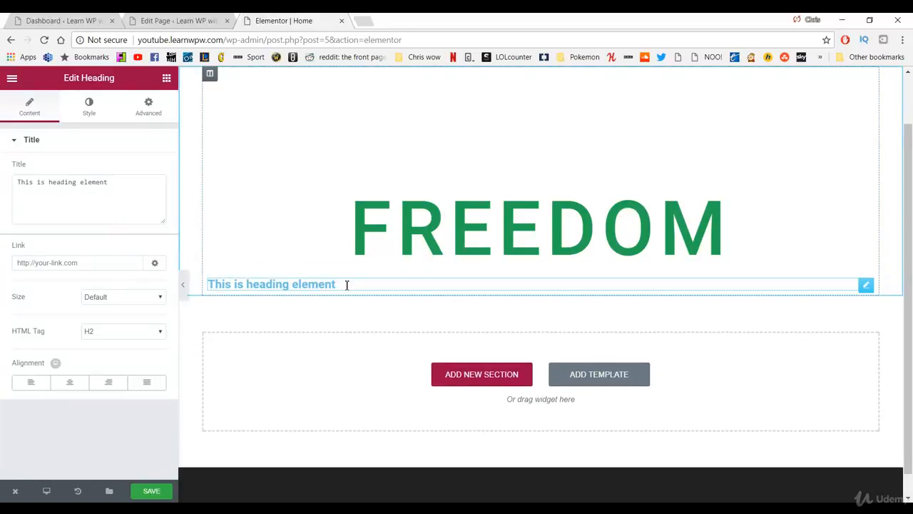
drag(313, 281, 180, 286)
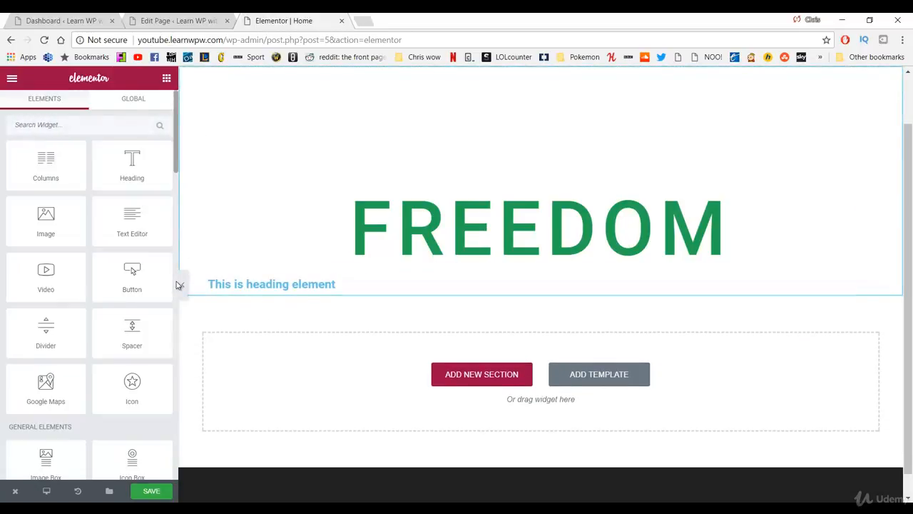
click(236, 282)
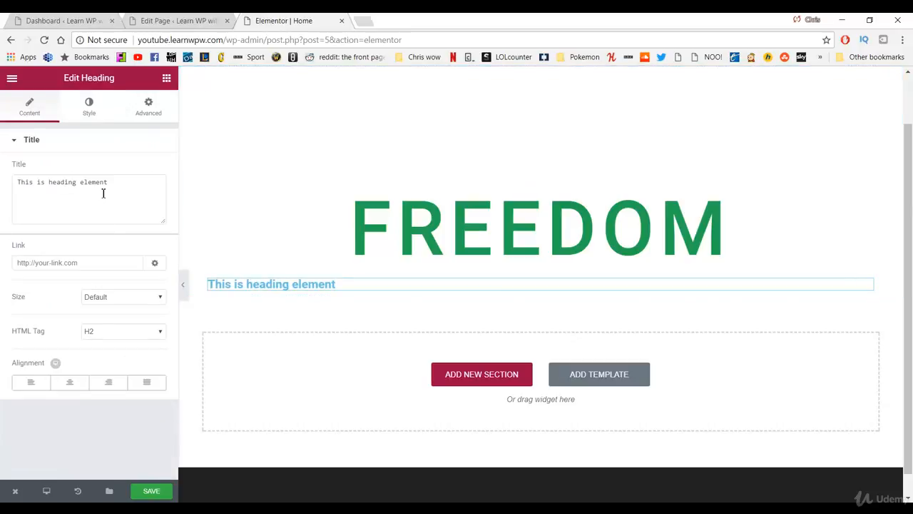
- Set the new heading's title to "To do what makes you happy" and align it to the center
drag(120, 188, 2, 207)
text(Tod)
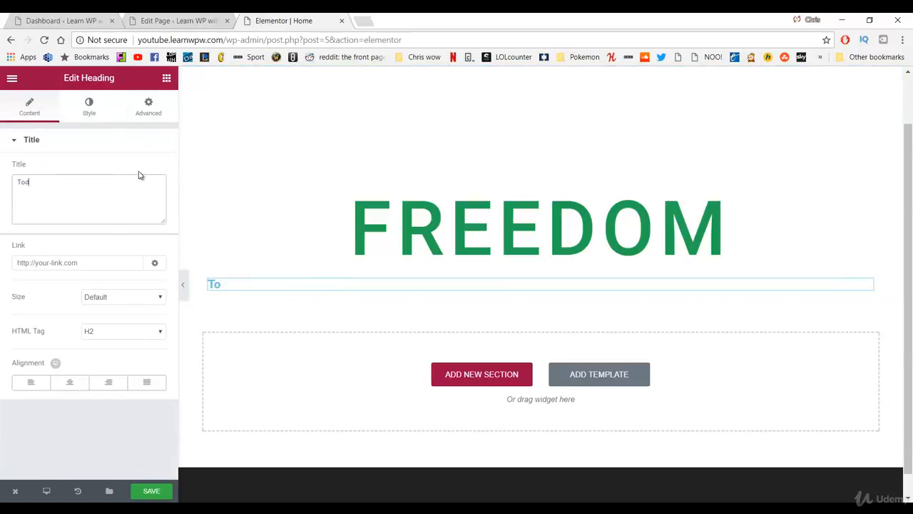
text( do)
key(BackSpace)
key(BackSpace)
text(what ma)
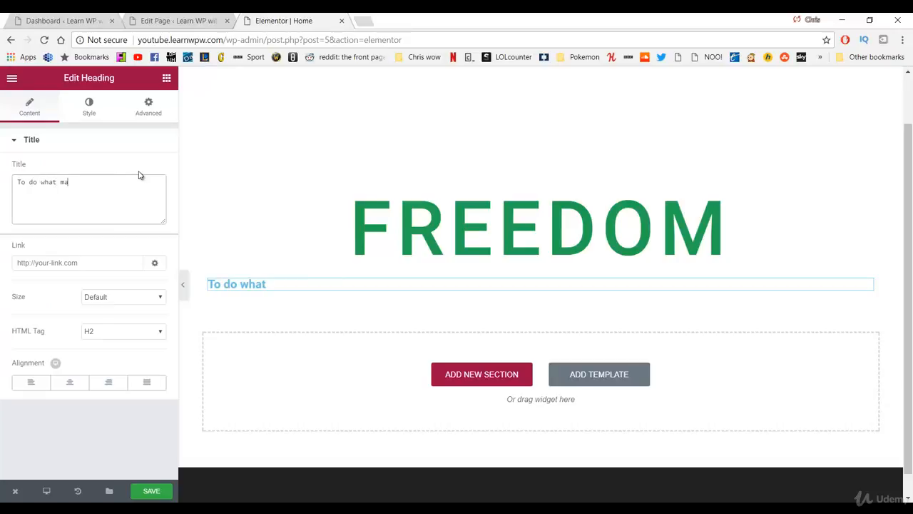
text(kes you happy)
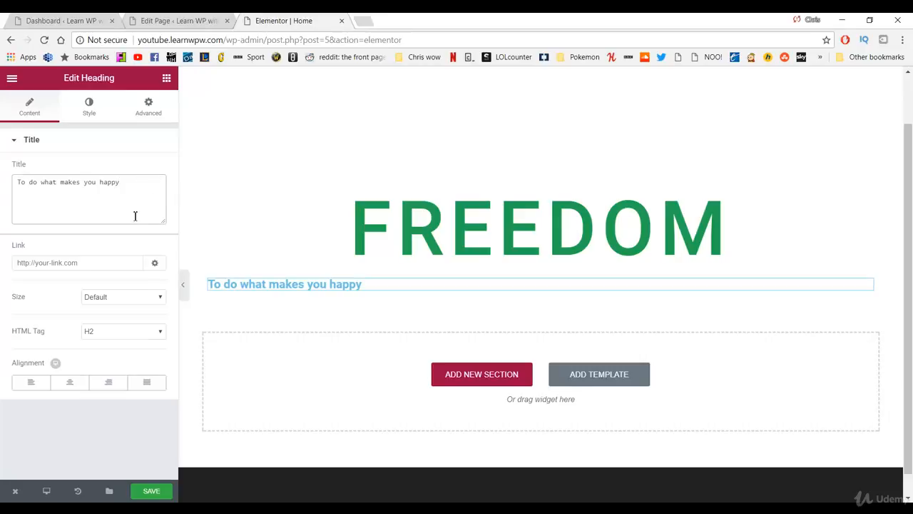
click(69, 383)
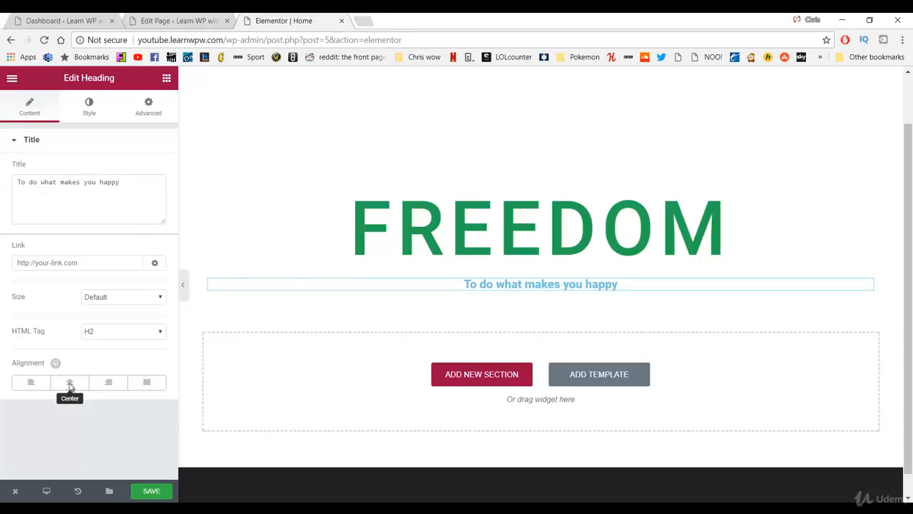
- Try the dark gray preset #54595f as the subheading's text color and settle on the gray preset #7a7a7a
click(94, 108)
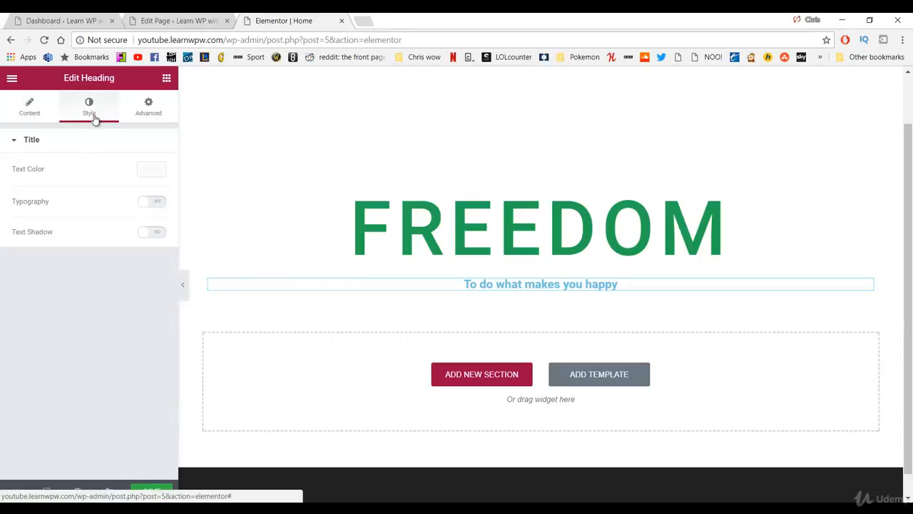
click(153, 170)
click(34, 308)
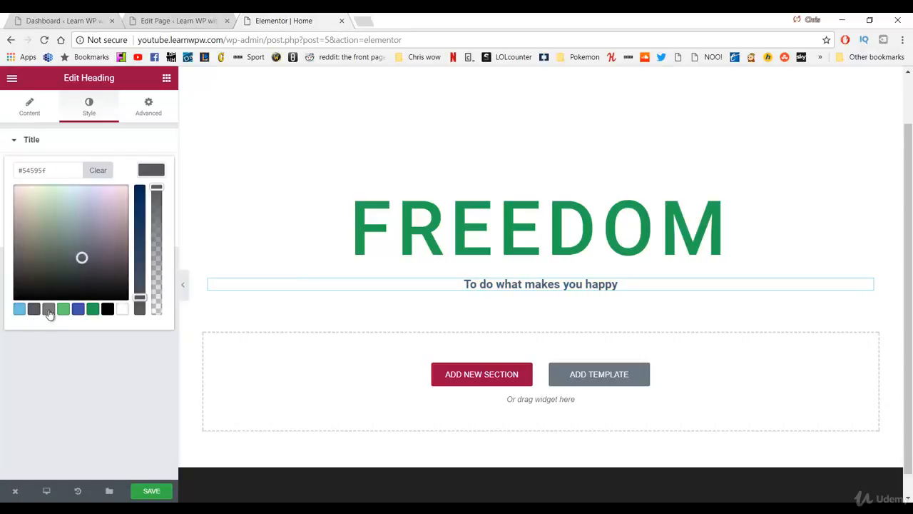
click(49, 309)
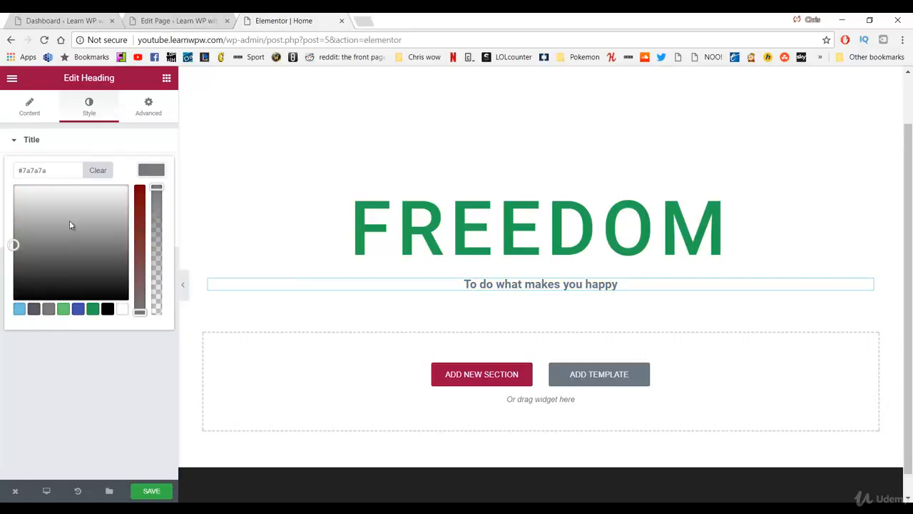
click(13, 141)
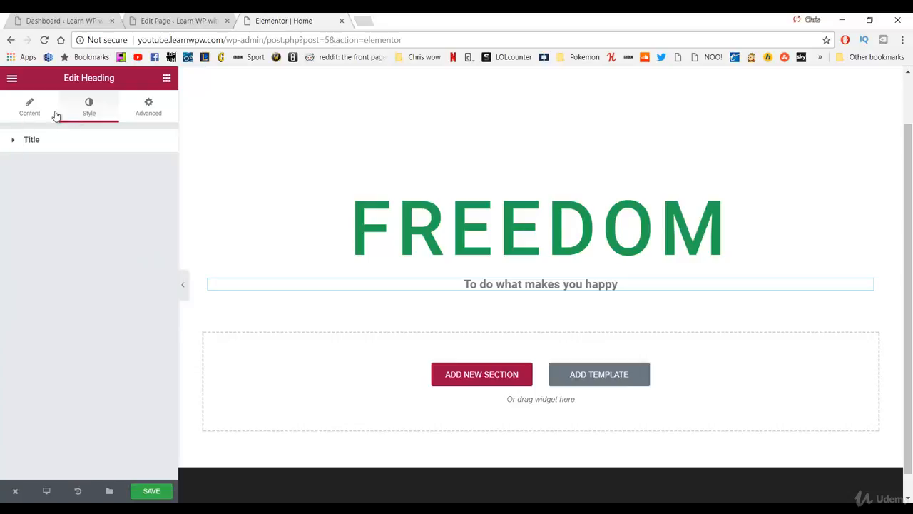
click(28, 113)
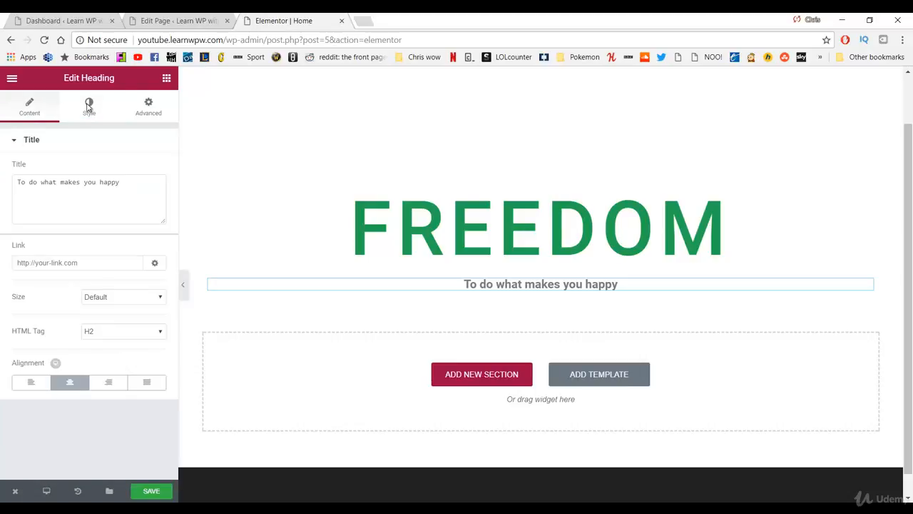
- Enable custom typography for the subheading, with a font size of 33 px and a letter spacing of 1.7
click(89, 109)
click(152, 201)
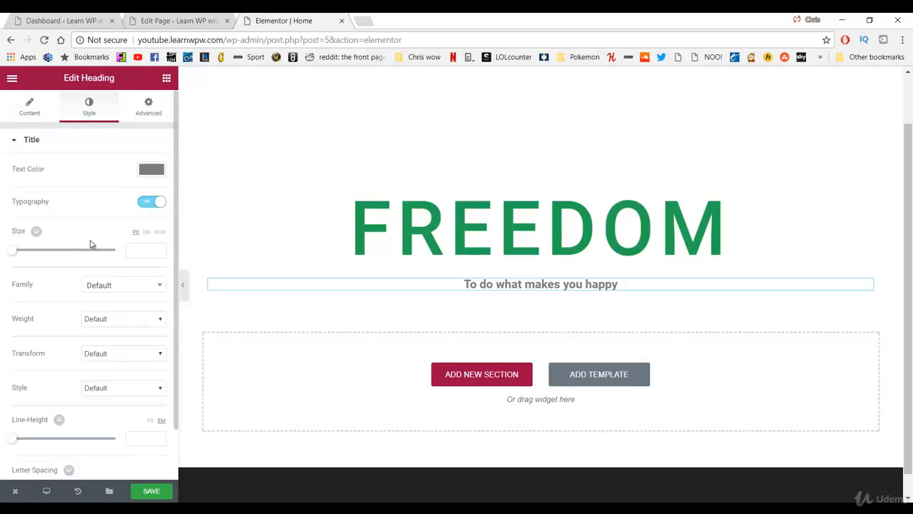
click(17, 251)
drag(22, 254, 30, 251)
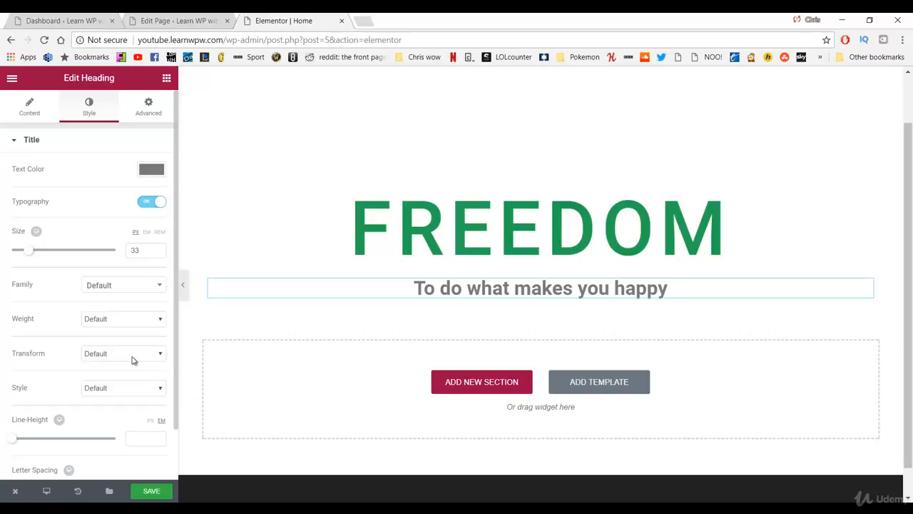
scroll(107, 329, down, 1)
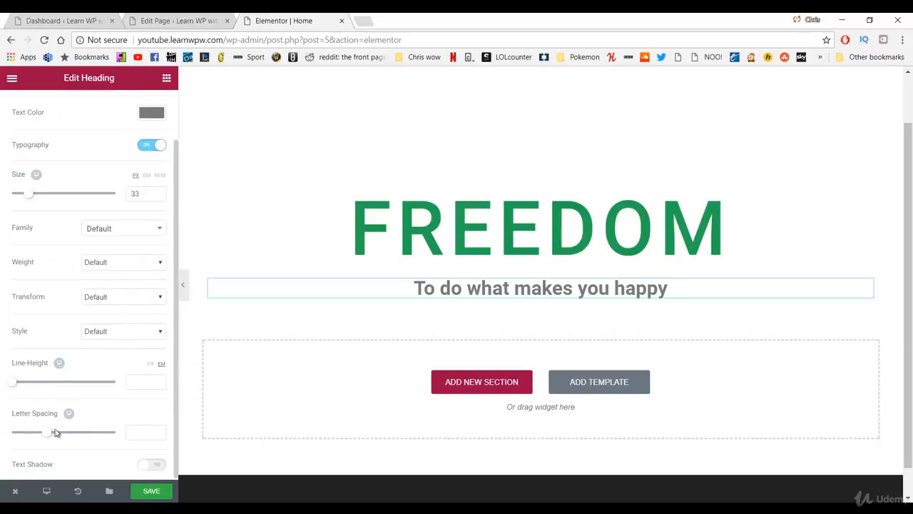
drag(56, 433, 62, 434)
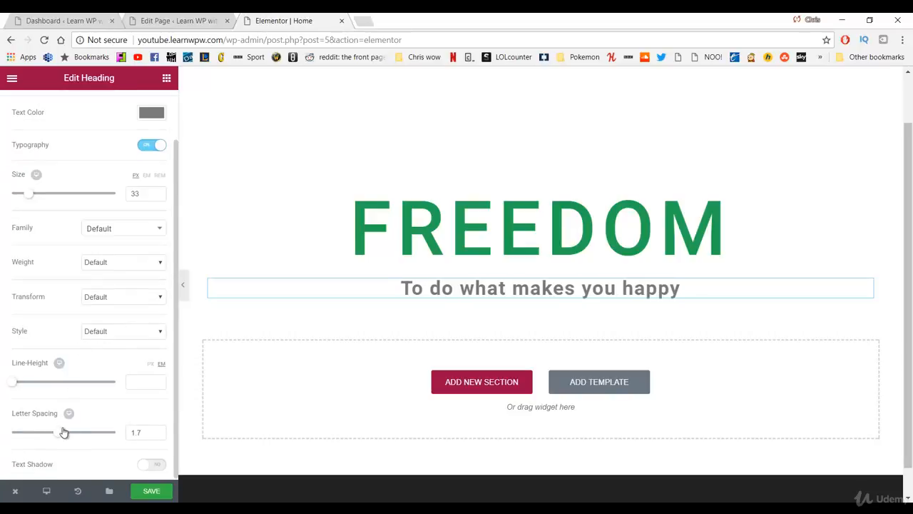
scroll(102, 371, up, 1)
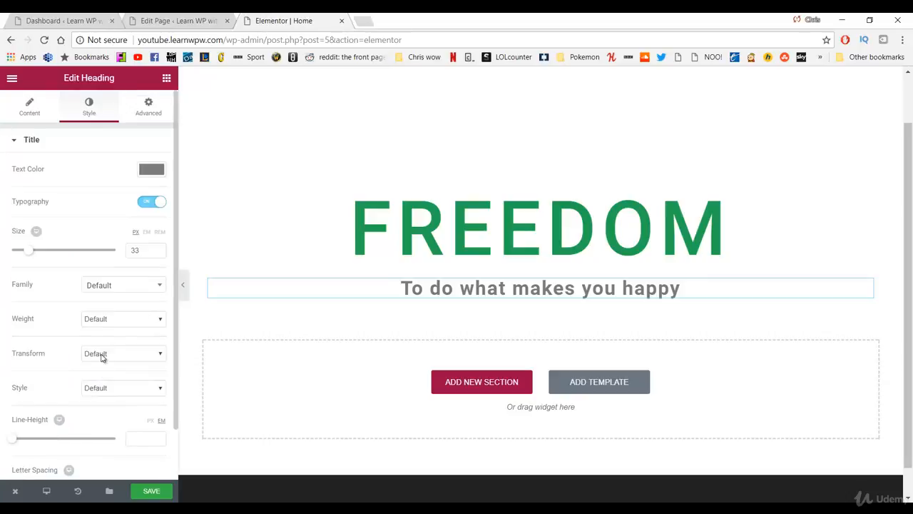
- Add a two-column Columns widget beneath the "To do what makes you happy" subheading and return to the widget list
click(166, 79)
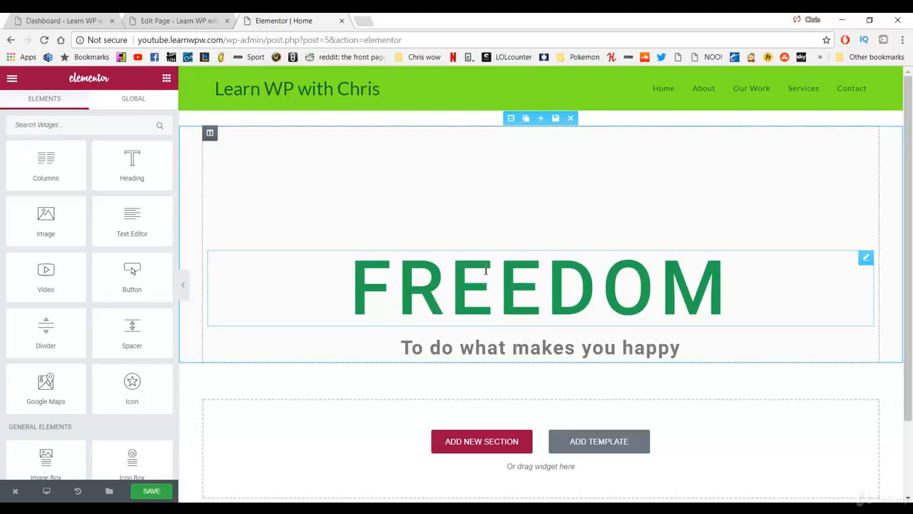
drag(46, 168, 430, 361)
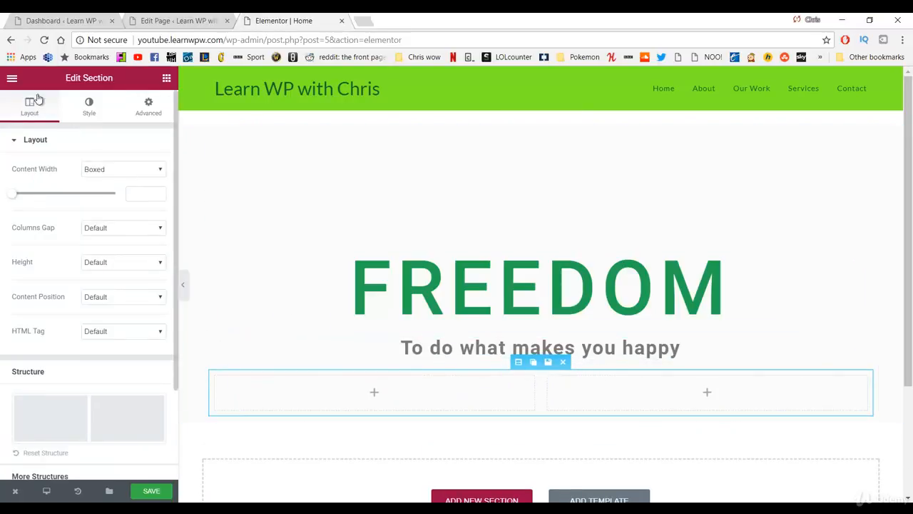
click(12, 80)
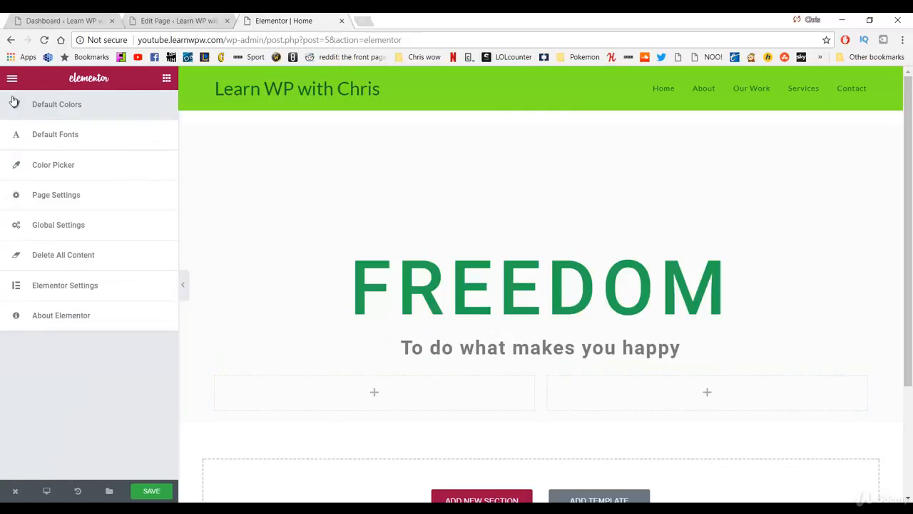
click(15, 82)
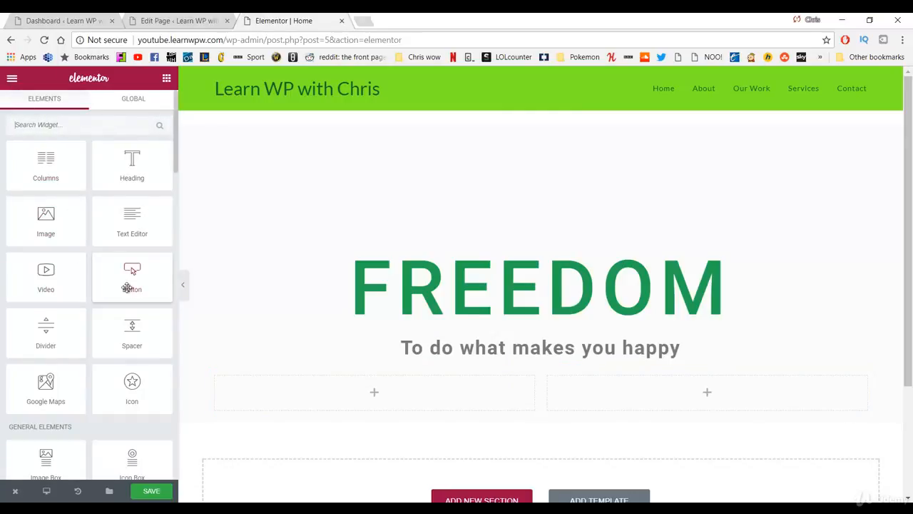
- Add a Button widget to each of the two columns beneath the subheading
drag(132, 271, 357, 385)
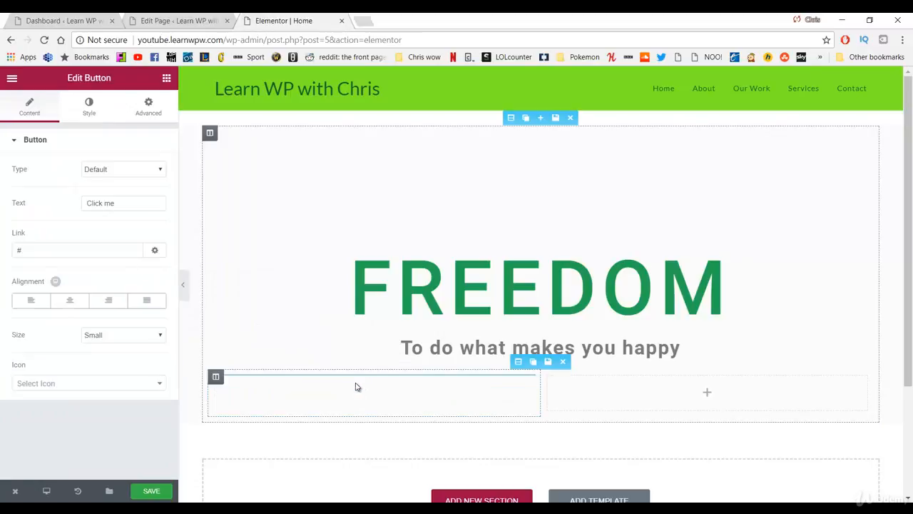
click(13, 83)
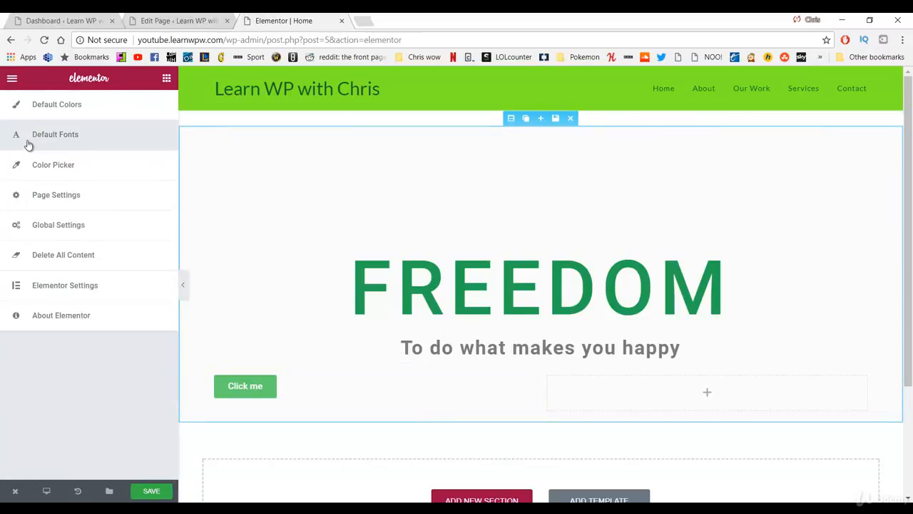
click(12, 79)
drag(132, 271, 644, 391)
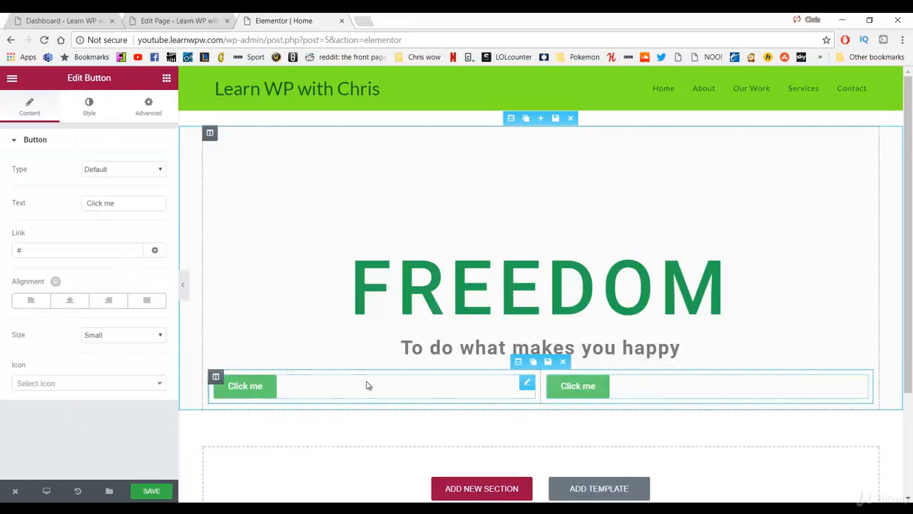
- Set the first column's button text to "OUR MISSION", its link to /about and its alignment to right
click(266, 393)
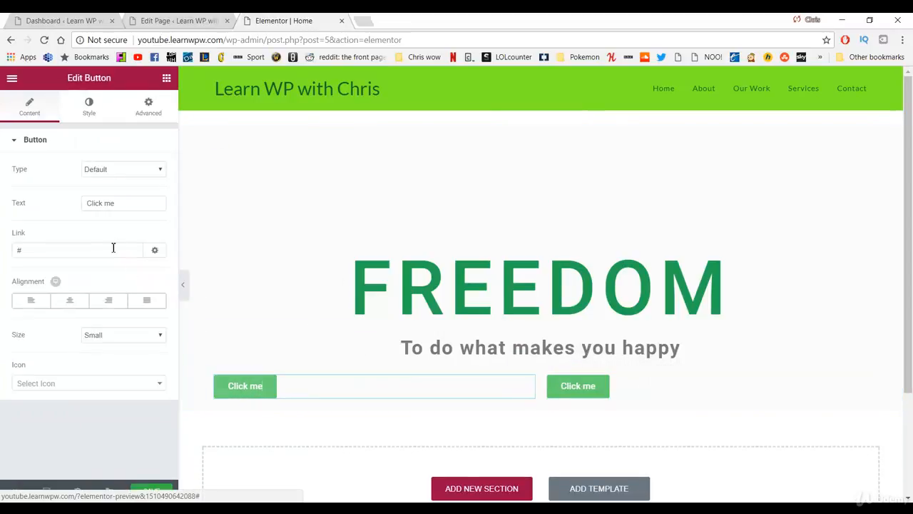
drag(124, 209, 77, 212)
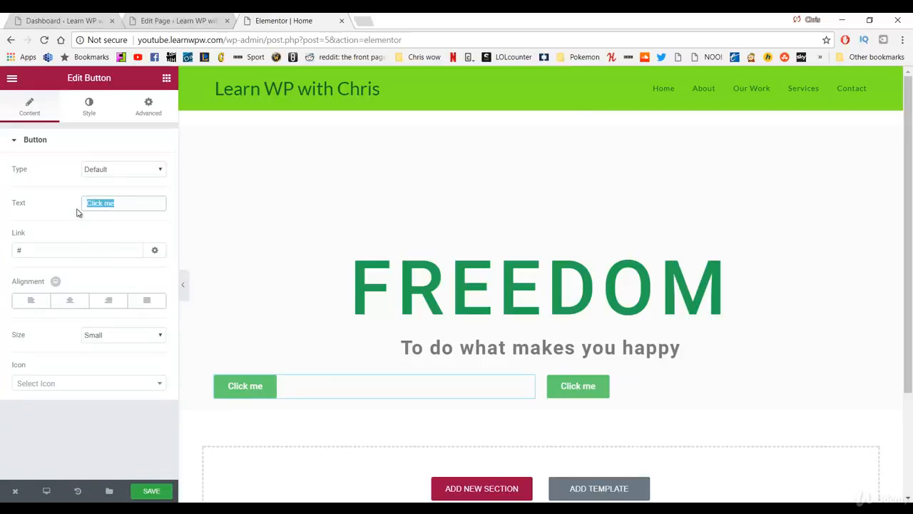
text(OUR MISSION)
click(86, 247)
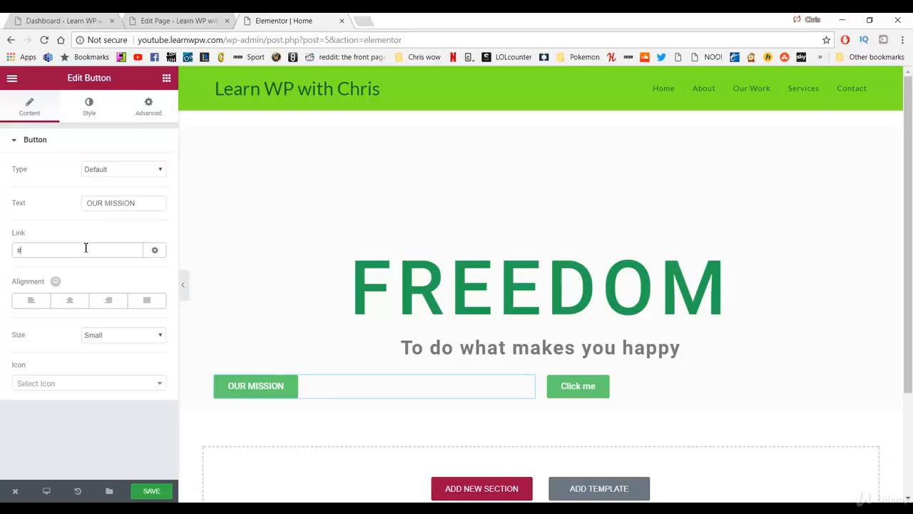
key(BackSpace)
text(/a)
text(bout)
click(112, 305)
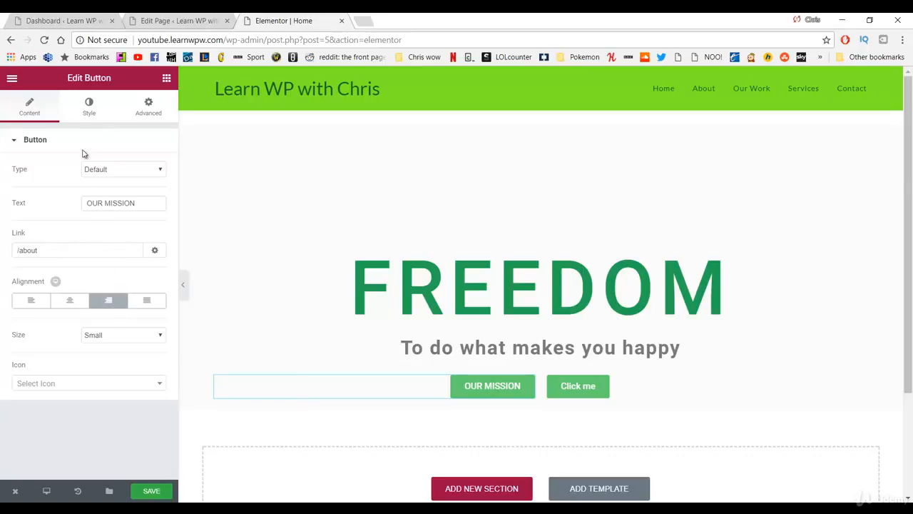
- Enable custom typography for the OUR MISSION button with a font size of 14 px
click(91, 113)
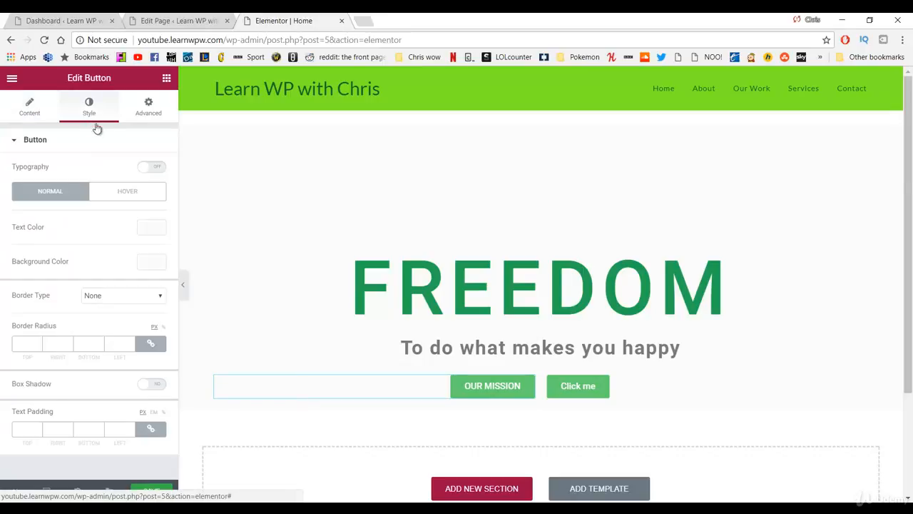
click(158, 168)
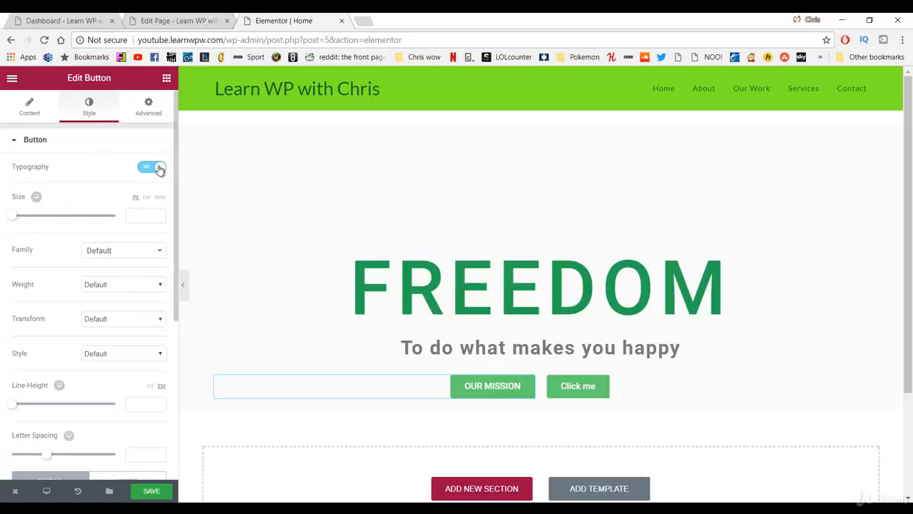
click(142, 214)
text(14)
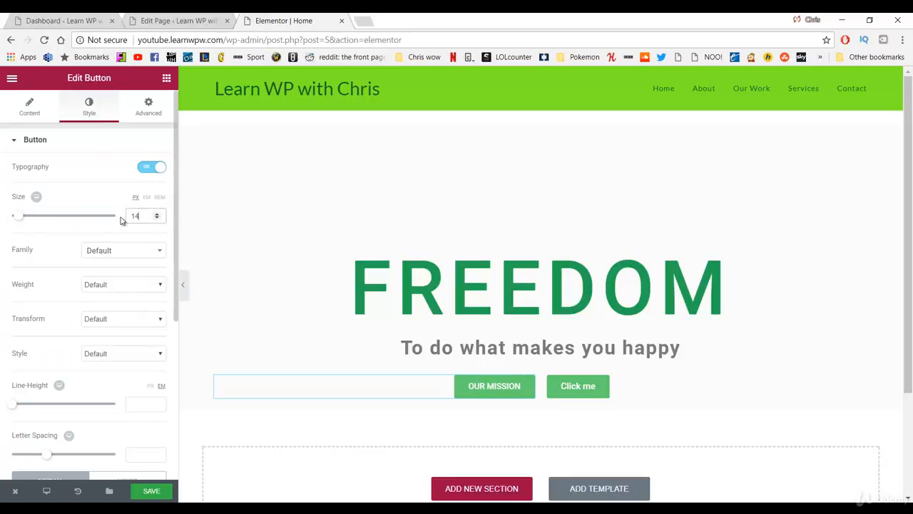
- Set the OUR MISSION button's normal background color to the dark green preset #23a455
scroll(118, 223, down, 3)
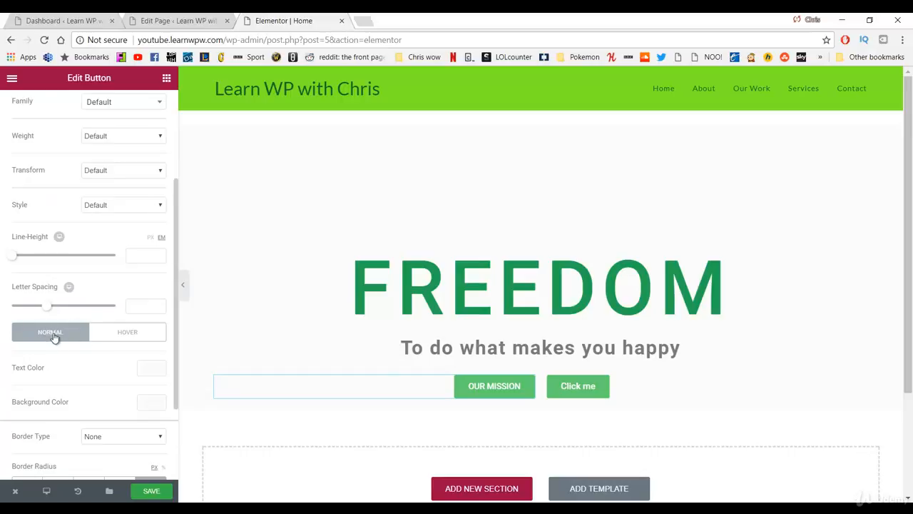
click(149, 404)
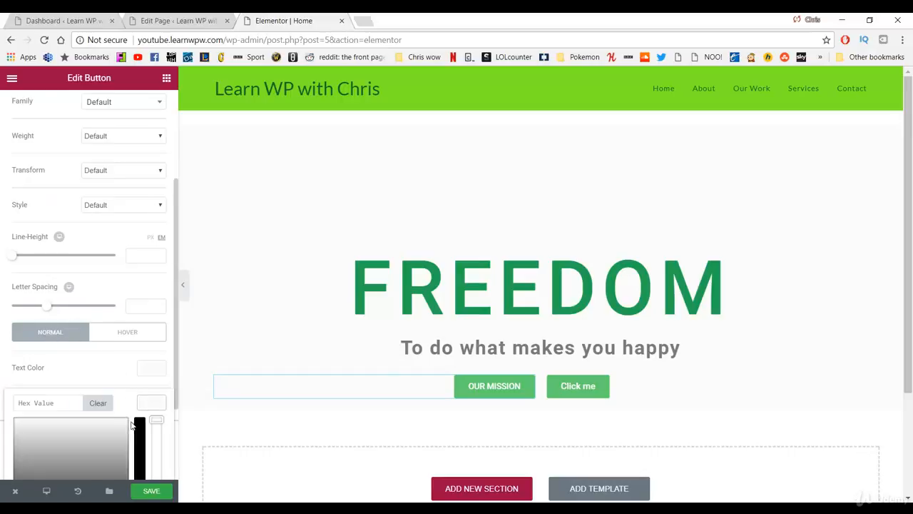
scroll(106, 350, down, 2)
click(93, 426)
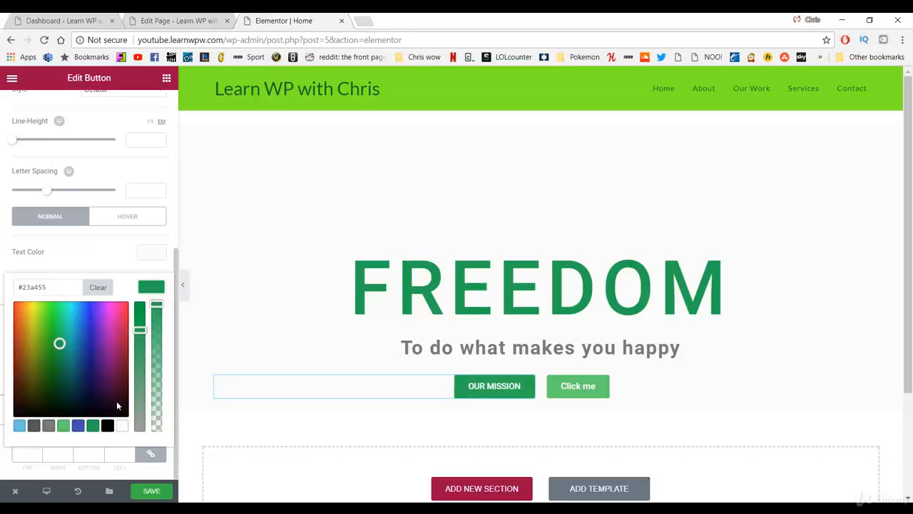
click(107, 227)
click(53, 227)
click(108, 253)
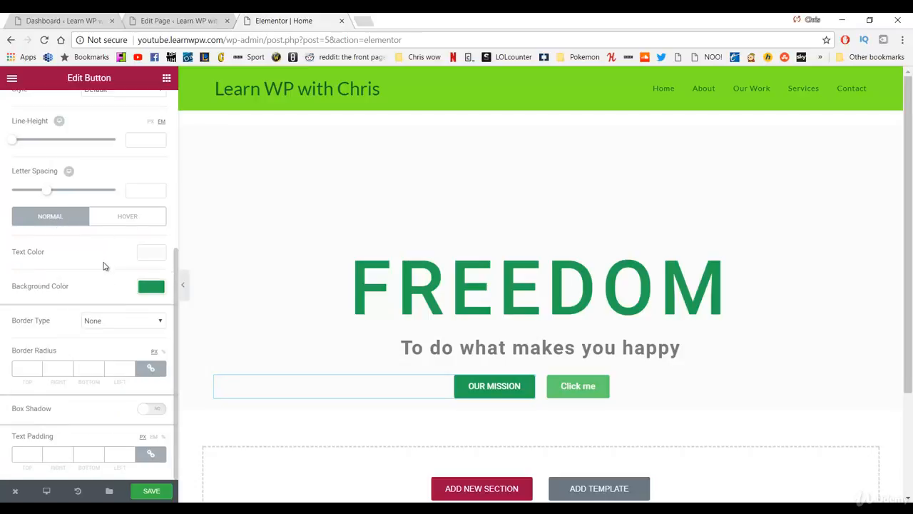
- Try a border radius of 520 px on the OUR MISSION button and settle on 5 px for all corners
click(109, 322)
click(110, 322)
click(28, 369)
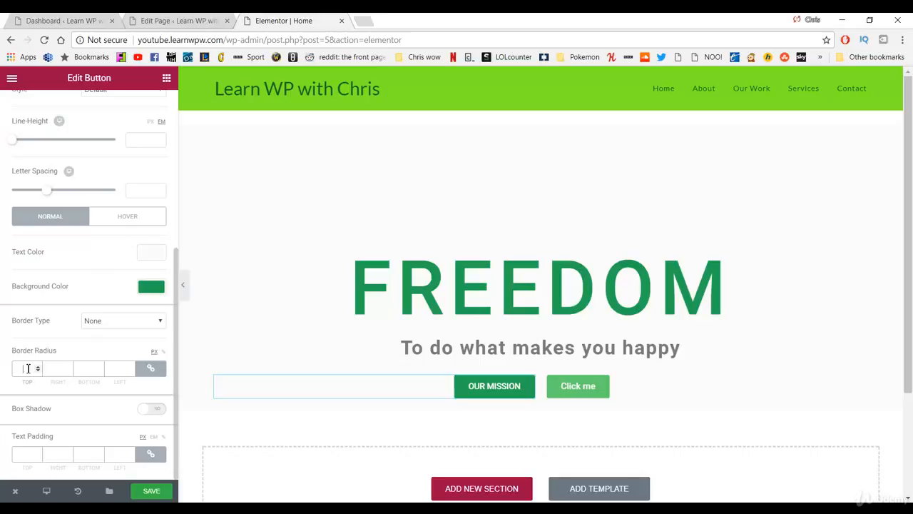
click(85, 343)
text(520)
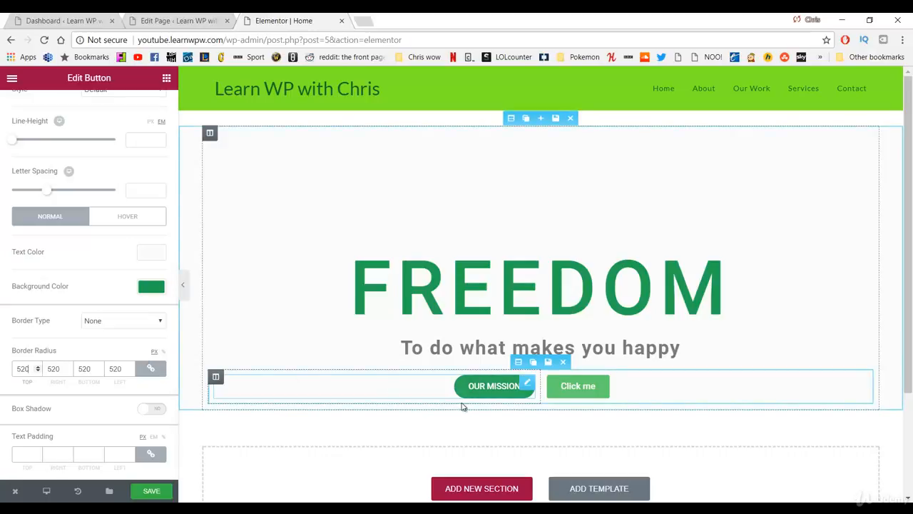
key(BackSpace)
key(BackSpace)
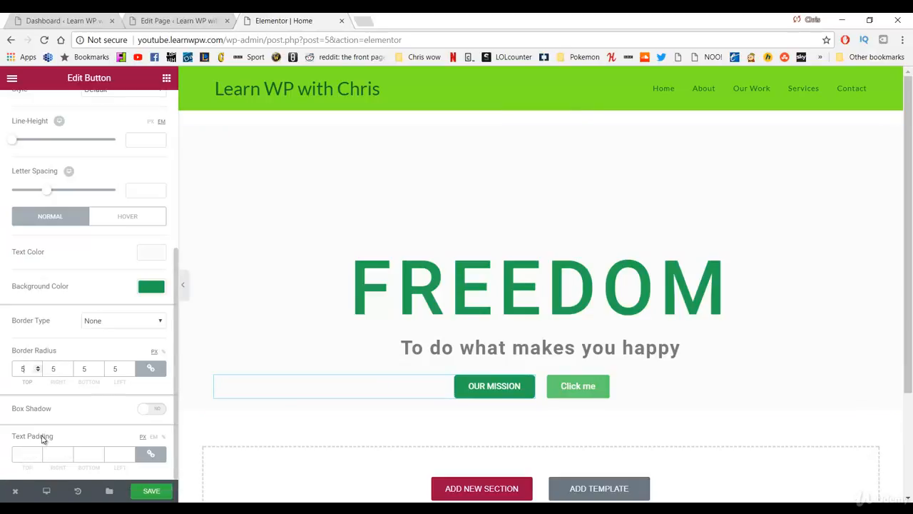
- Try text padding values such as 5 and 500 px on the OUR MISSION button and clear the padding
click(26, 454)
text(5)
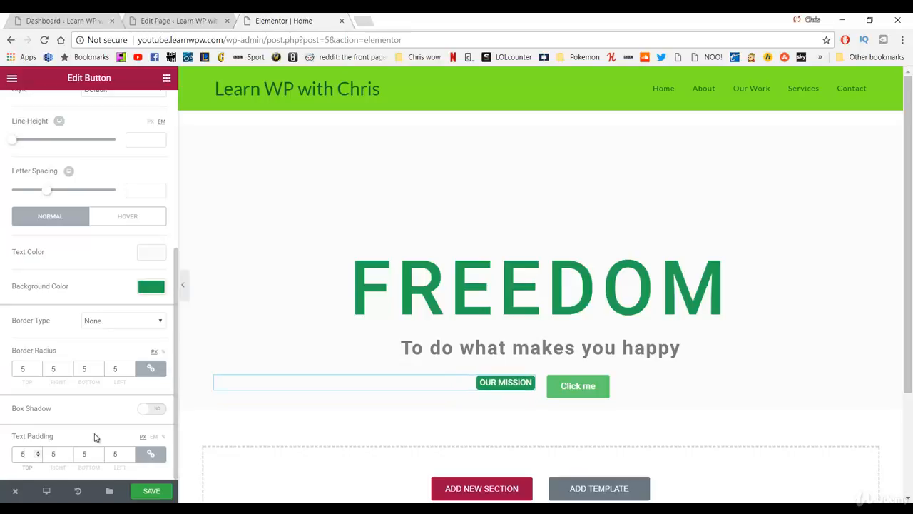
key(BackSpace)
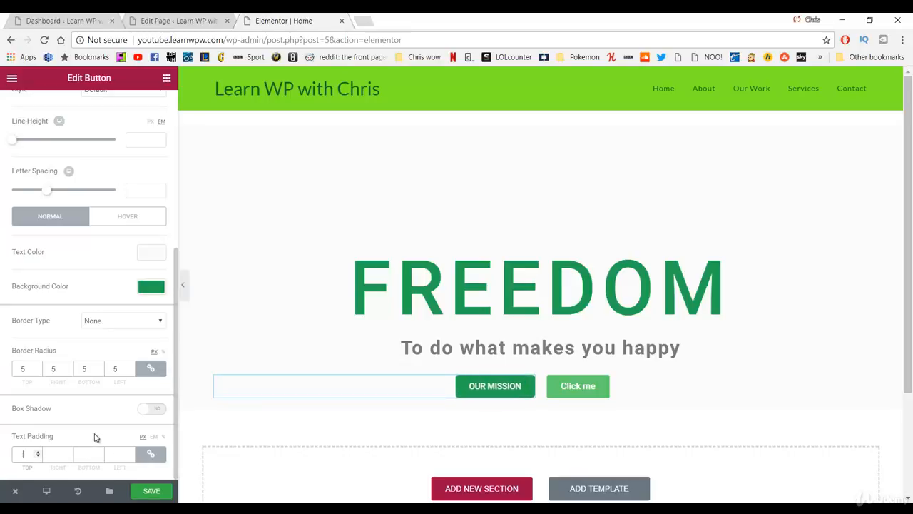
text(50)
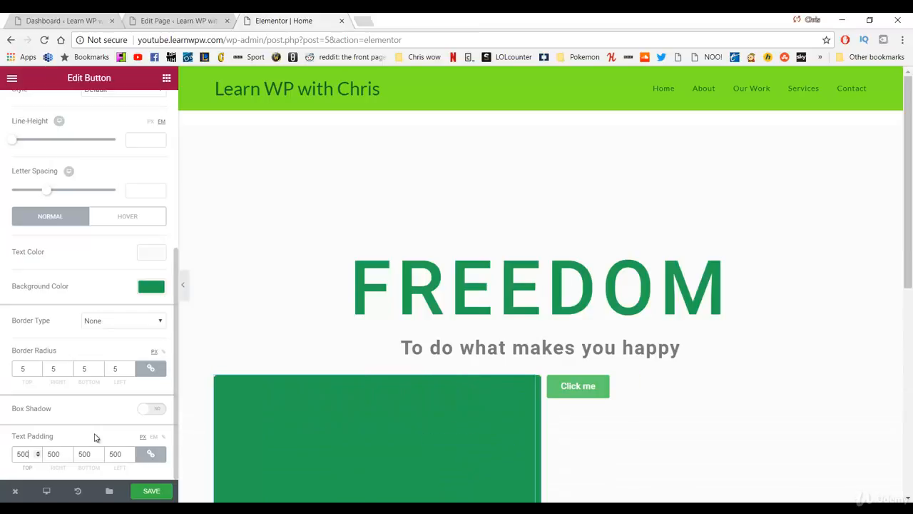
key(BackSpace)
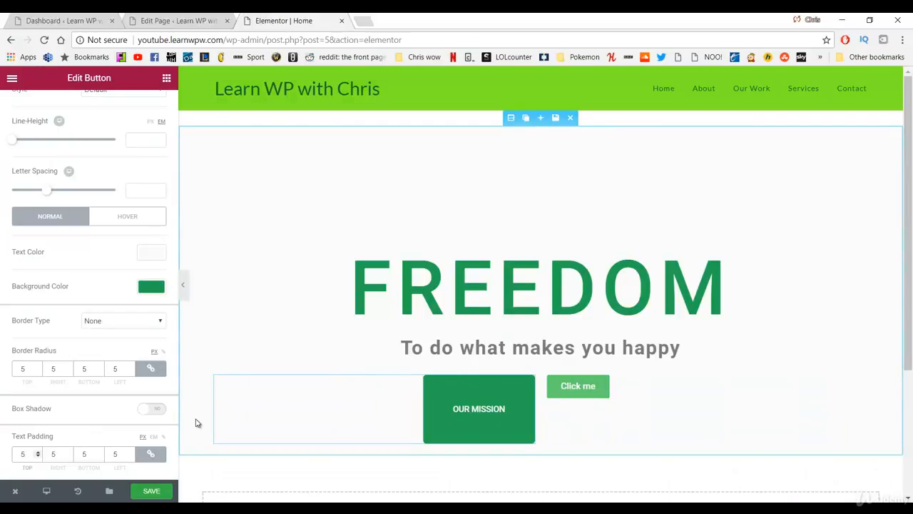
key(BackSpace)
text(25)
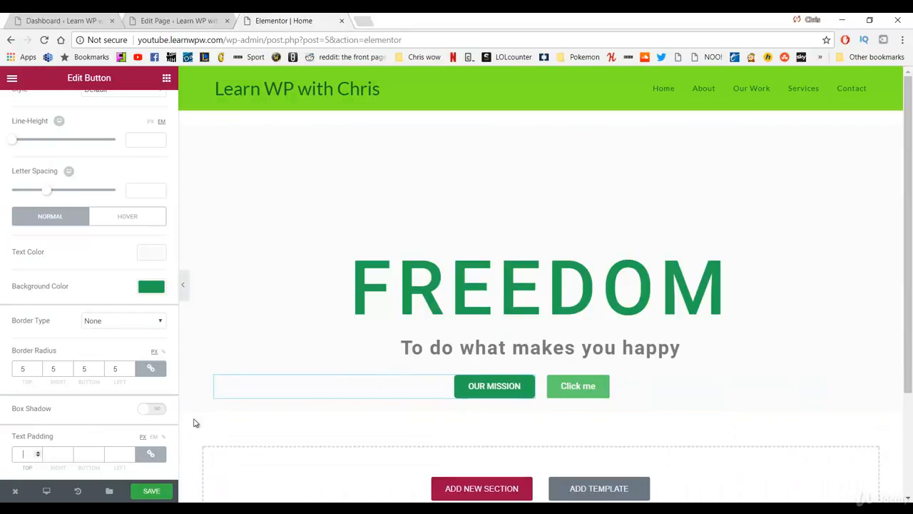
key(BackSpace)
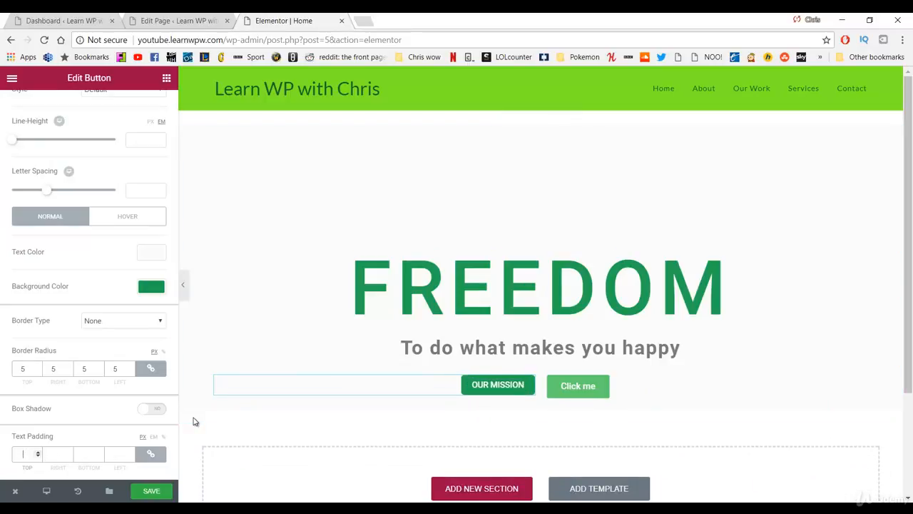
text(0)
key(BackSpace)
key(BackSpace)
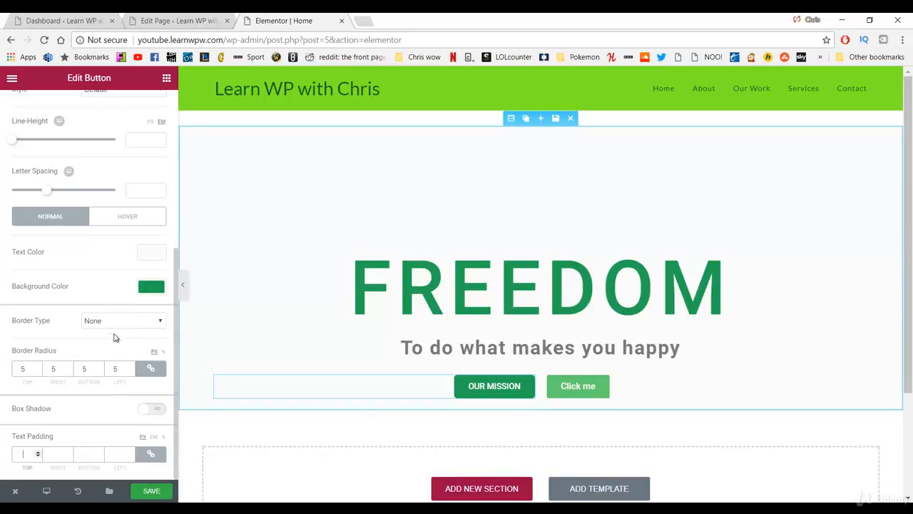
- Set the OUR MISSION button's hover background color to the light green preset #61ce70
click(127, 218)
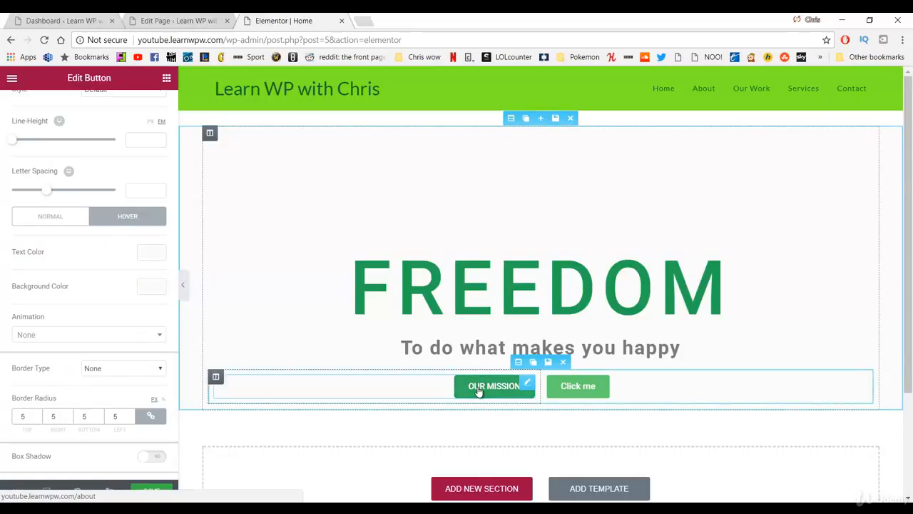
click(150, 287)
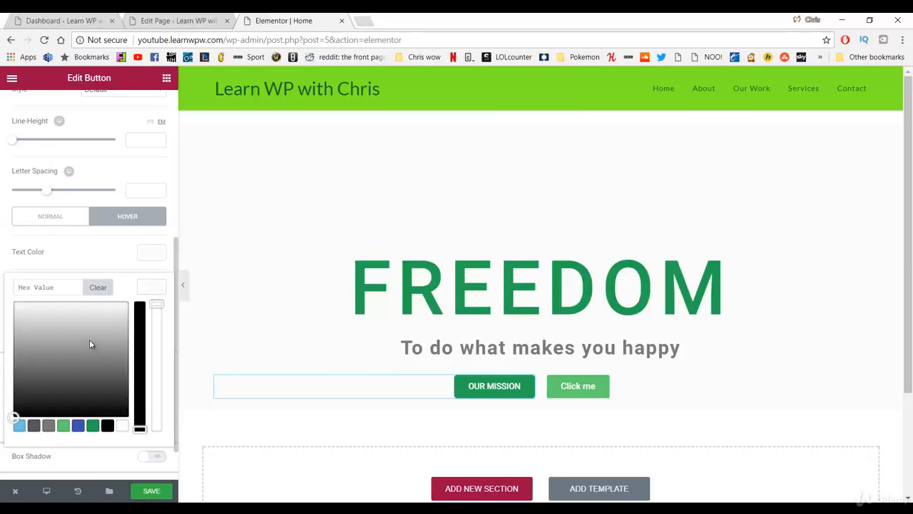
click(63, 426)
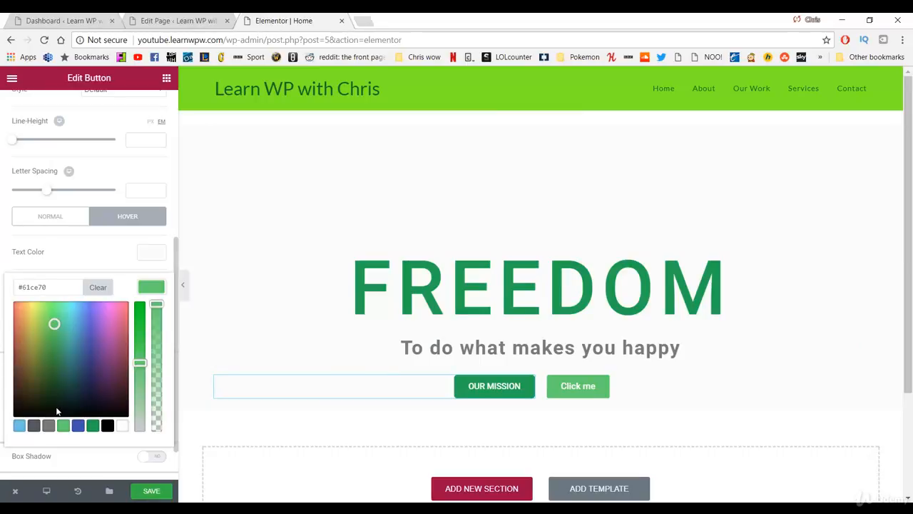
scroll(82, 339, down, 1)
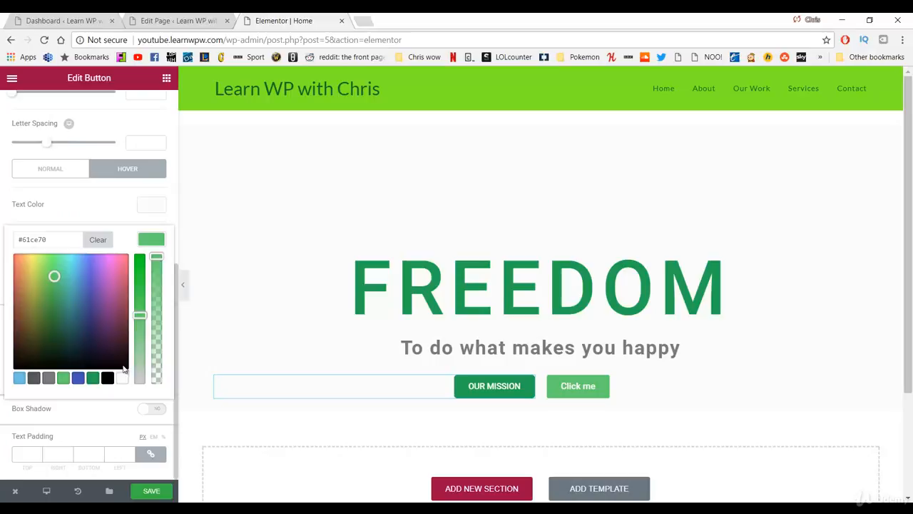
click(212, 290)
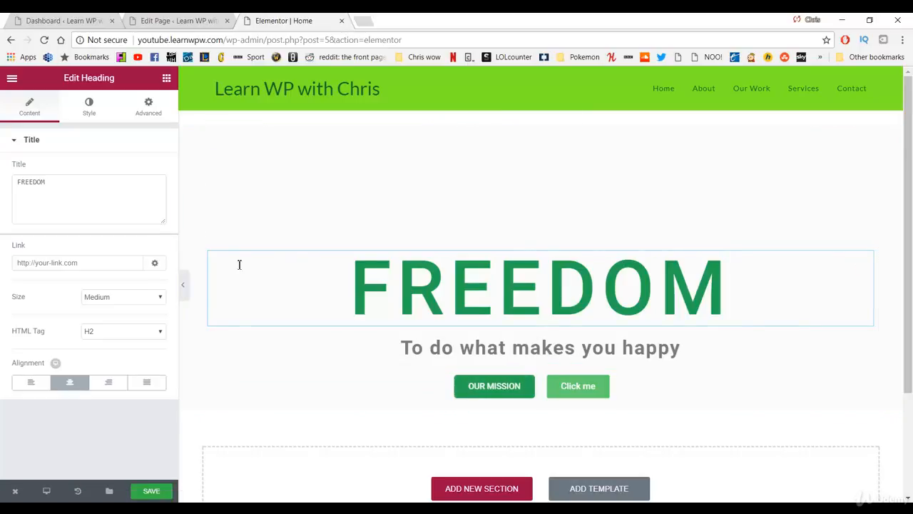
click(470, 385)
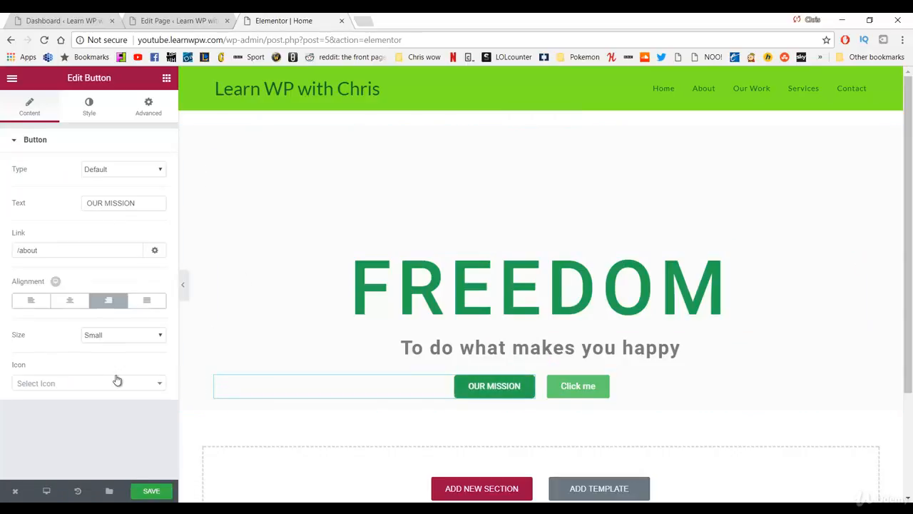
click(89, 105)
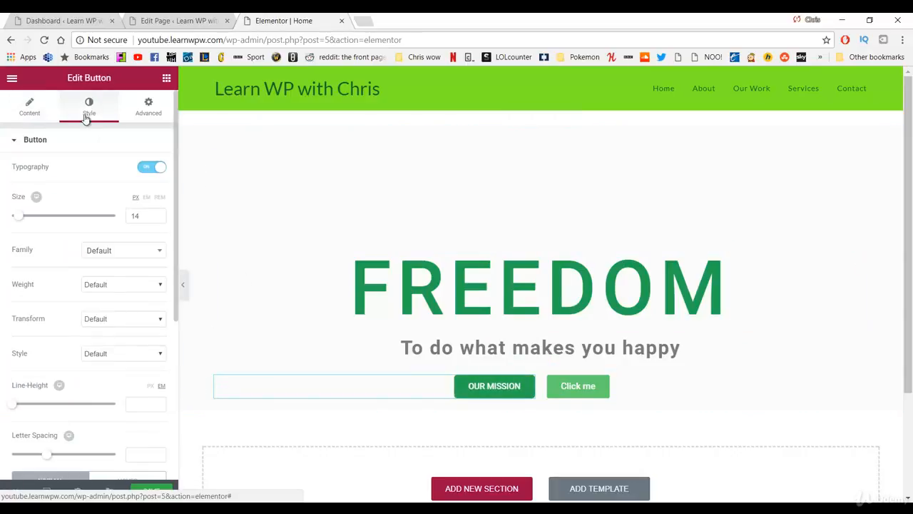
scroll(97, 198, down, 4)
scroll(127, 105, up, 5)
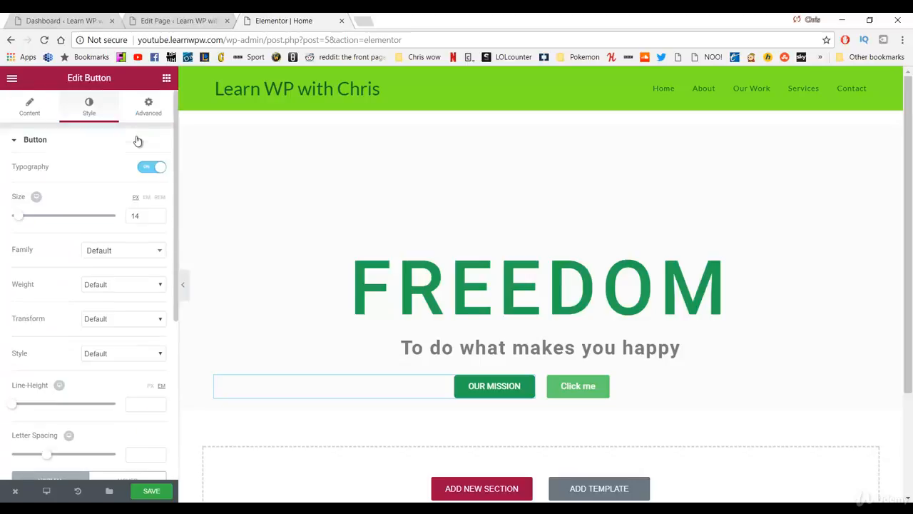
click(133, 117)
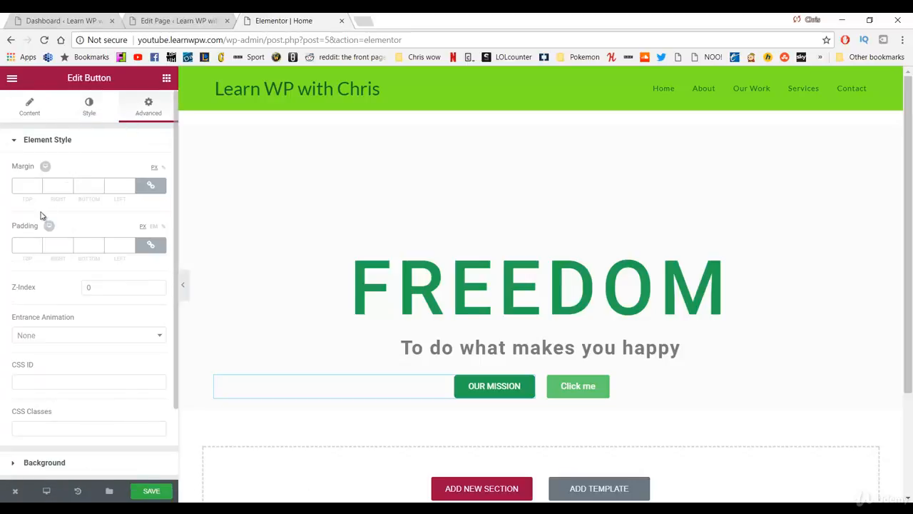
scroll(32, 233, down, 1)
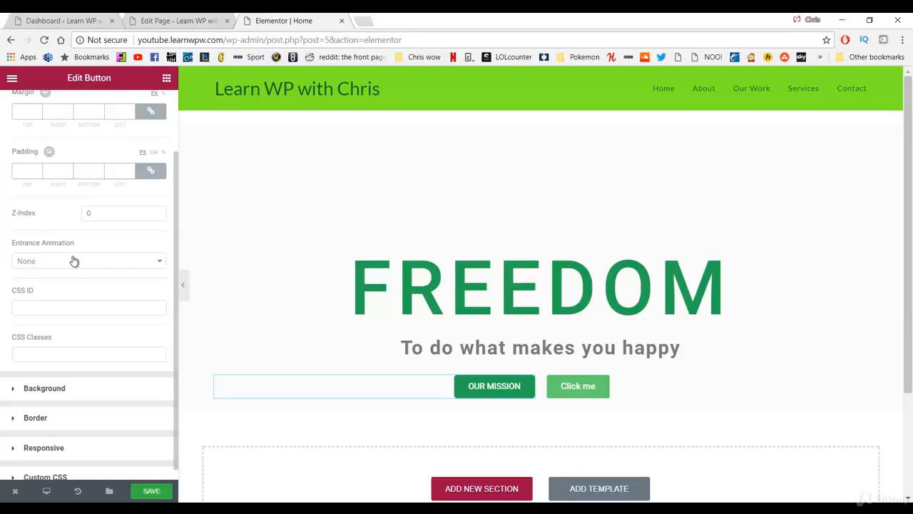
- Change the text of the second button, beside OUR MISSION, to VIEW OUR WORK
click(568, 385)
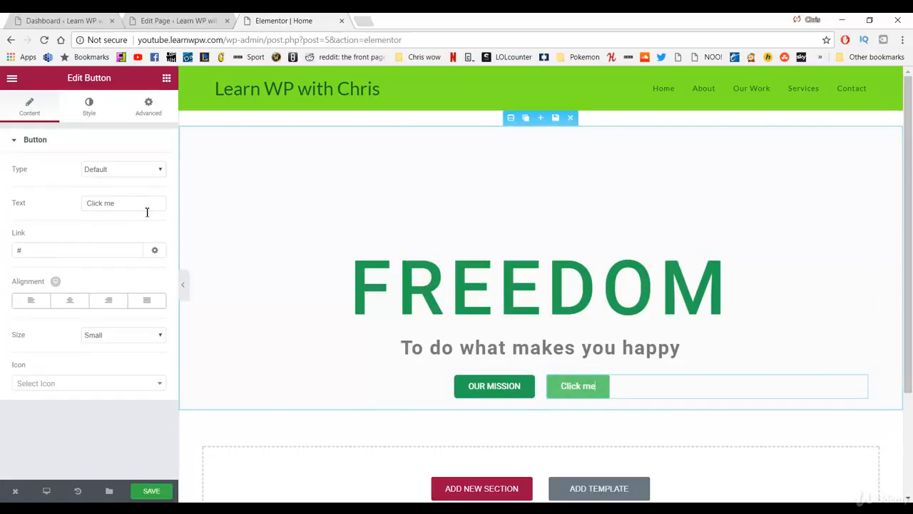
drag(147, 209, 66, 212)
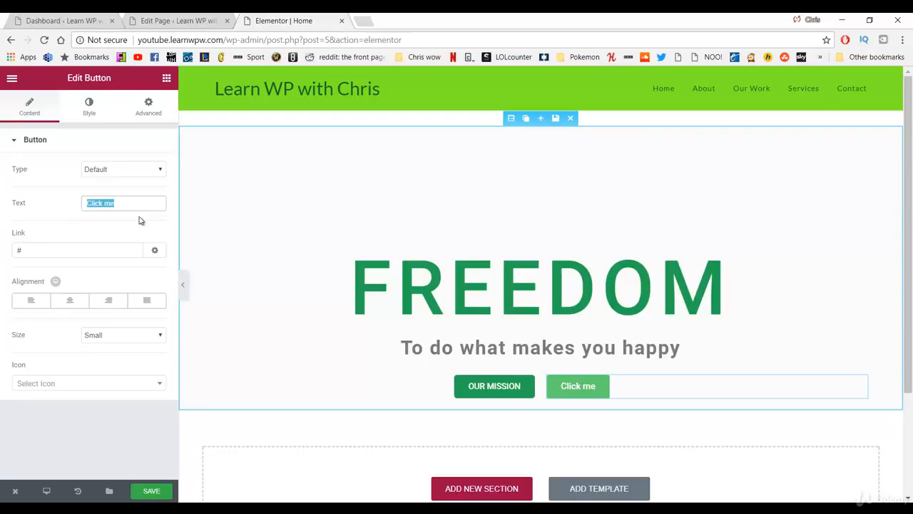
text(VIEW )
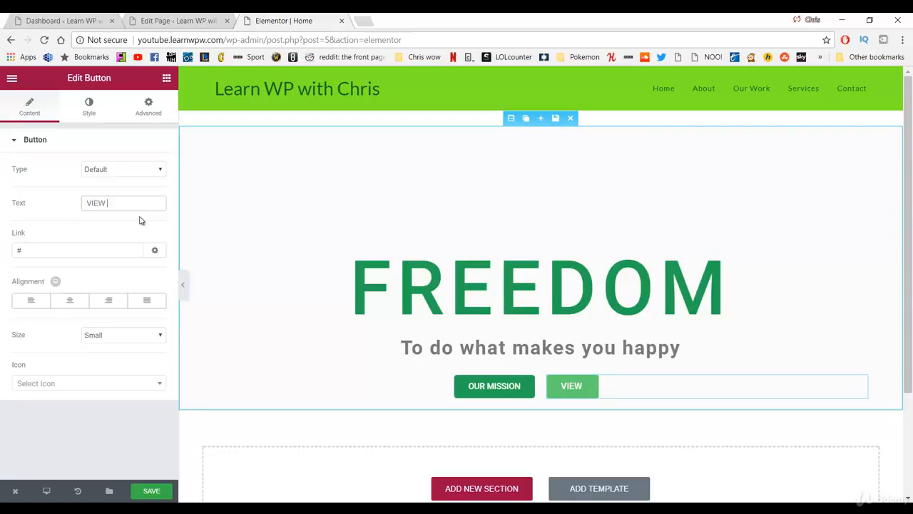
text(OUR WORK)
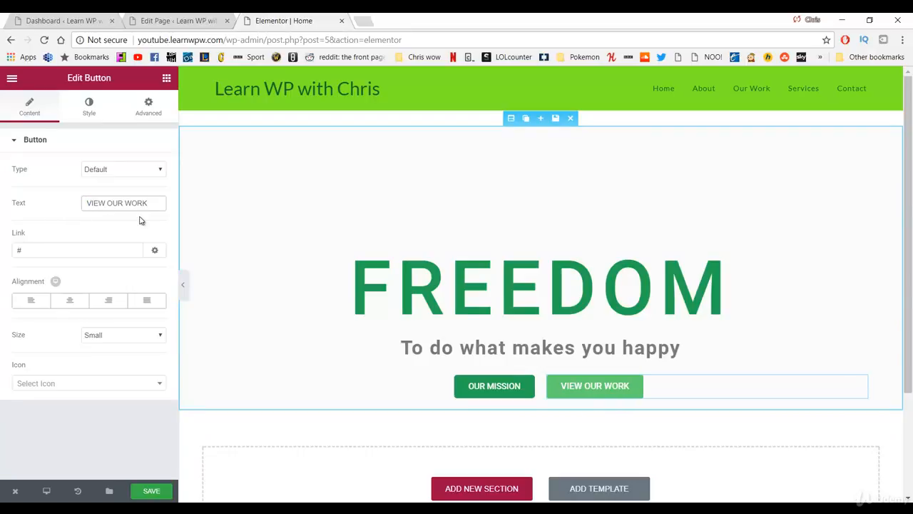
- Replace the VIEW OUR WORK button's placeholder link with /our-work
click(69, 252)
key(BackSpace)
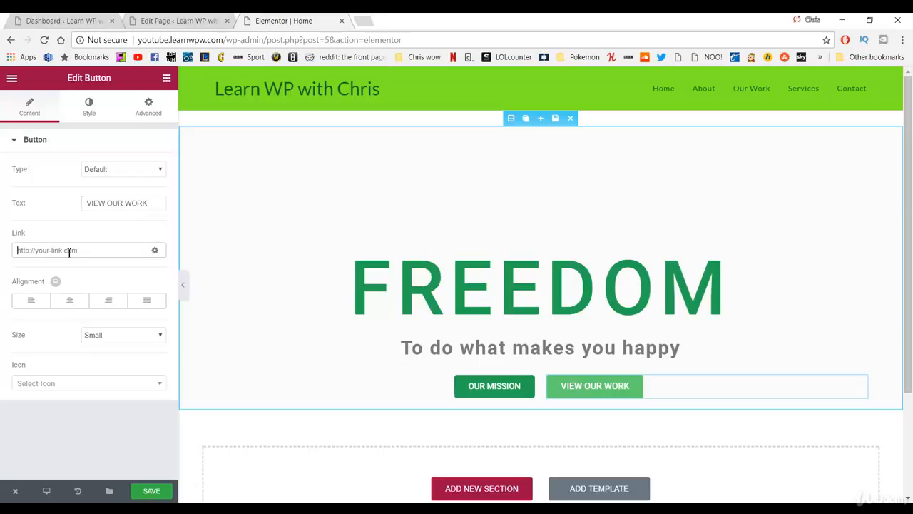
text(/)
text(our-da)
text(work)
click(39, 306)
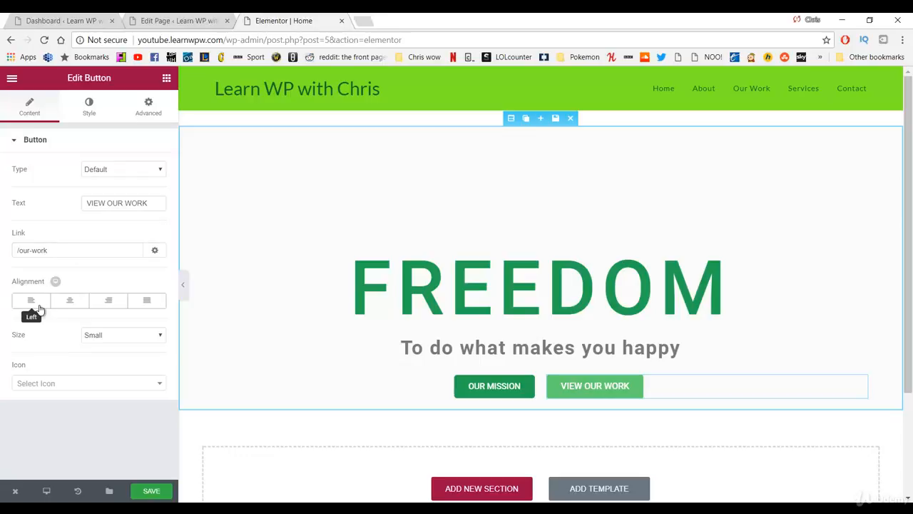
- Enable custom typography for the VIEW OUR WORK button and set its font size to 14 px
click(89, 114)
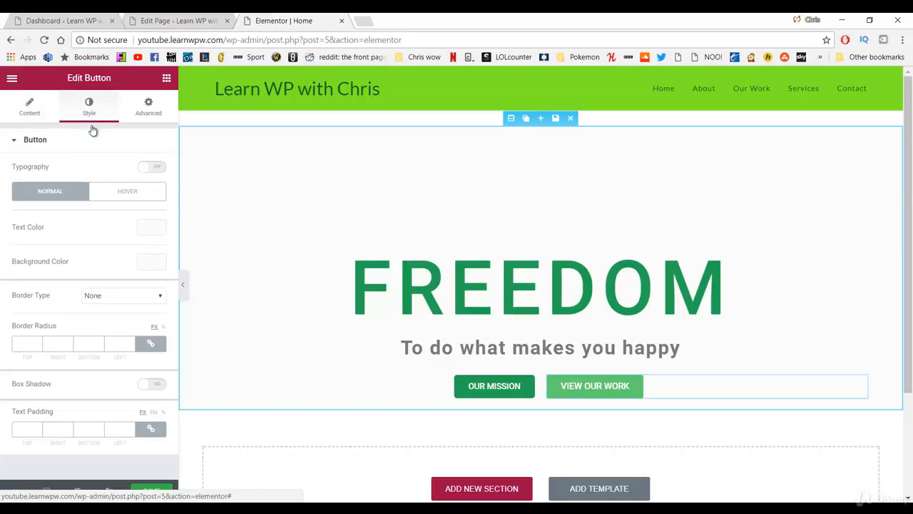
click(148, 171)
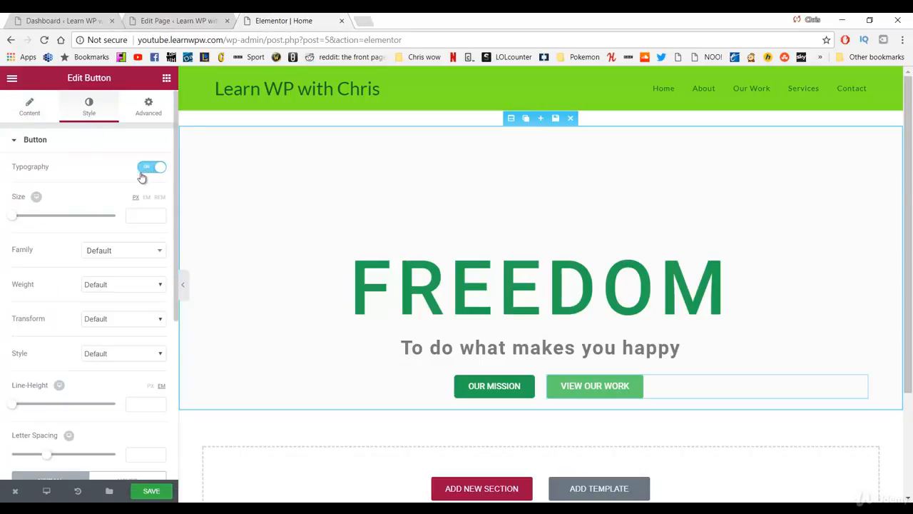
click(140, 217)
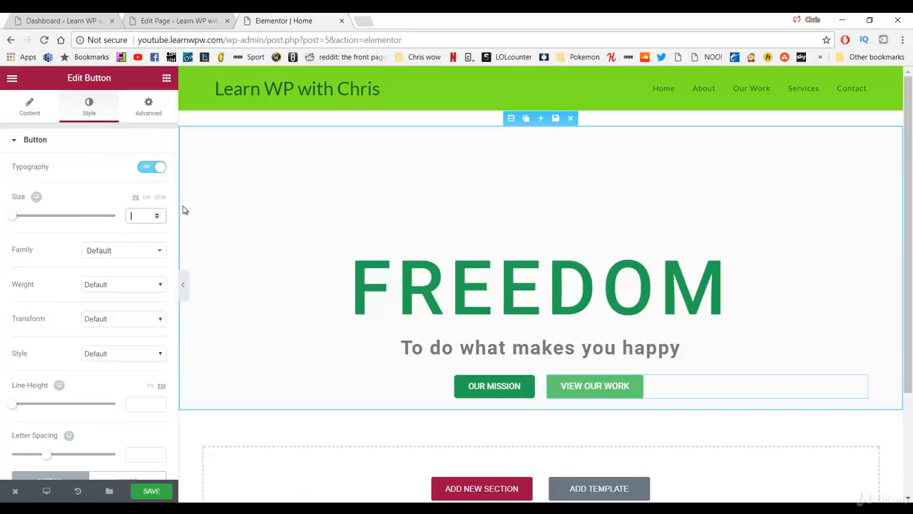
text(14)
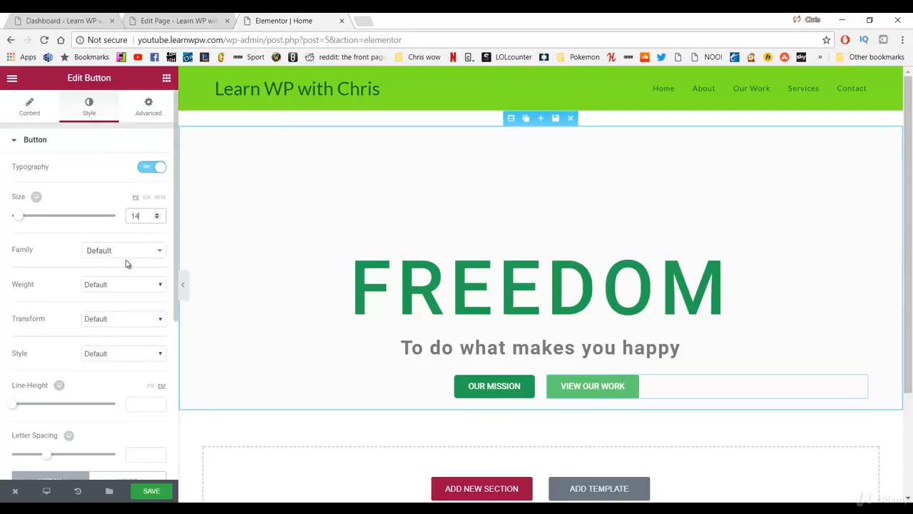
- Set the VIEW OUR WORK button's normal background color to white with its opacity lowered to fully transparent
scroll(126, 263, down, 3)
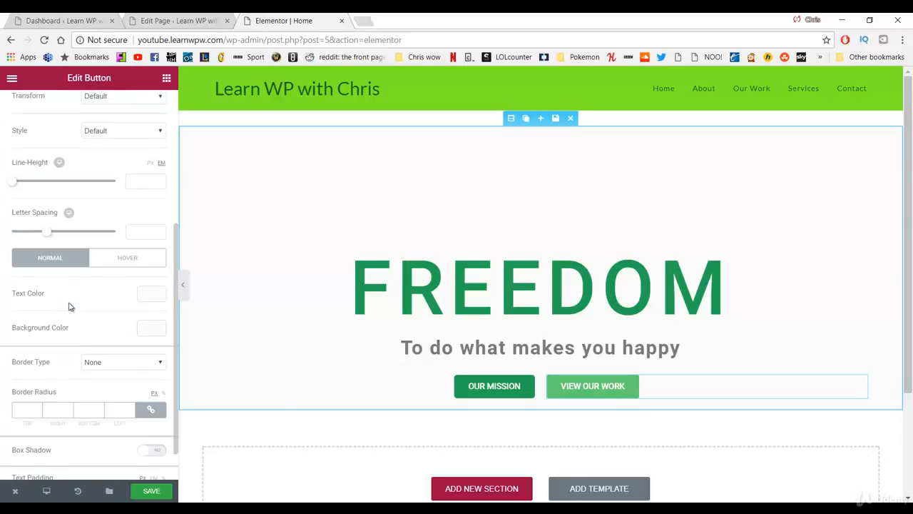
click(145, 331)
drag(53, 354, 4, 342)
click(157, 333)
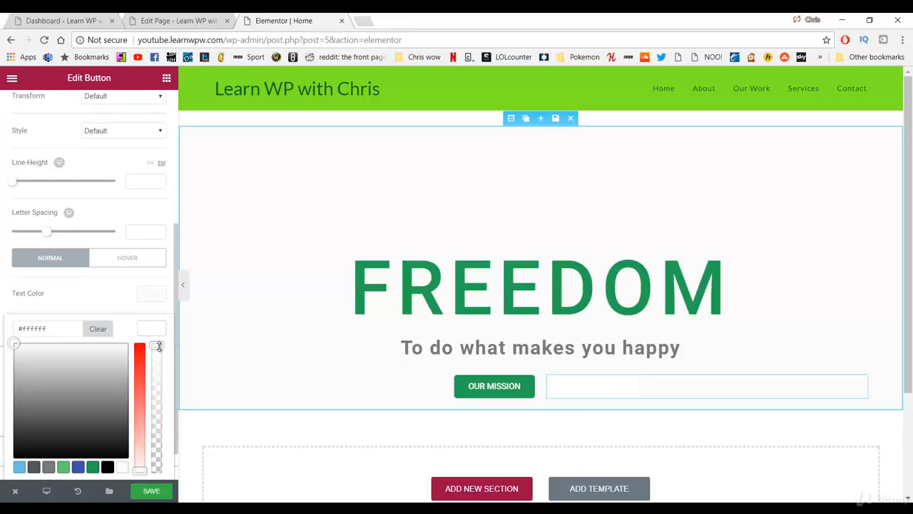
drag(159, 346, 170, 477)
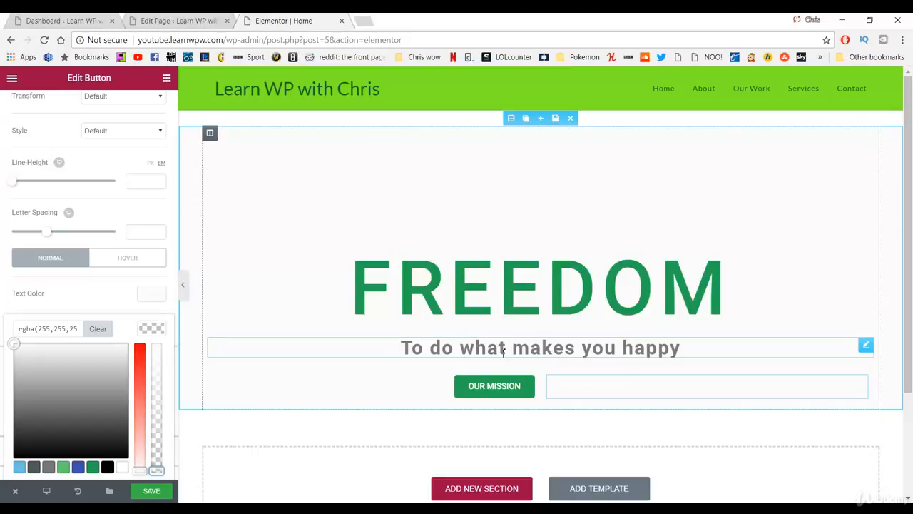
- Set the hero section's classic background color to dark gray #424242
click(511, 119)
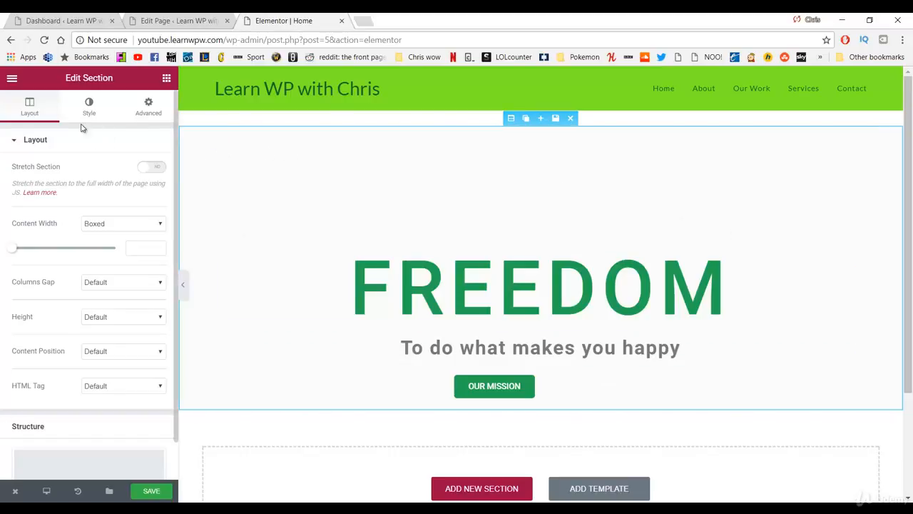
click(88, 107)
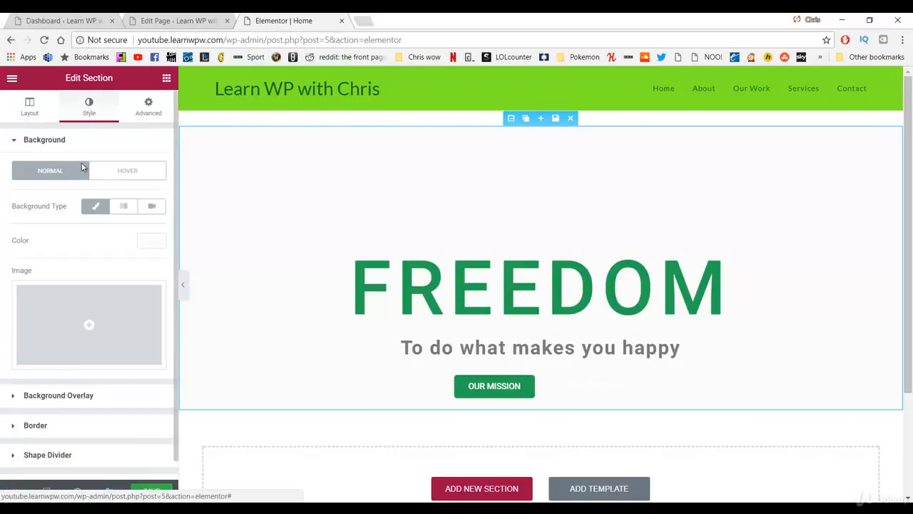
click(93, 207)
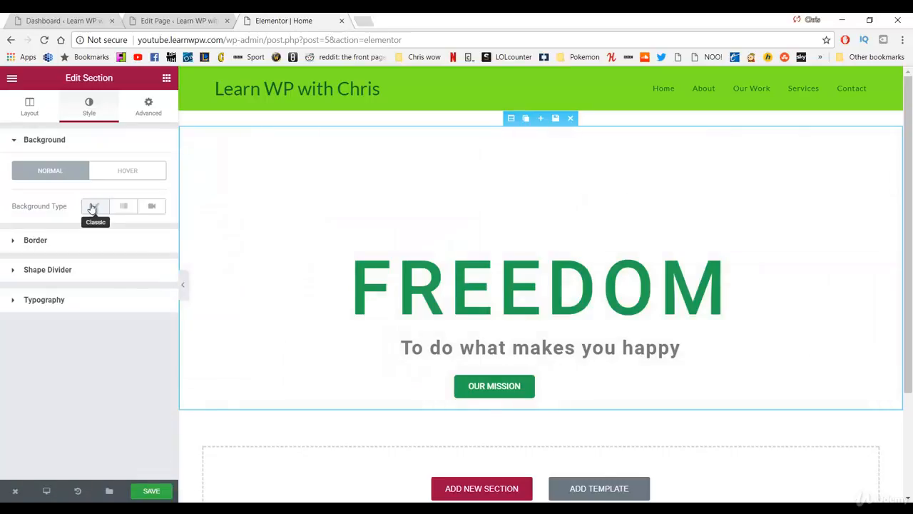
click(93, 207)
click(150, 242)
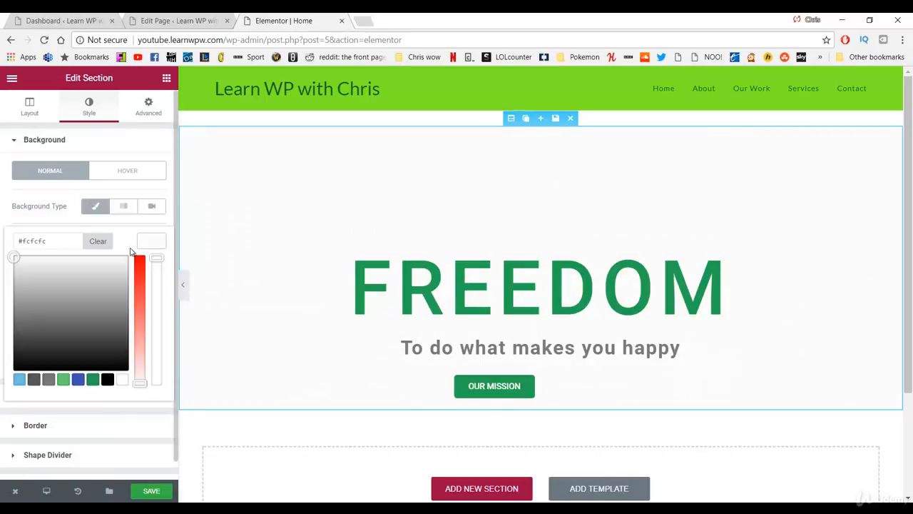
mouse_move(81, 296)
mouse_down()
mouse_move(84, 320)
mouse_move(37, 341)
mouse_up()
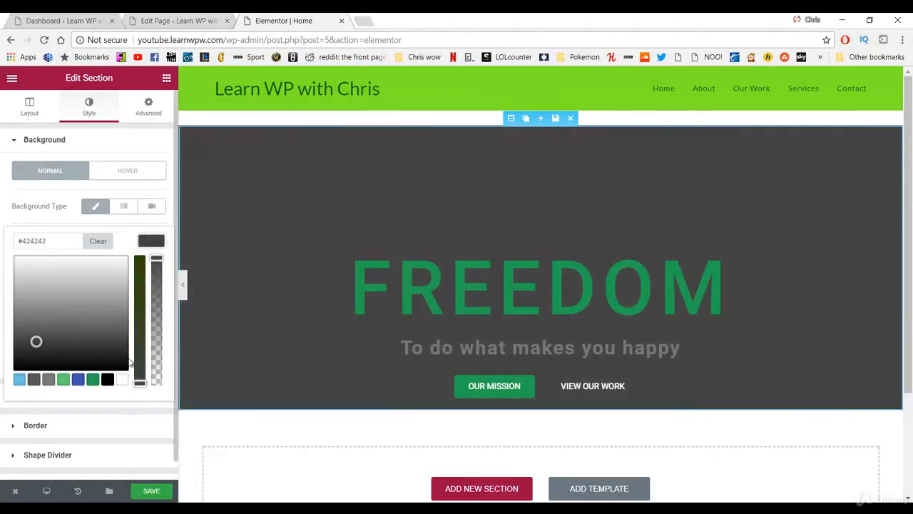
- Give the VIEW OUR WORK button a solid border type
click(585, 386)
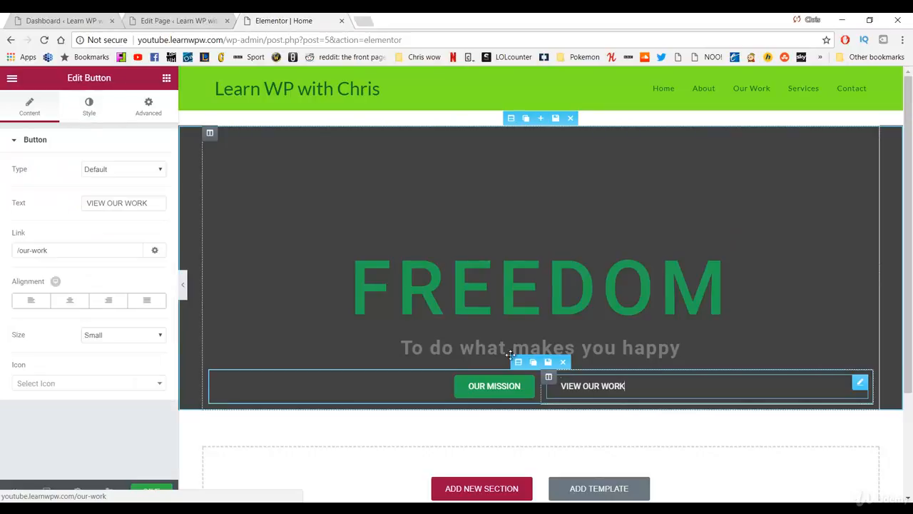
click(86, 107)
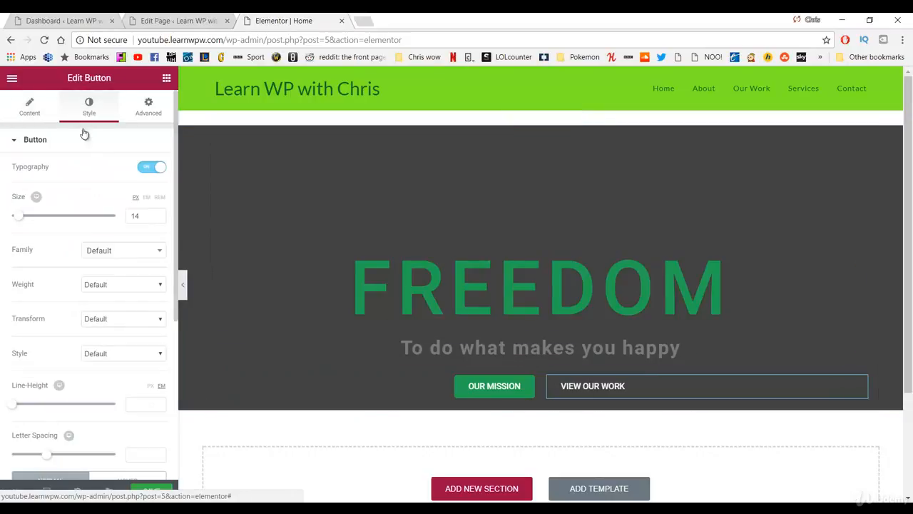
scroll(142, 275, down, 3)
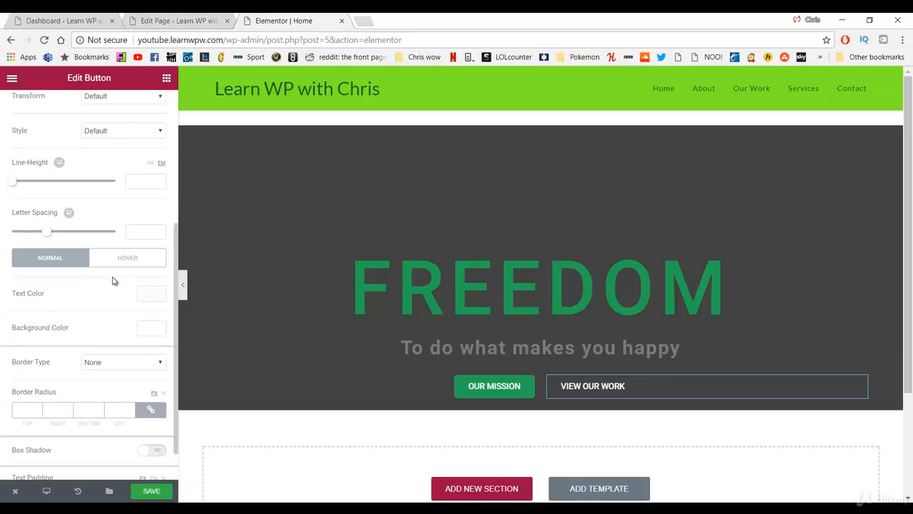
click(139, 362)
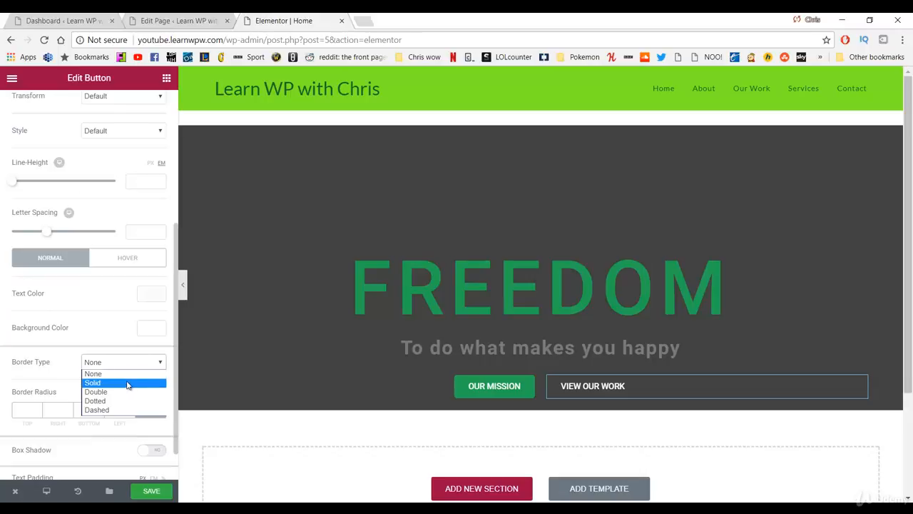
click(125, 383)
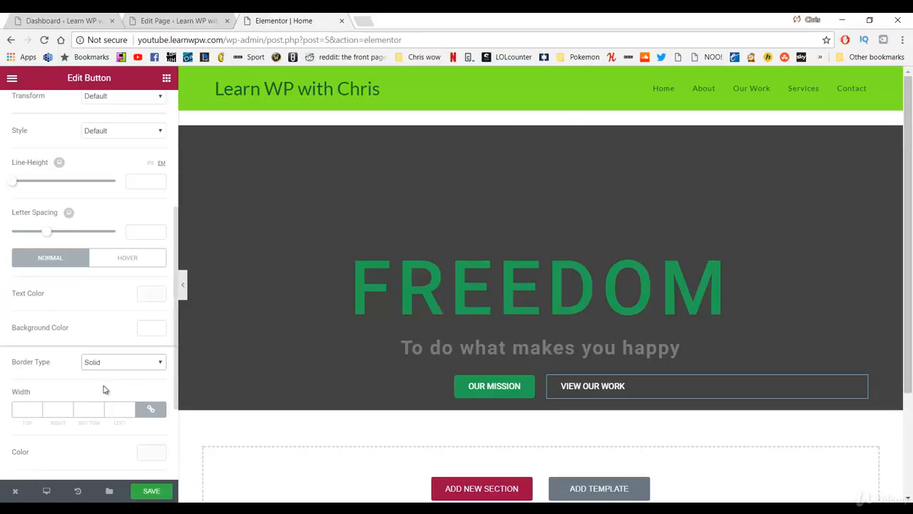
- Try border widths of 5 and 2 px on the VIEW OUR WORK button and settle on 1 px for all sides
click(28, 408)
text(5)
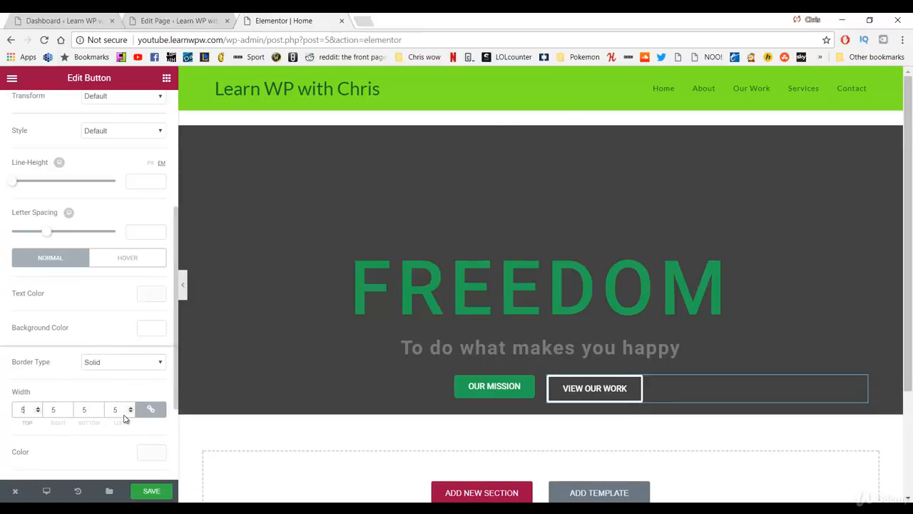
key(BackSpace)
text(2)
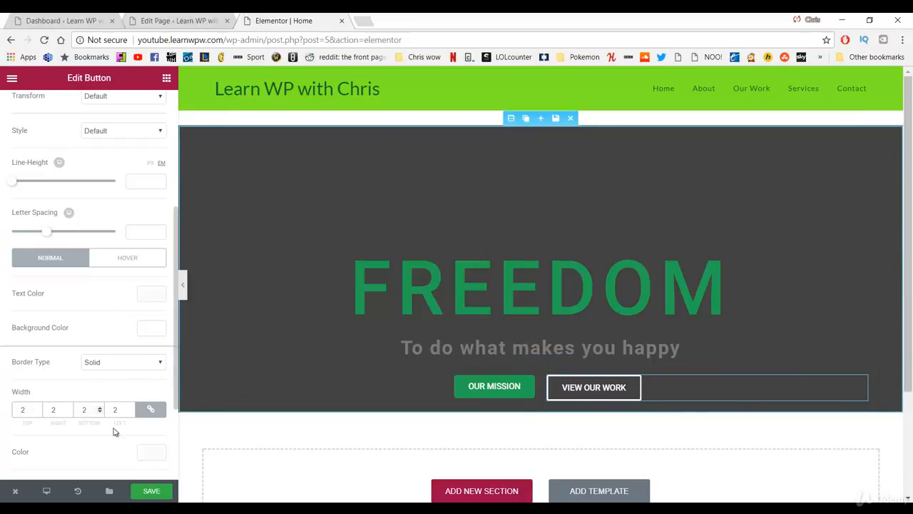
click(106, 364)
click(106, 366)
drag(31, 409, 7, 402)
text(1)
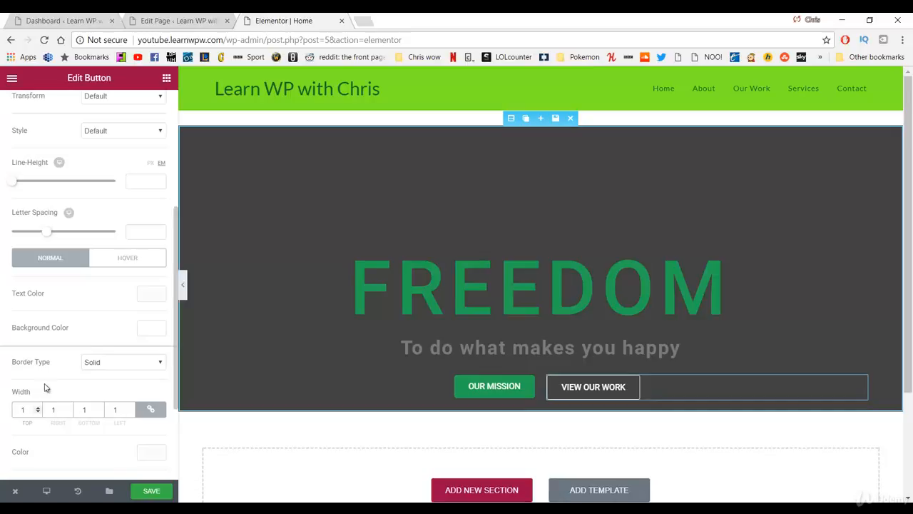
- Set the VIEW OUR WORK button's border radius to 5 px for all corners
scroll(135, 369, down, 1)
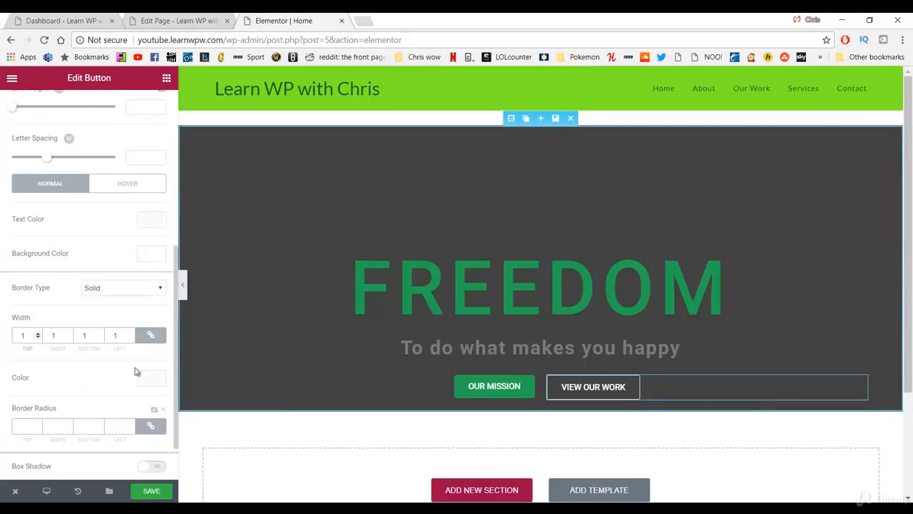
scroll(136, 370, down, 1)
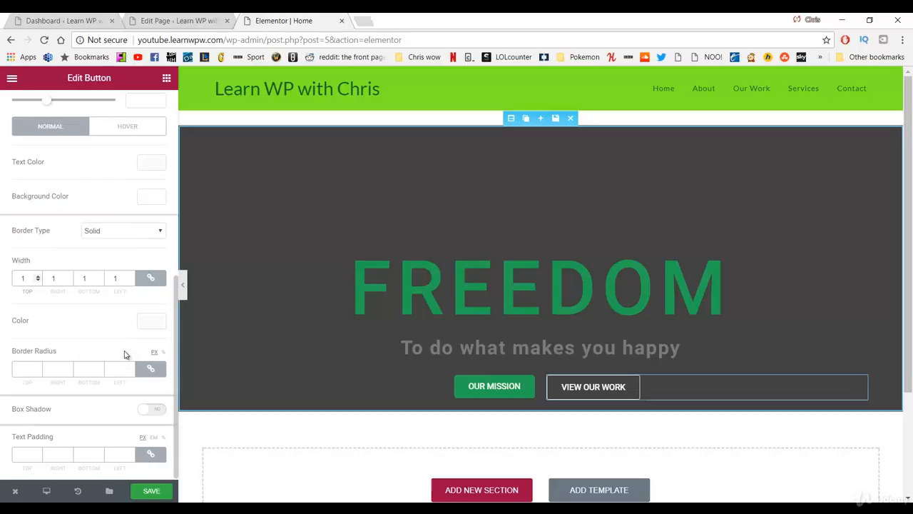
click(43, 371)
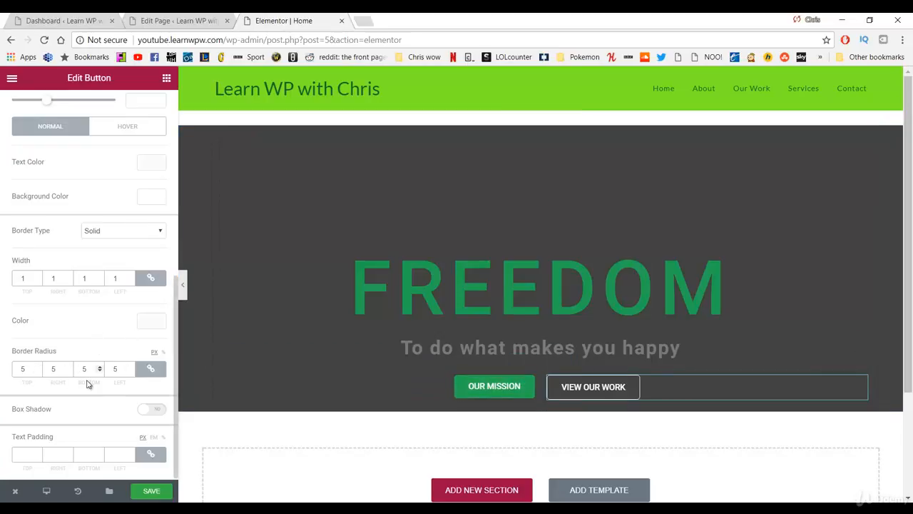
- Set the VIEW OUR WORK button's hover background color to white
scroll(87, 376, up, 5)
scroll(100, 302, down, 2)
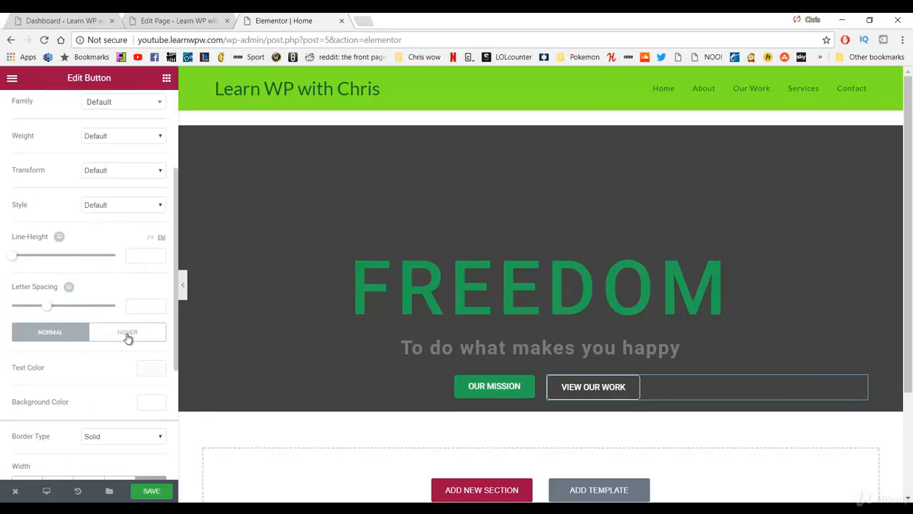
scroll(126, 329, up, 2)
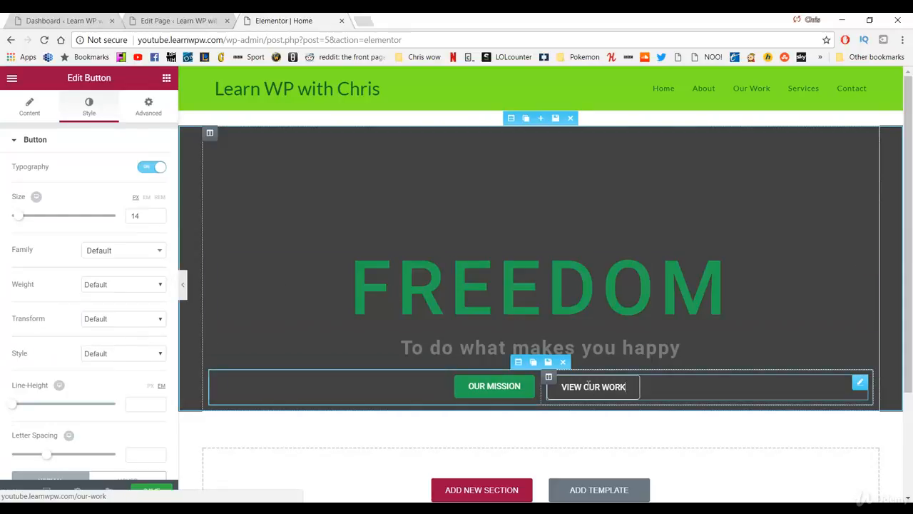
scroll(135, 279, down, 4)
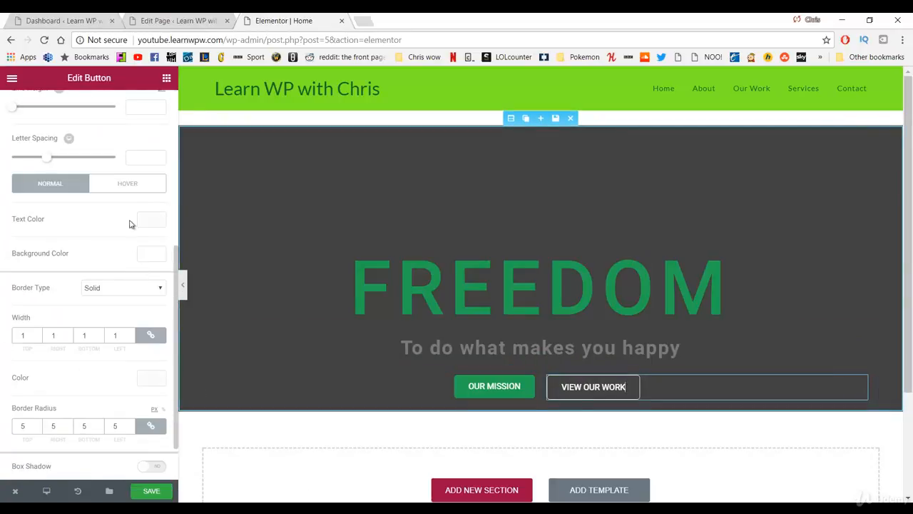
click(144, 188)
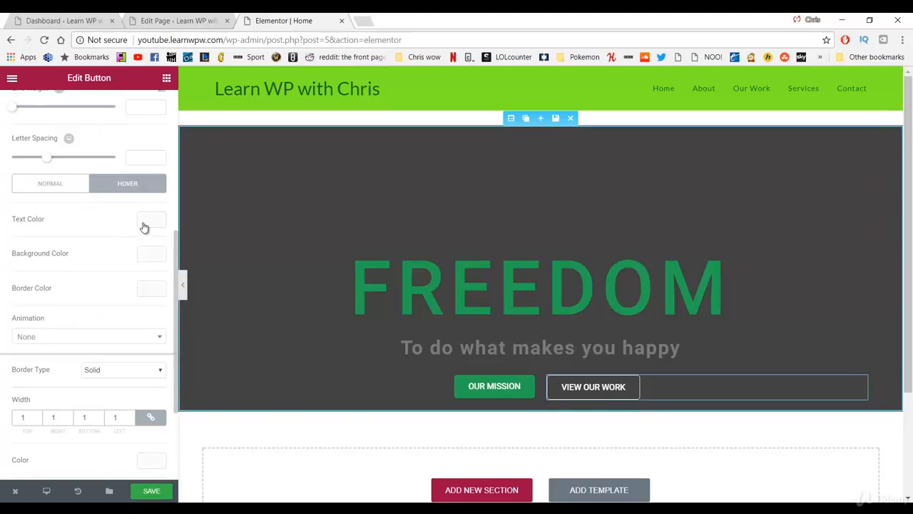
click(143, 257)
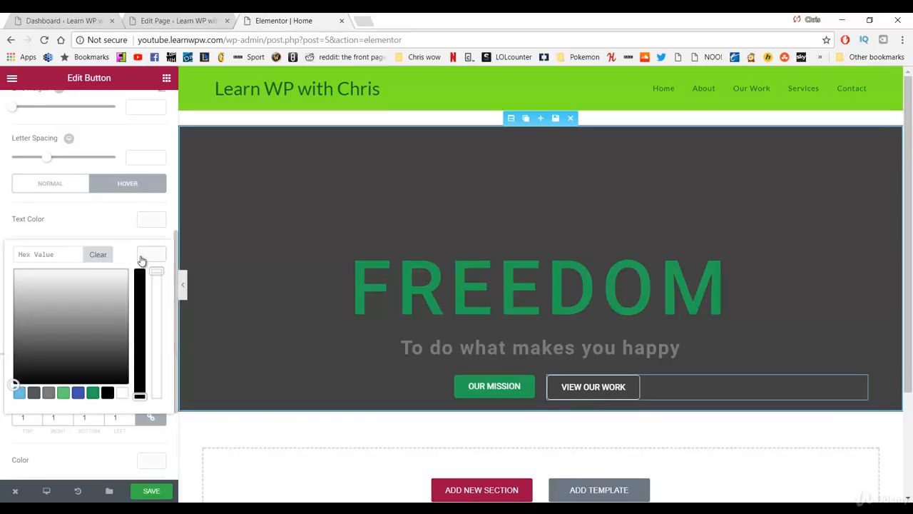
drag(59, 298, 2, 264)
click(2, 263)
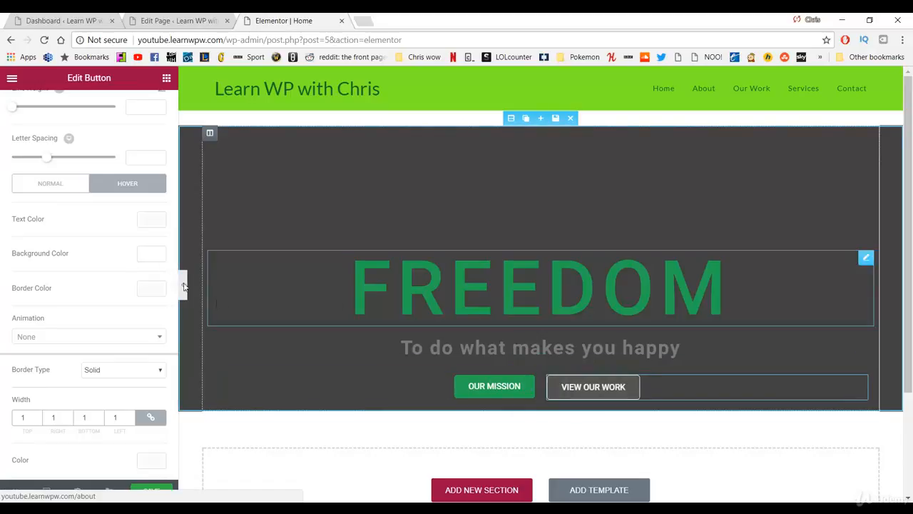
- Set the VIEW OUR WORK button's hover text color to the green #23a455
click(151, 219)
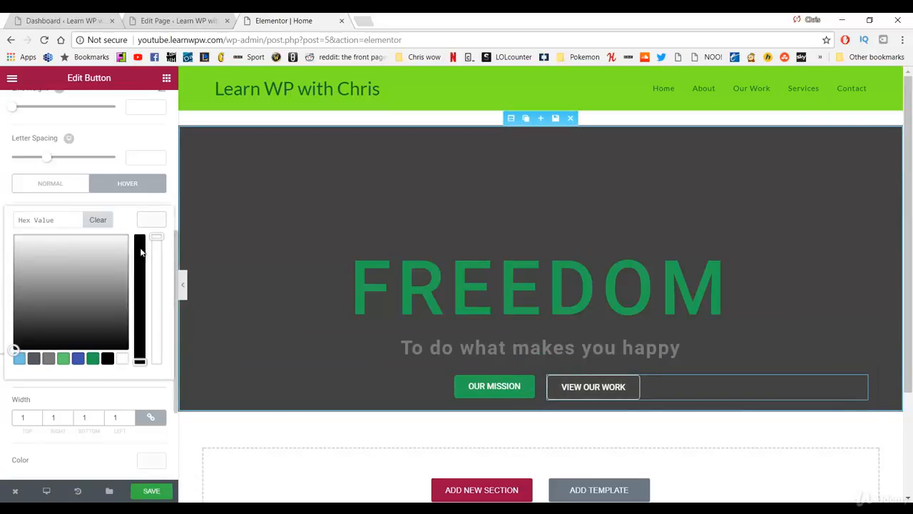
click(92, 359)
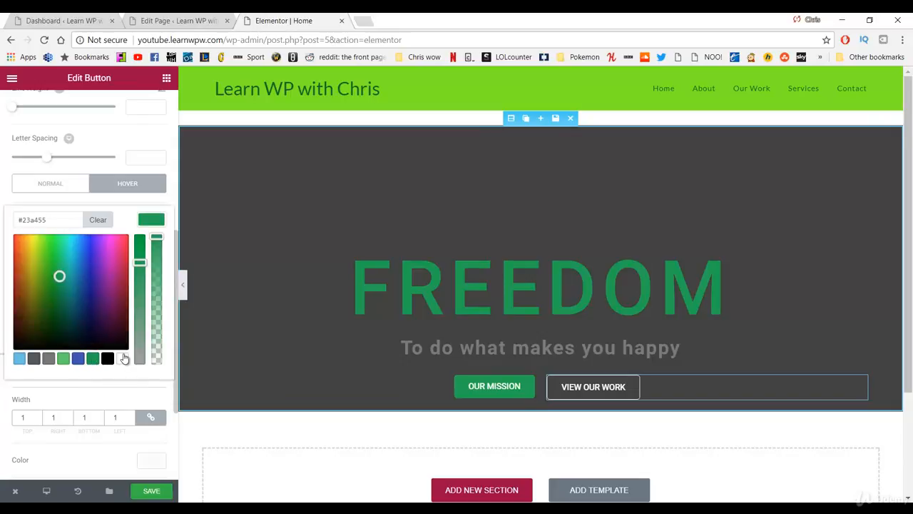
scroll(127, 355, down, 1)
scroll(120, 255, up, 2)
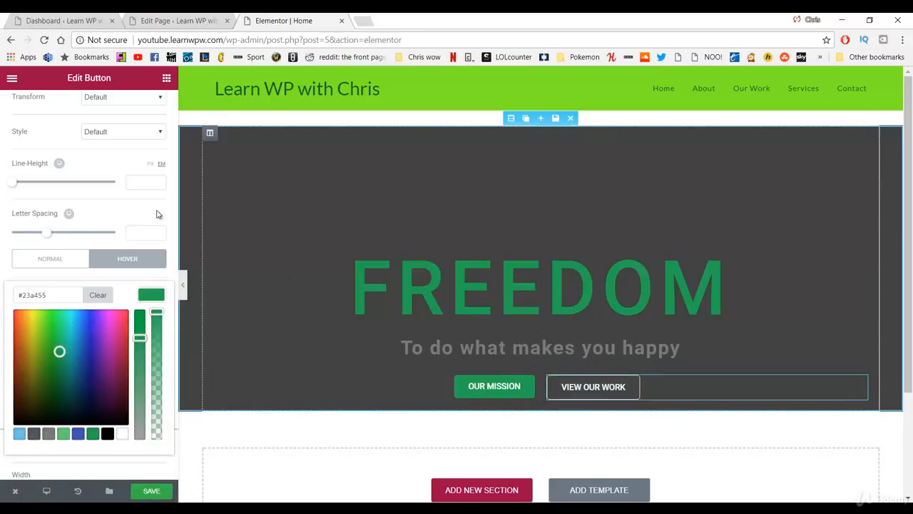
scroll(158, 224, down, 3)
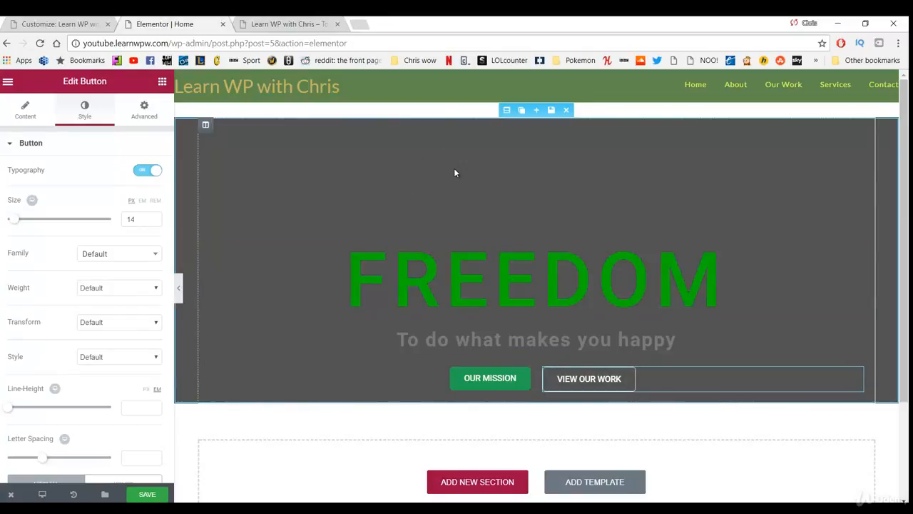
- Insert greenmountian21312.jpg from the media library as the hero section's background image
click(506, 110)
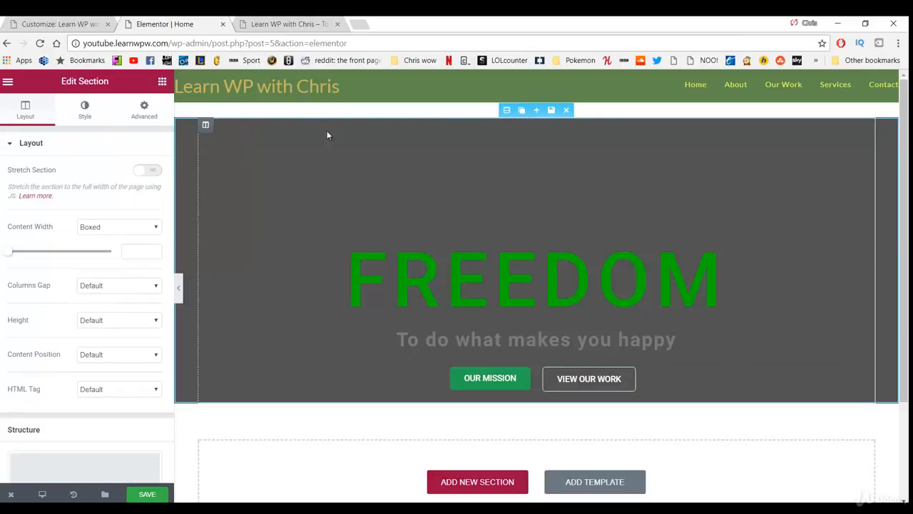
click(89, 115)
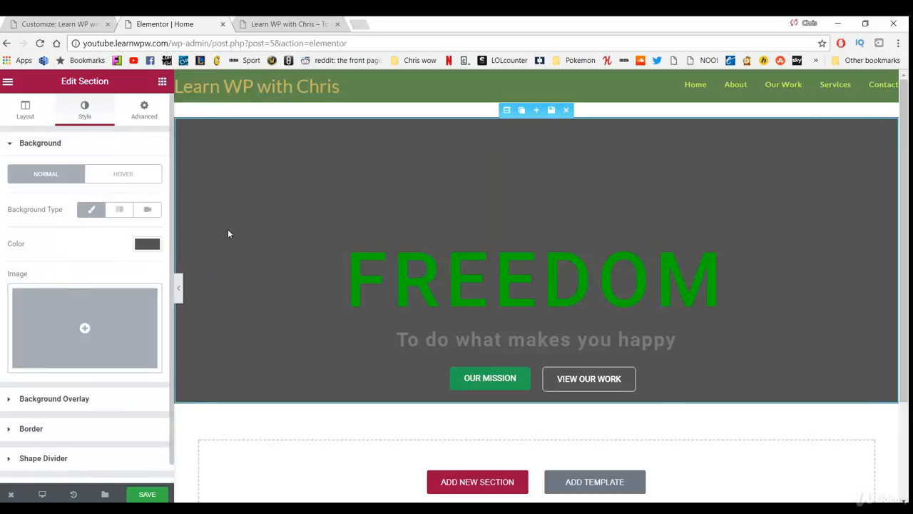
click(128, 333)
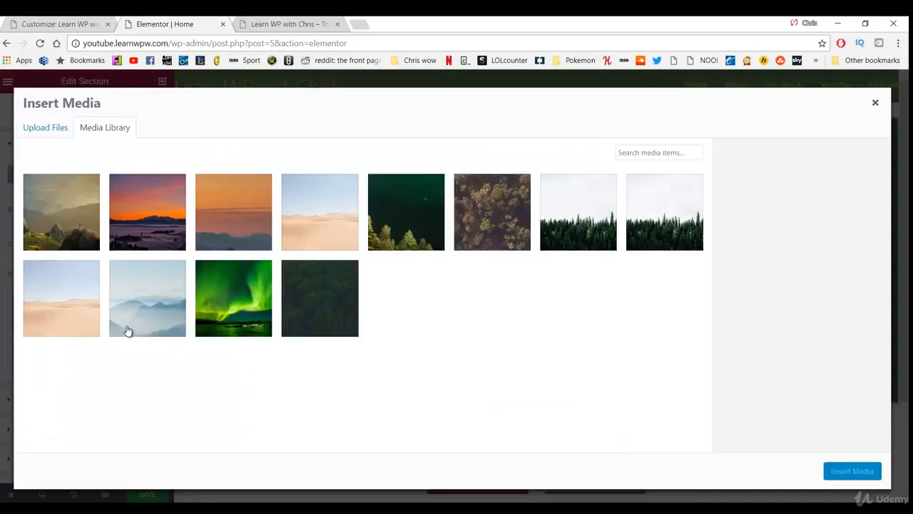
click(45, 129)
click(100, 128)
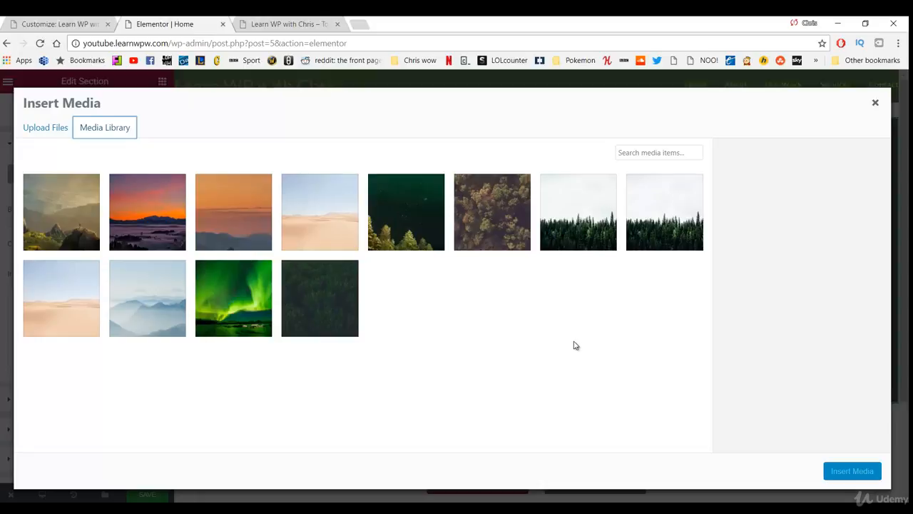
click(72, 207)
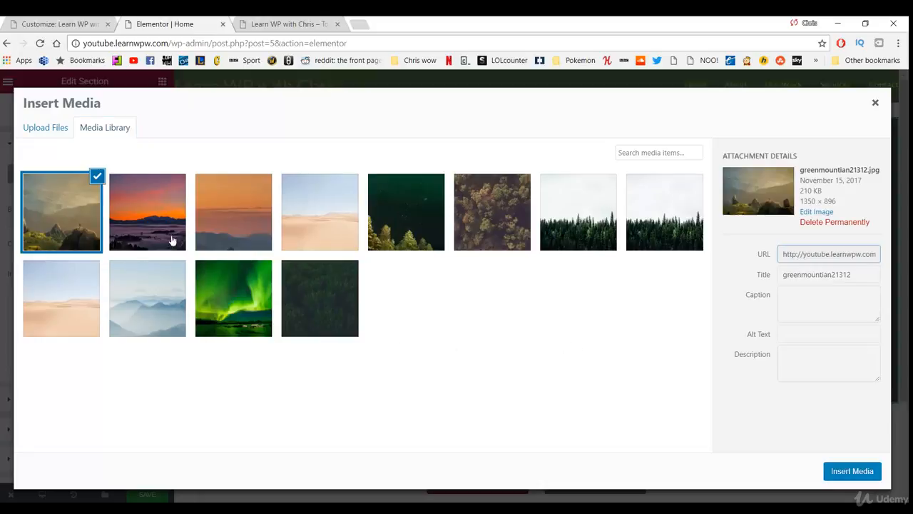
click(852, 472)
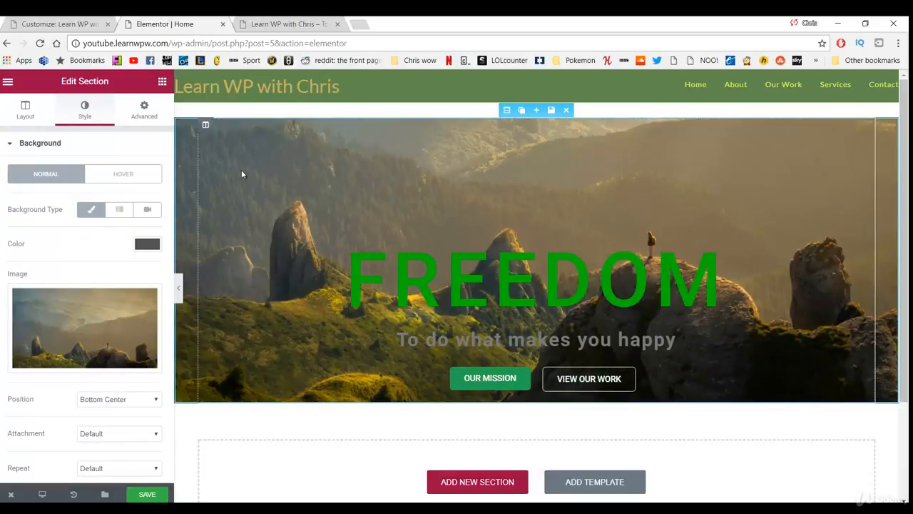
- Try the Default position and Default size for the hero's background image, and return the size to Cover
scroll(57, 239, down, 4)
click(111, 252)
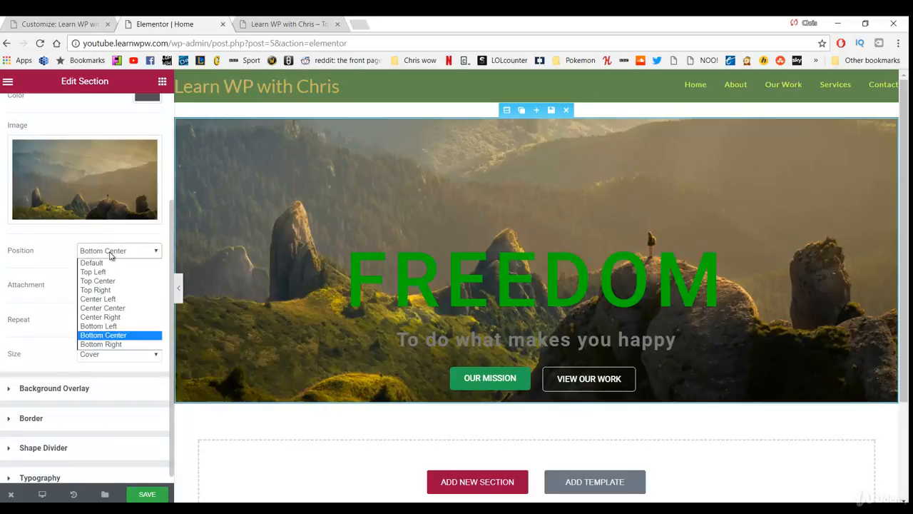
click(100, 263)
click(125, 355)
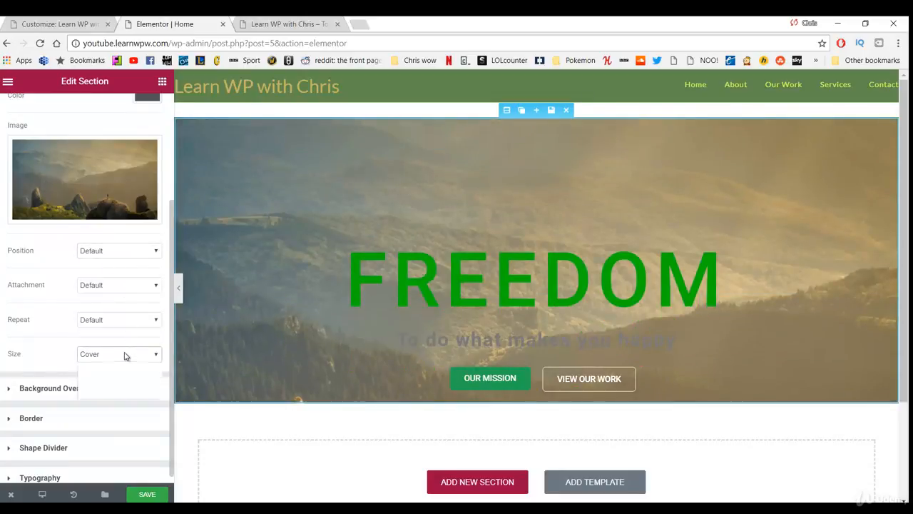
click(116, 365)
click(127, 252)
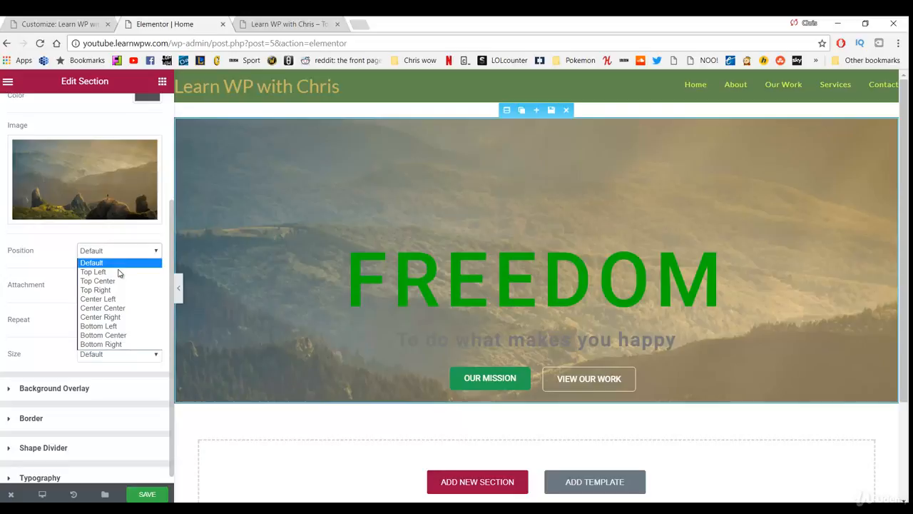
click(114, 262)
click(119, 350)
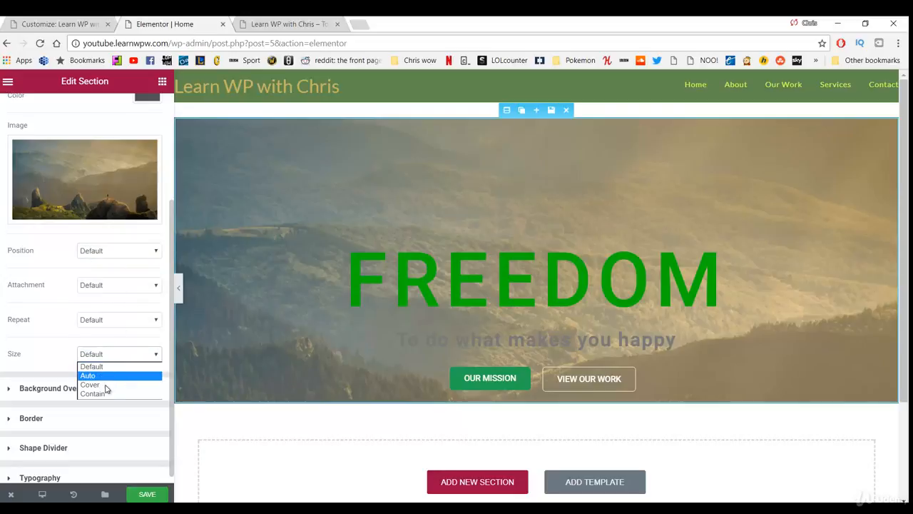
click(105, 386)
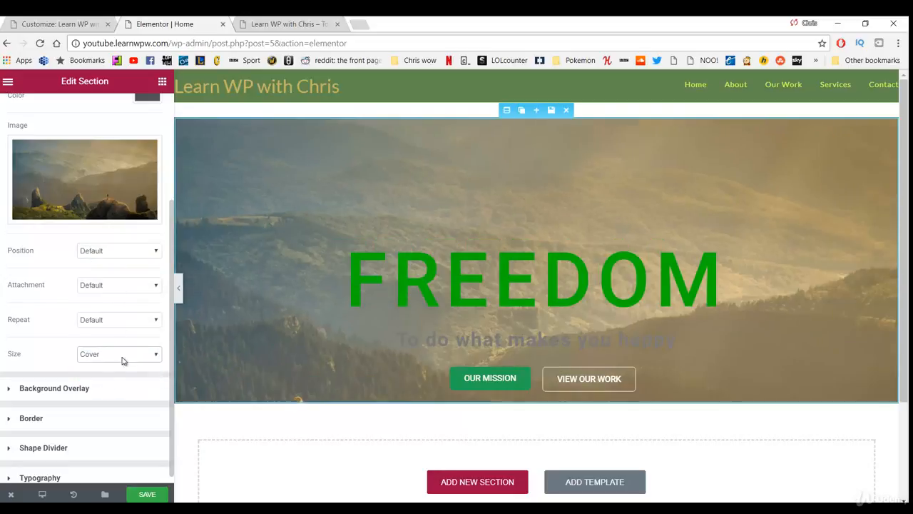
- Compare the Center Center and Bottom Center positions for the hero's background image and settle on Center Center
scroll(278, 213, down, 1)
scroll(278, 214, up, 1)
click(129, 254)
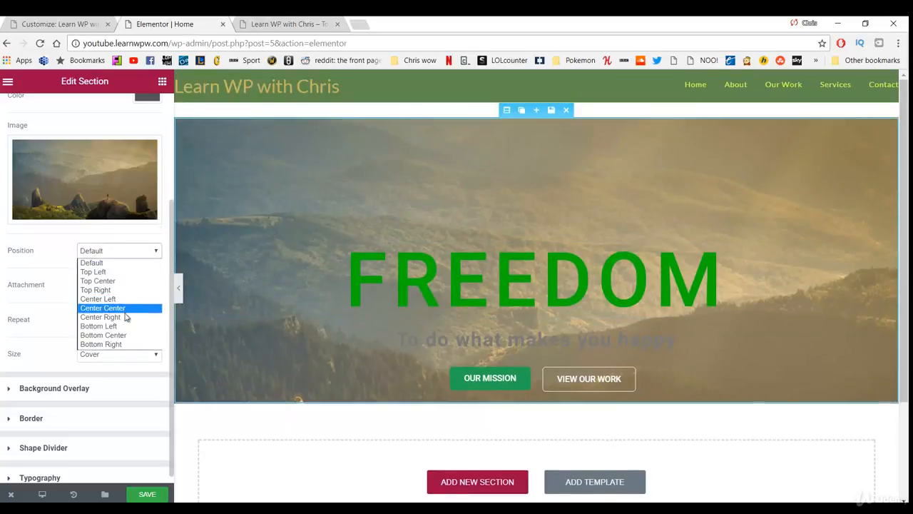
click(125, 310)
click(152, 260)
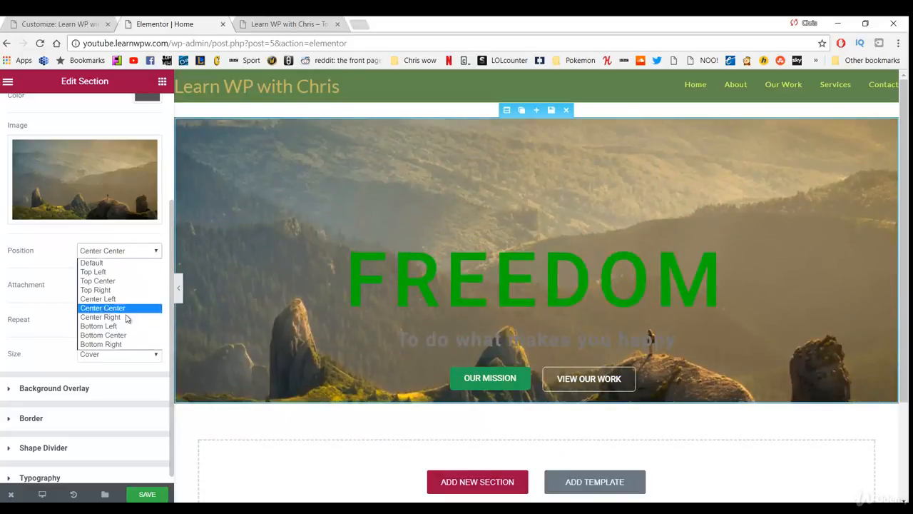
click(130, 335)
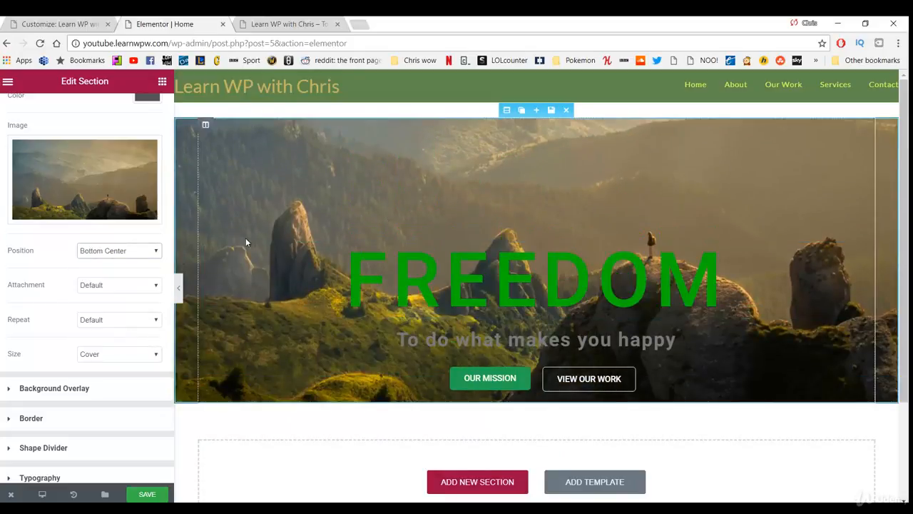
click(134, 260)
click(124, 309)
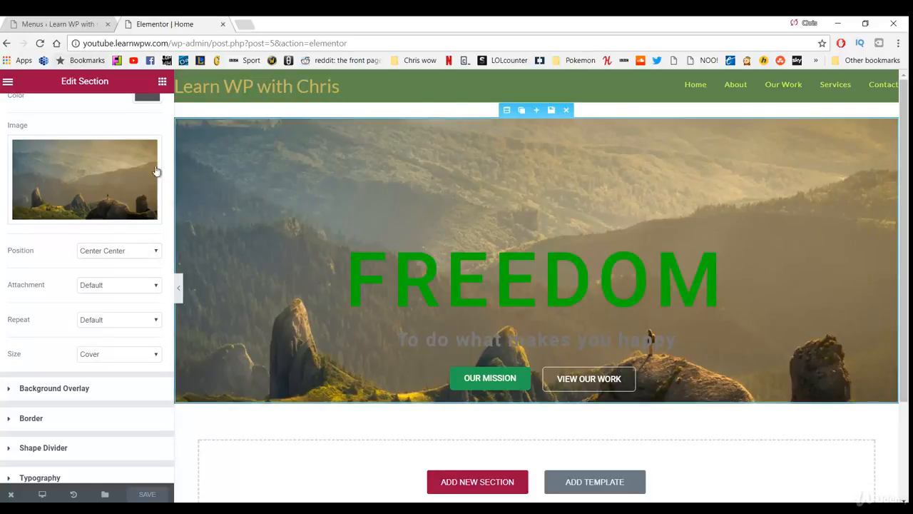
- Switch to the WordPress Menus page and visit the live site to view the Home page
click(46, 21)
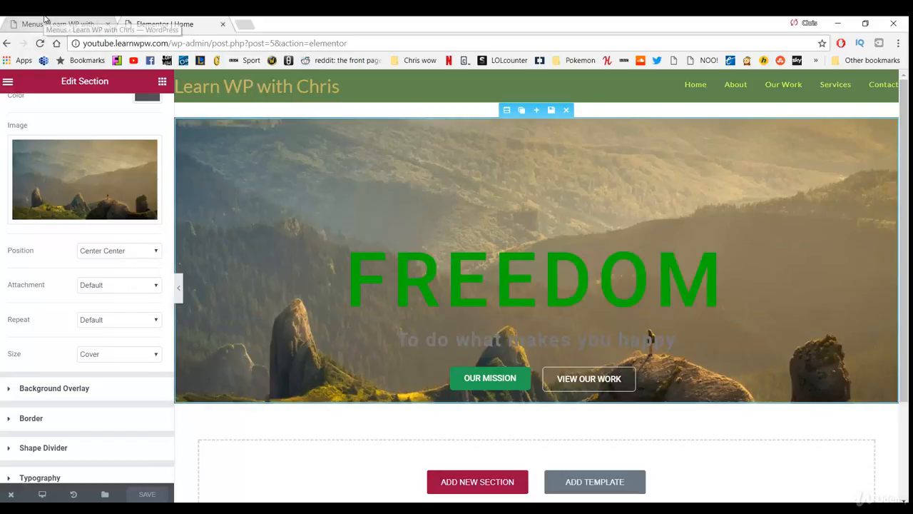
mouse_move(69, 80)
click(58, 99)
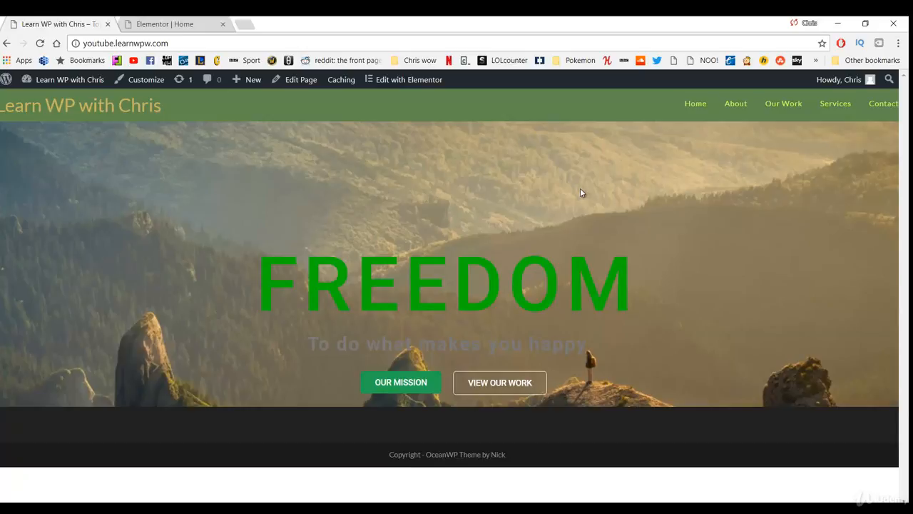
- Search Google in a new browser tab for "website colour schemes" and open the Coolors.co generator site
click(244, 23)
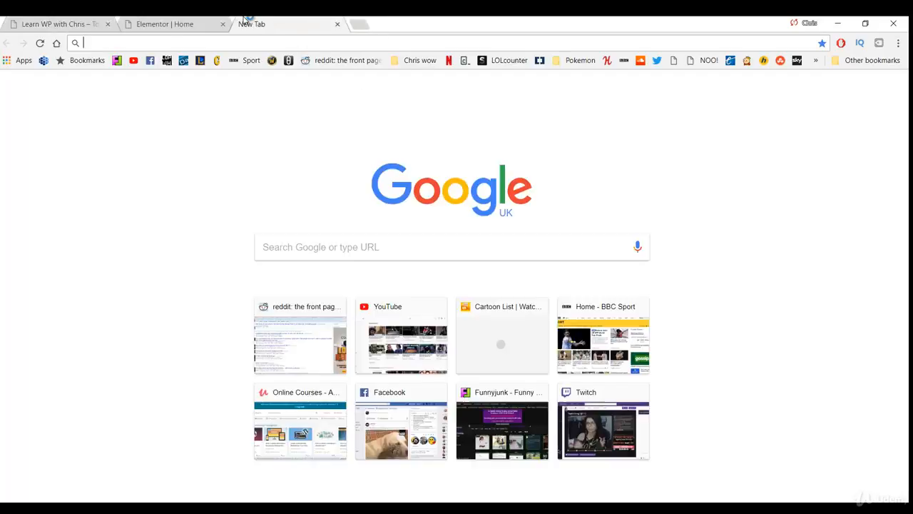
text(website colour schemes)
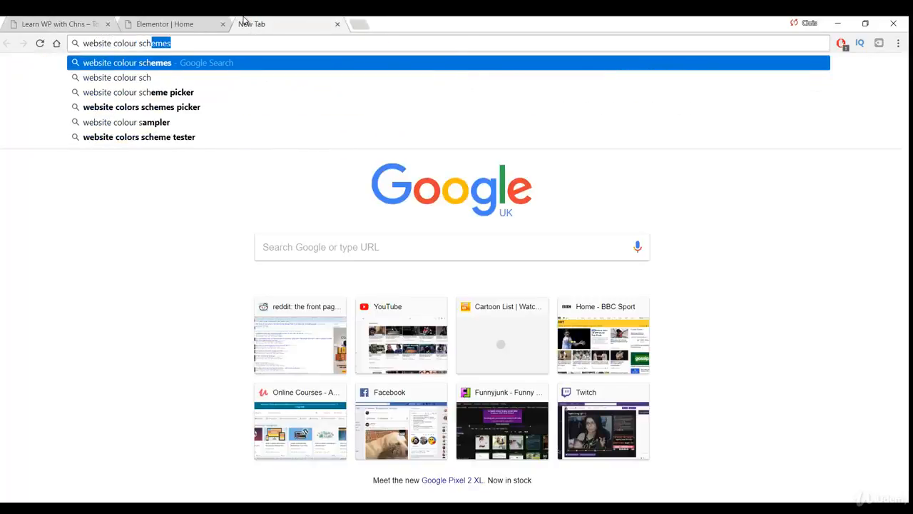
key(Return)
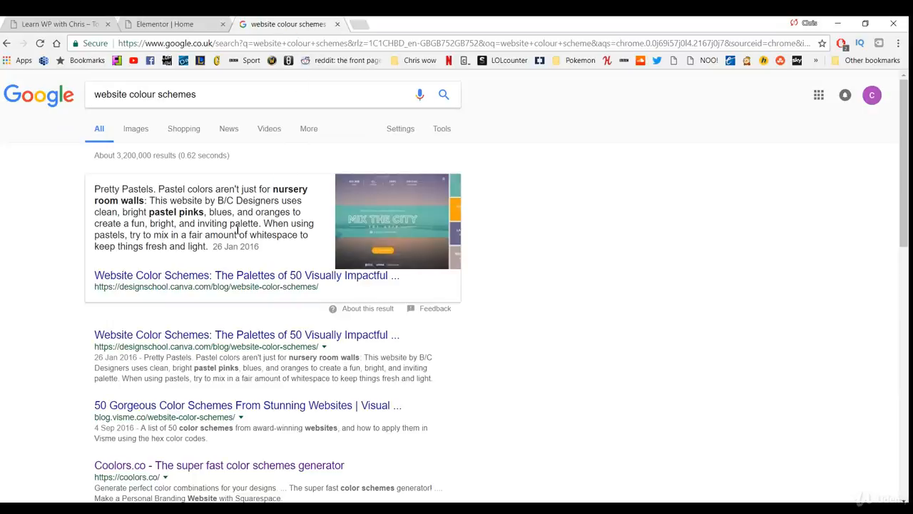
scroll(209, 332, down, 1)
click(191, 405)
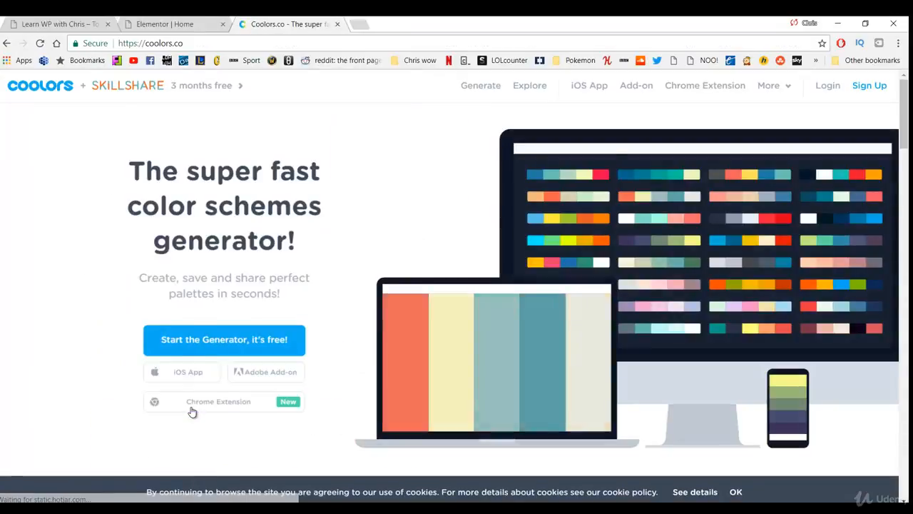
- Generate a palette of greens and dark brown in Coolors and compare it with the live Home page
click(469, 91)
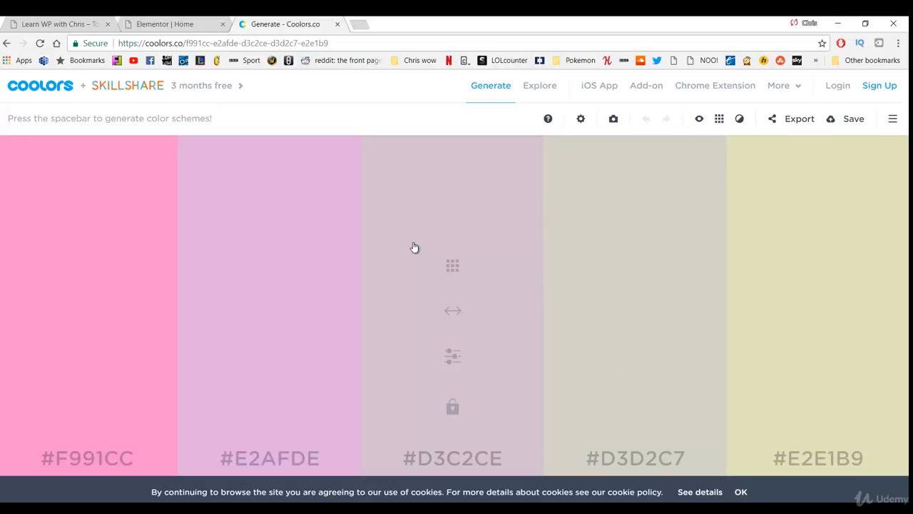
key(space)
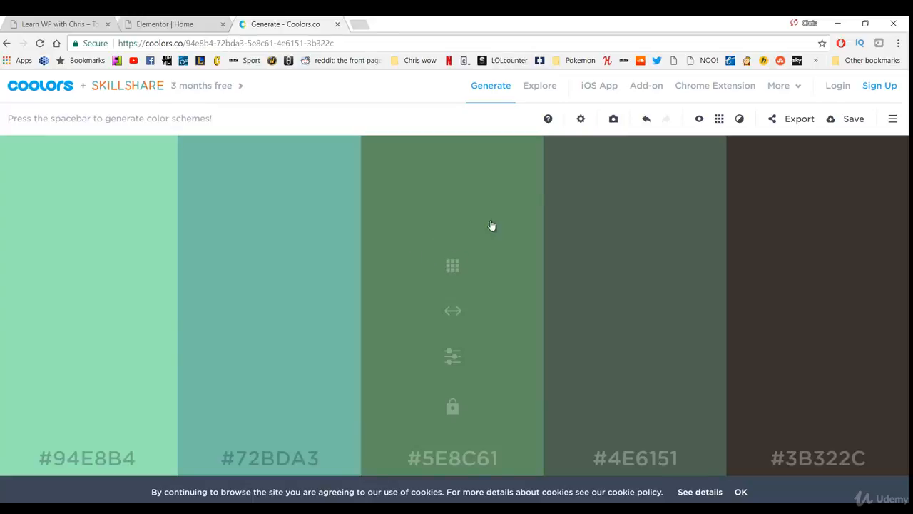
click(57, 23)
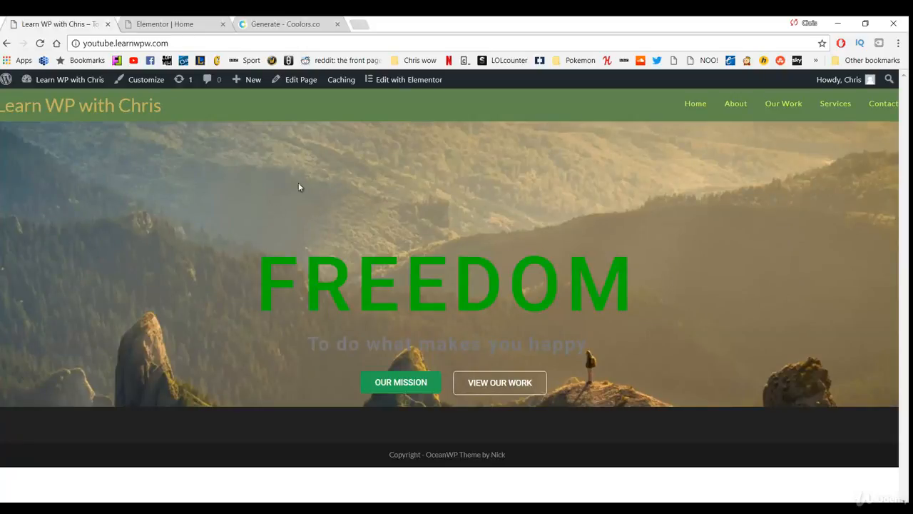
click(279, 23)
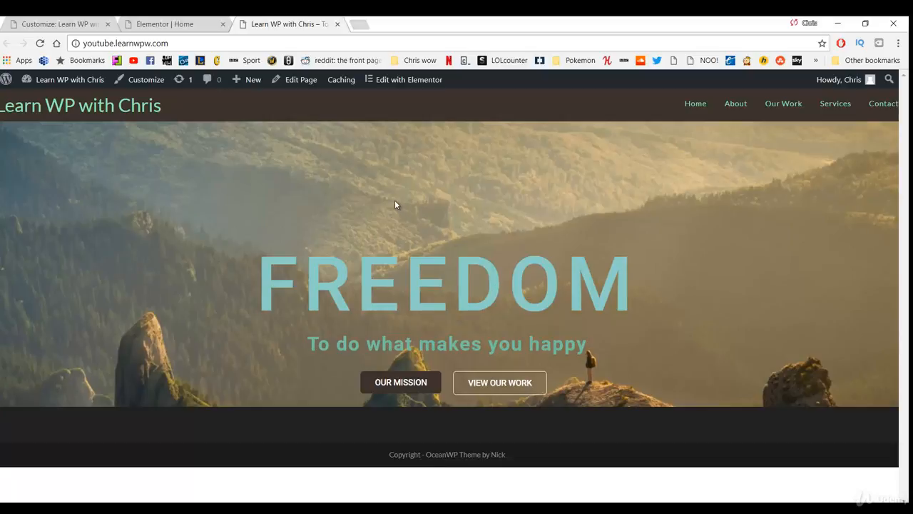
- Open the Home page for editing with Elementor and add a single-column section below the hero
click(403, 86)
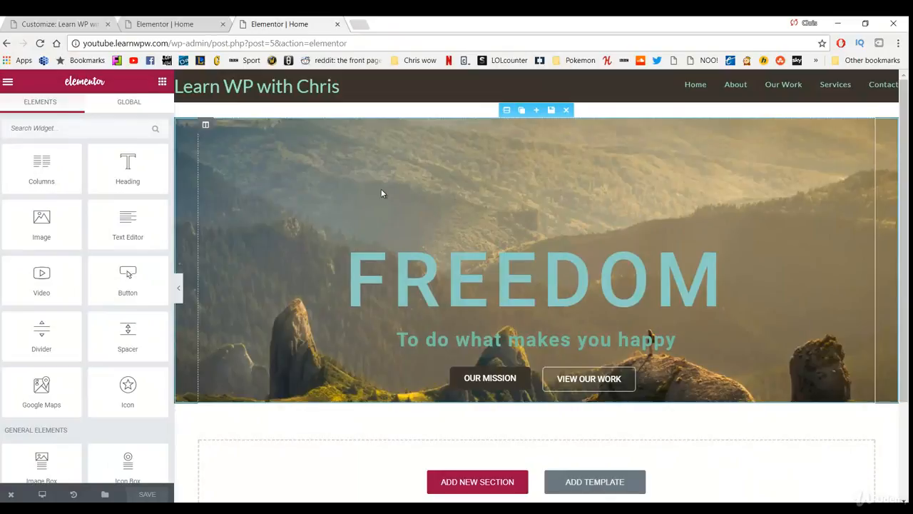
scroll(381, 195, down, 1)
click(464, 424)
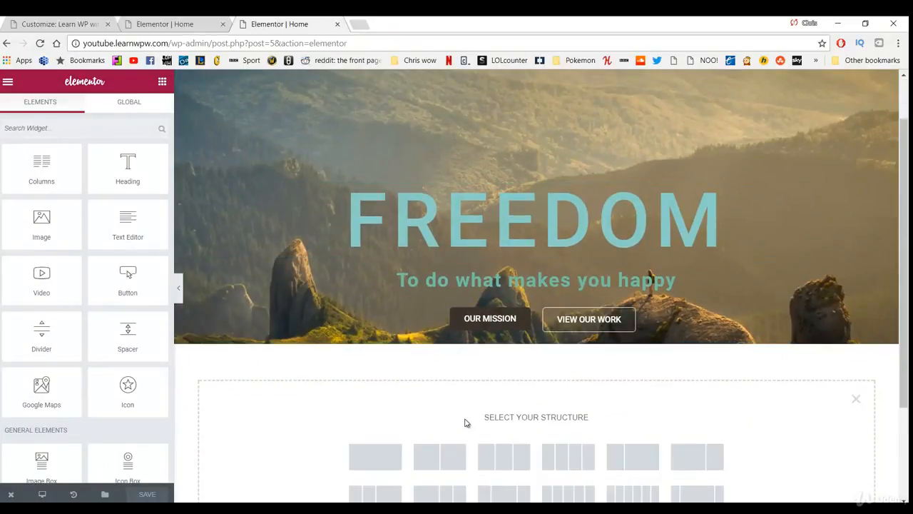
scroll(391, 352, down, 2)
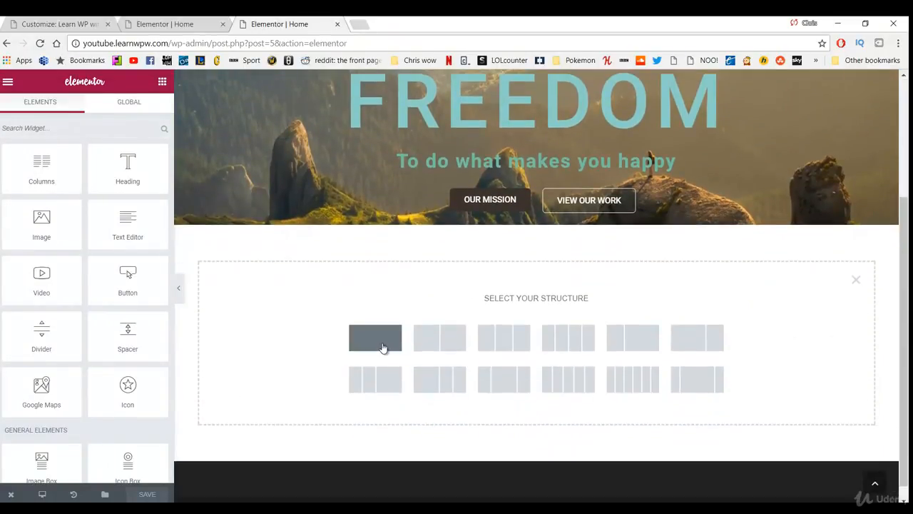
click(381, 338)
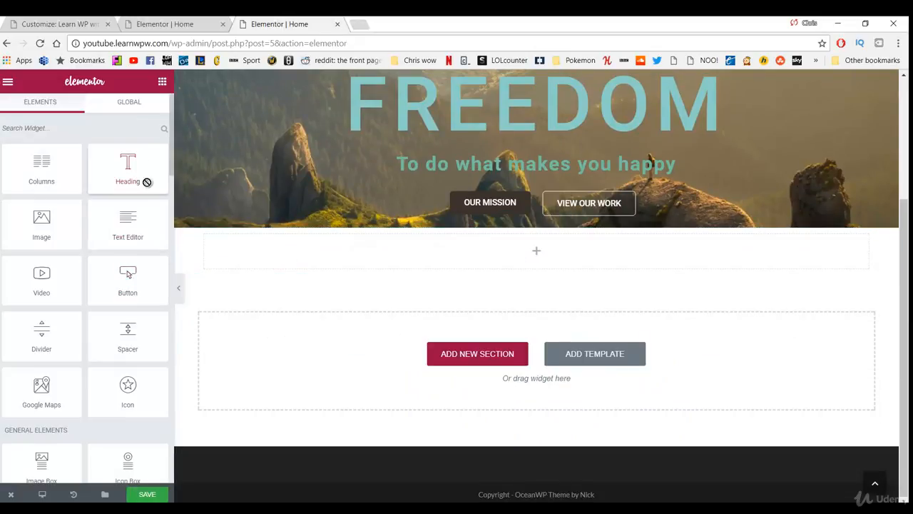
- Add a Heading widget to the empty section below the hero with the title "To make the world a better place"
drag(146, 178, 451, 255)
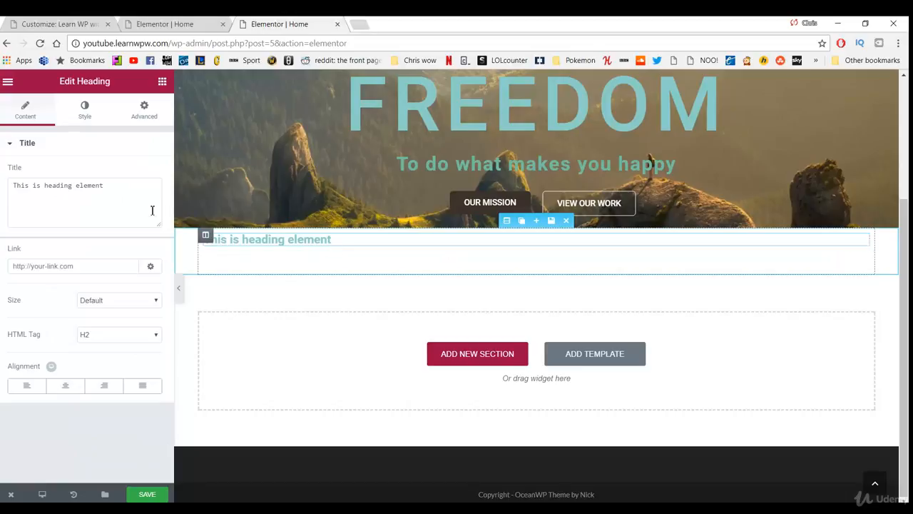
click(120, 198)
drag(121, 198, 2, 193)
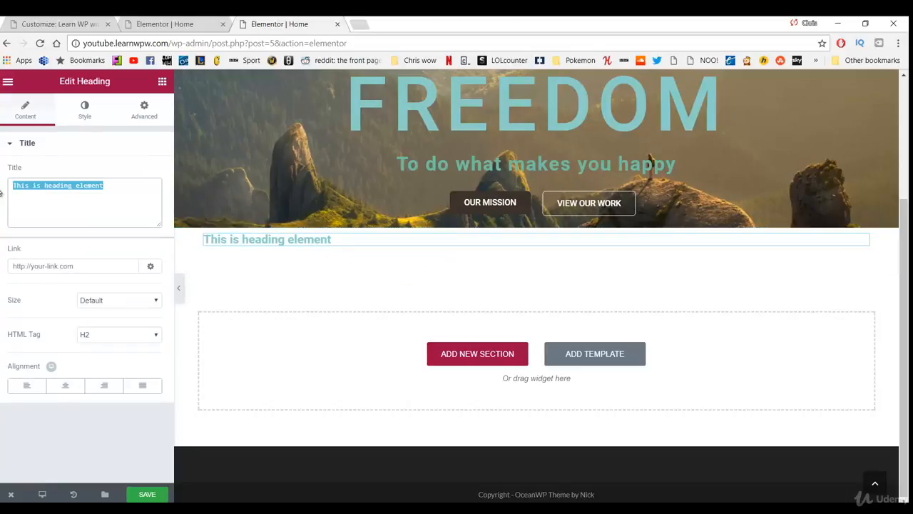
text(T)
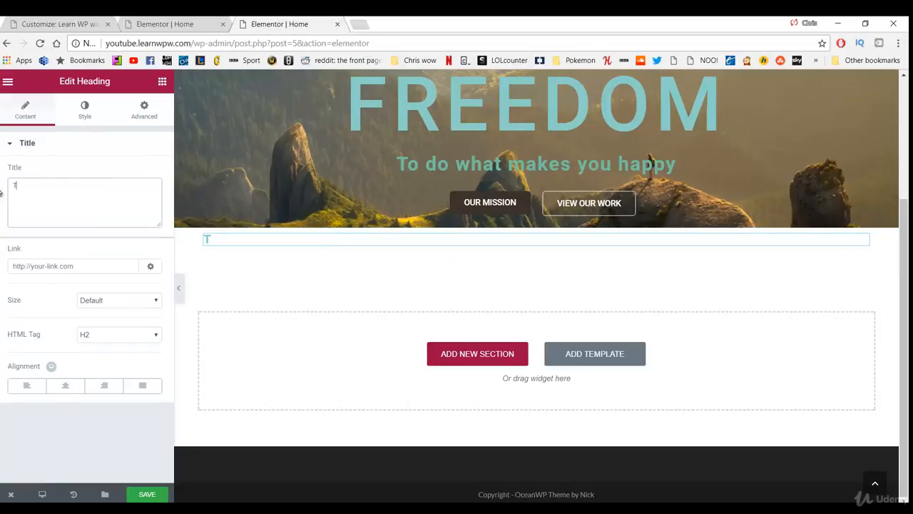
text(o make the wo)
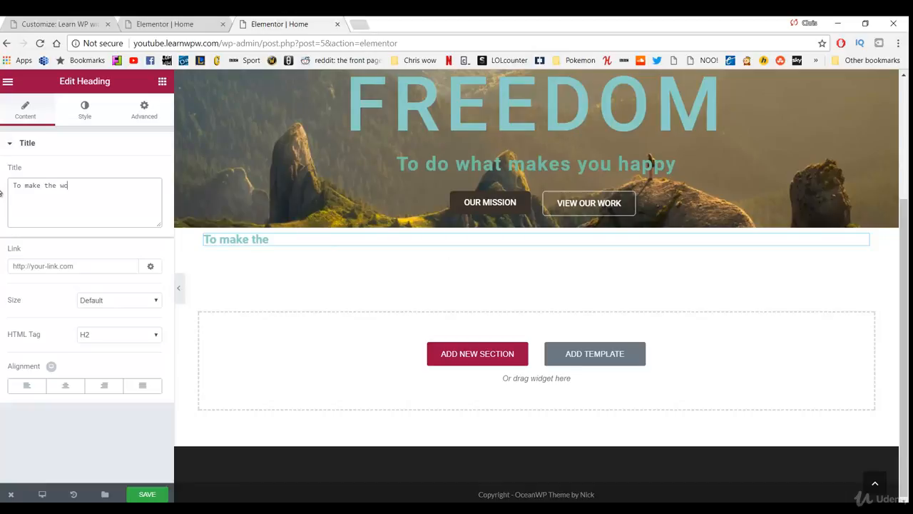
text(rld a better place)
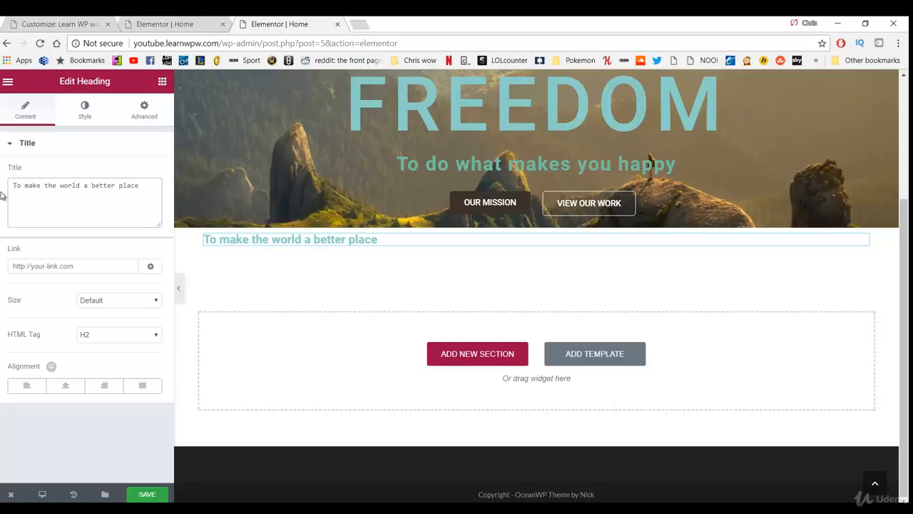
- Center the new heading and set its size to Large
click(65, 386)
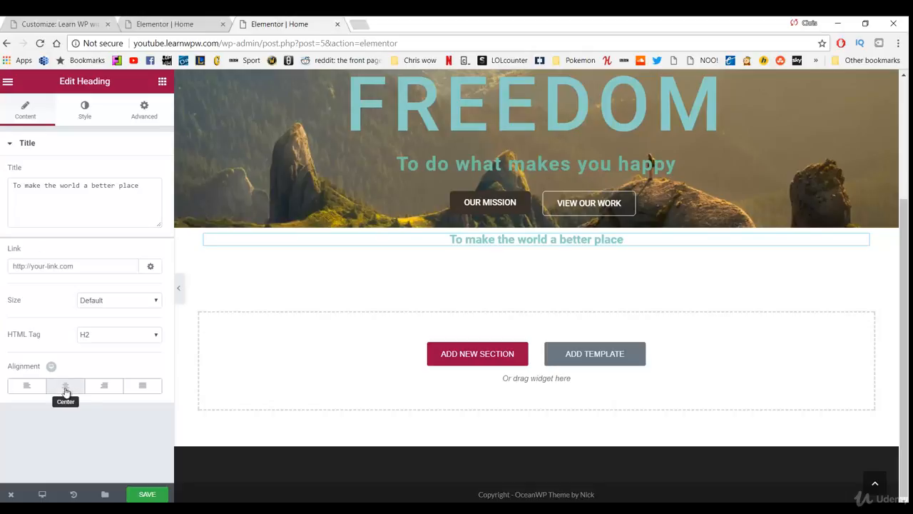
click(95, 306)
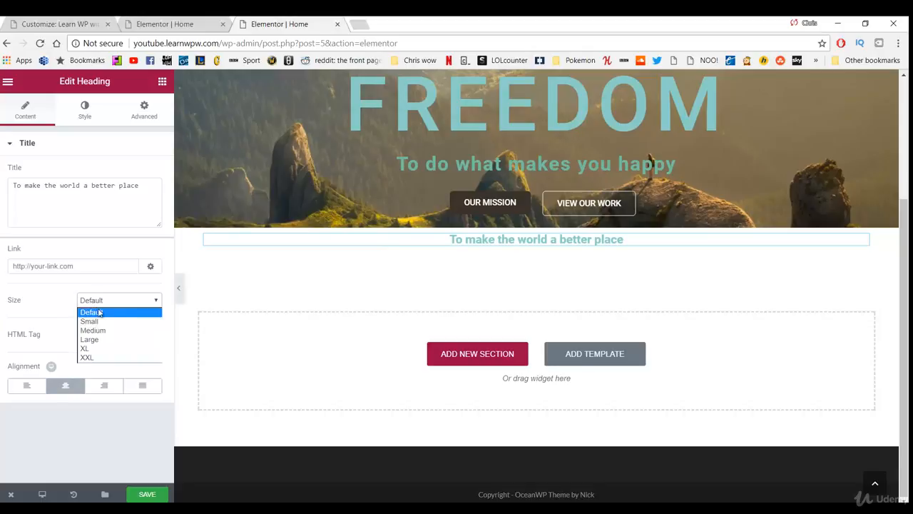
click(95, 330)
click(104, 301)
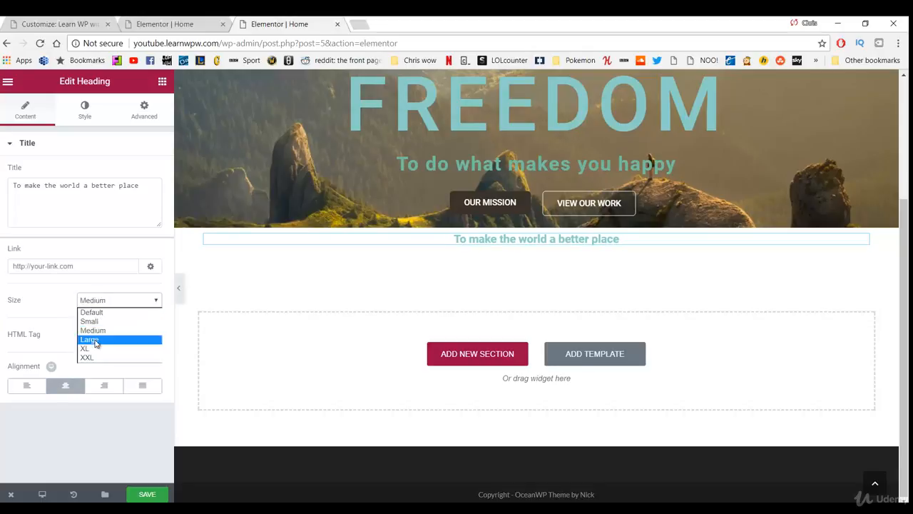
click(96, 341)
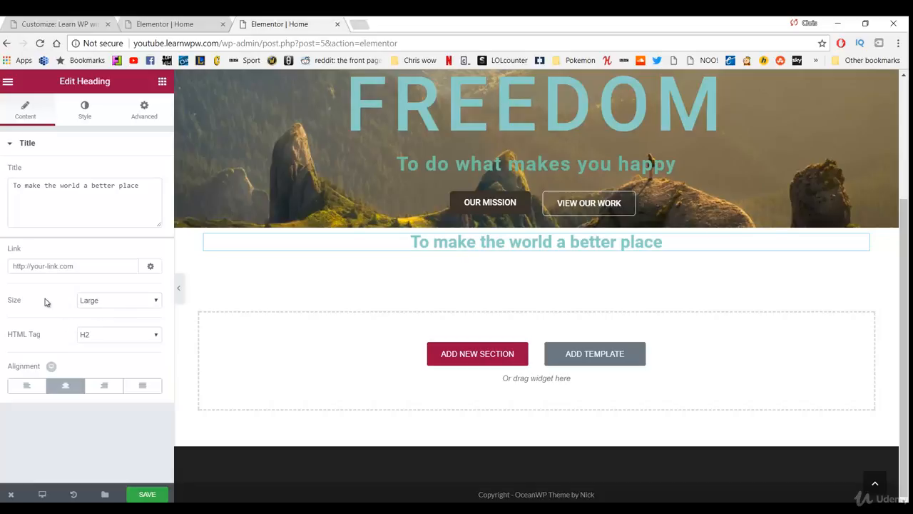
- Set the text color of the "To make the world a better place" heading to #4e6151
click(85, 118)
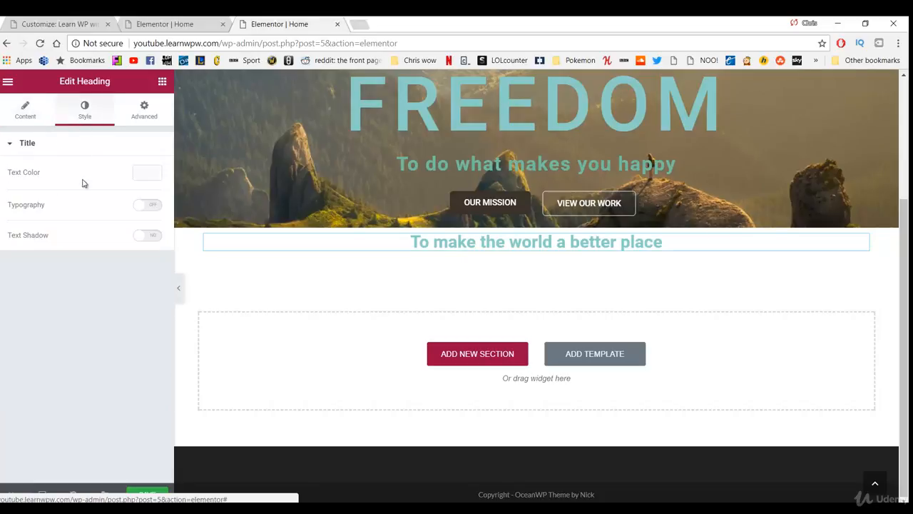
click(148, 173)
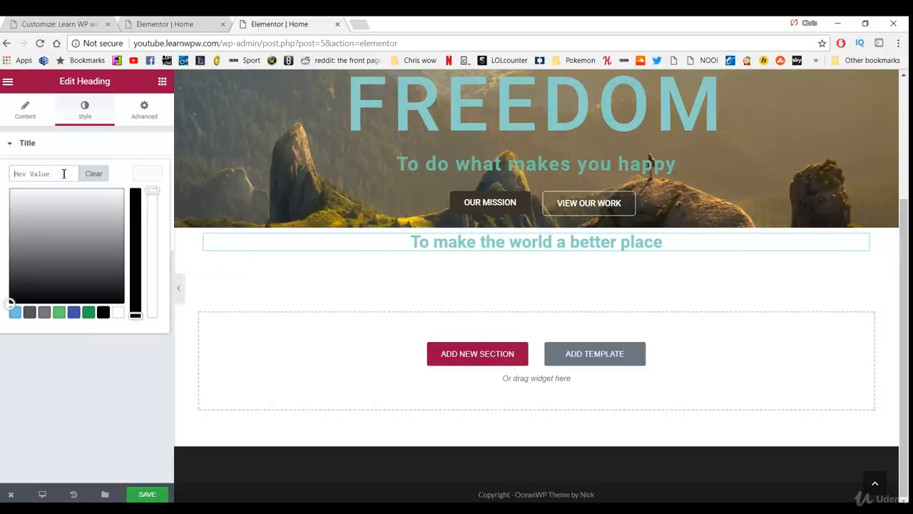
text(#4e6151)
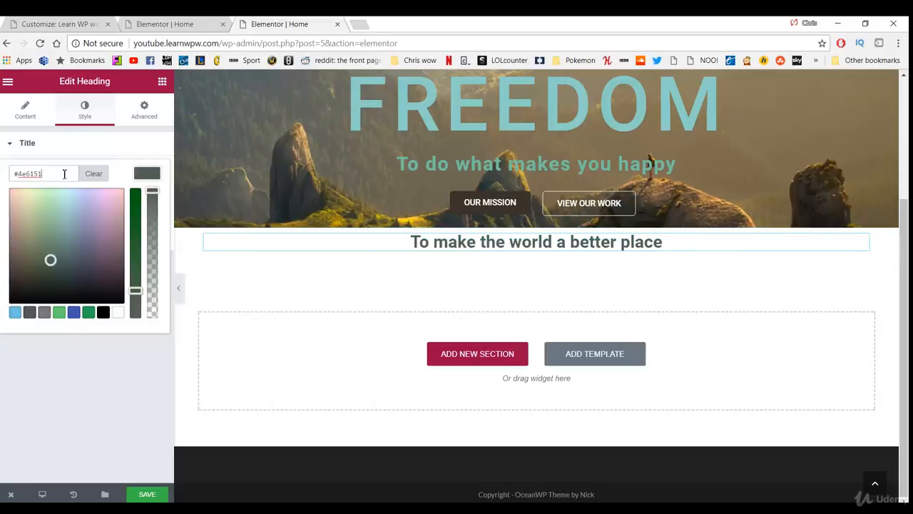
click(120, 364)
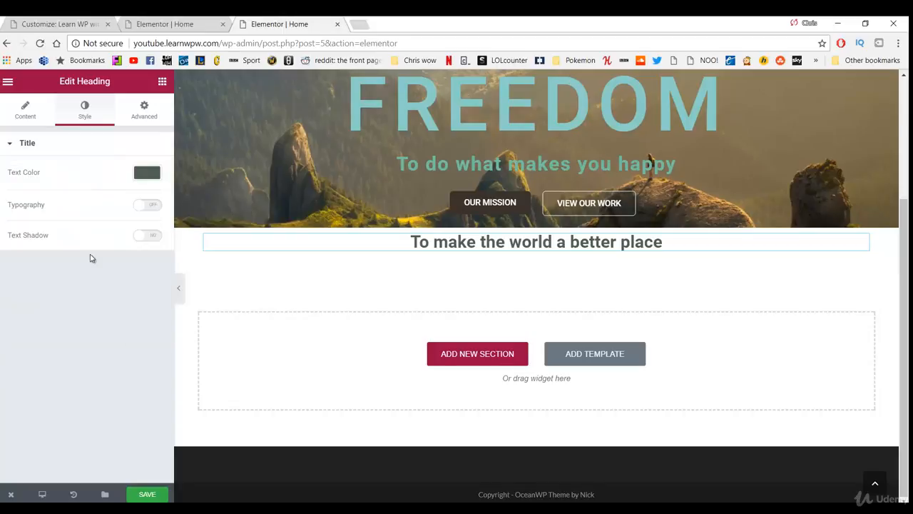
- Unlink the heading's margin values and set its top and bottom margins to 50 px
click(143, 109)
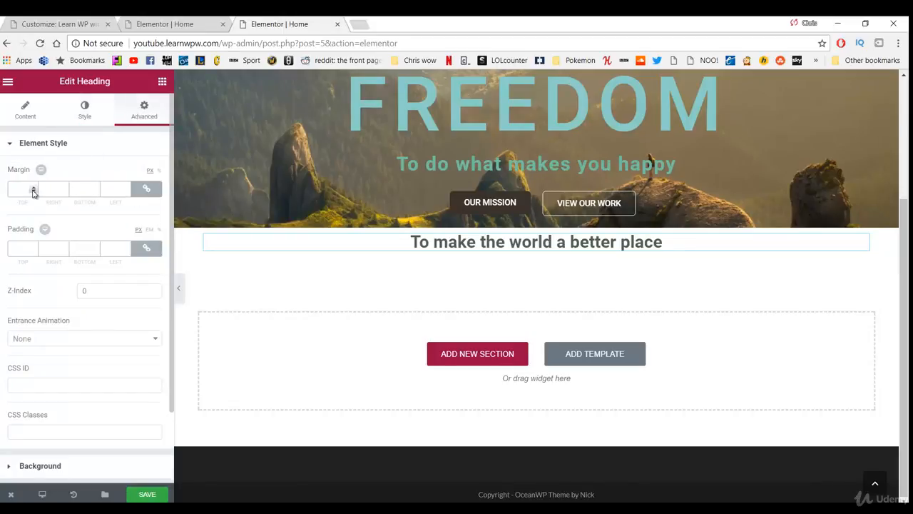
click(146, 190)
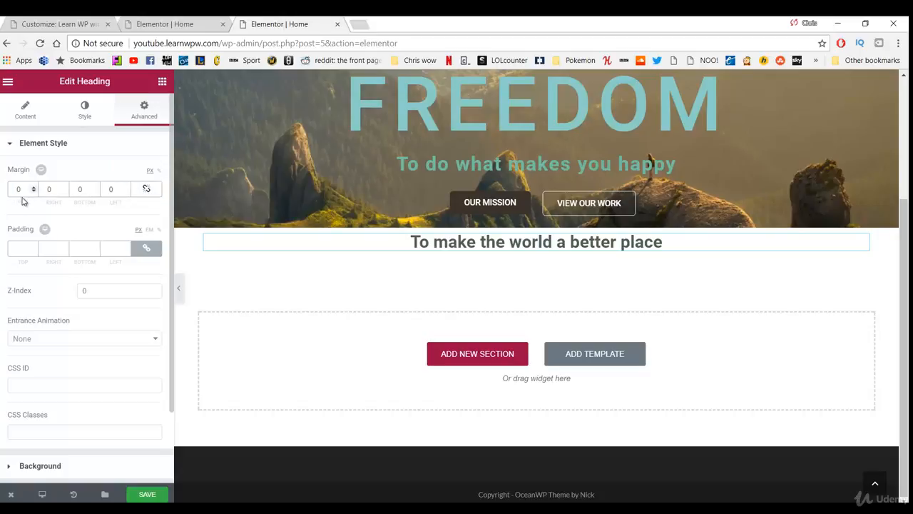
text(50)
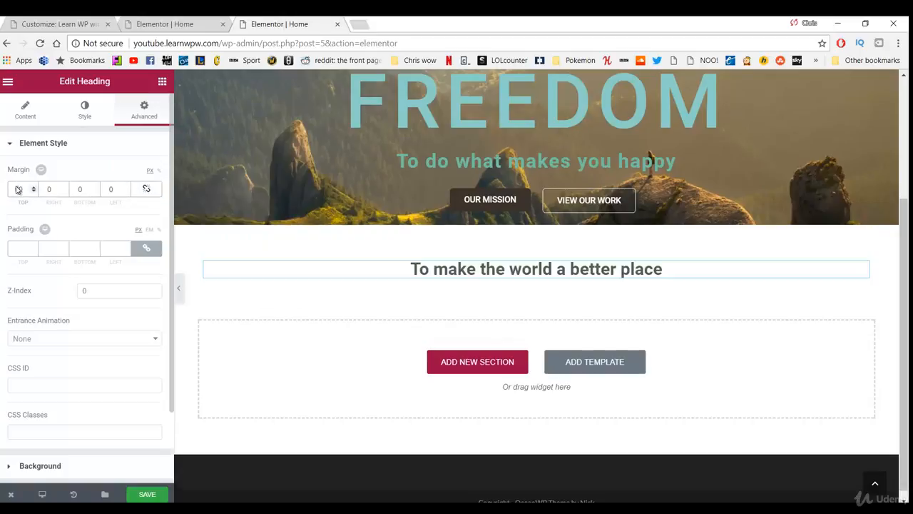
click(78, 189)
text(50)
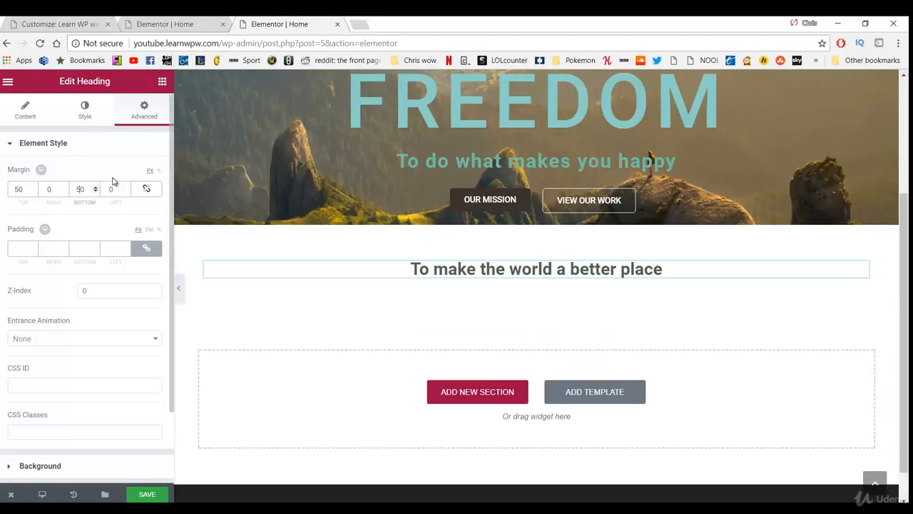
- Turn on custom typography for the "To make the world a better place" heading
click(78, 106)
click(142, 206)
scroll(119, 234, down, 1)
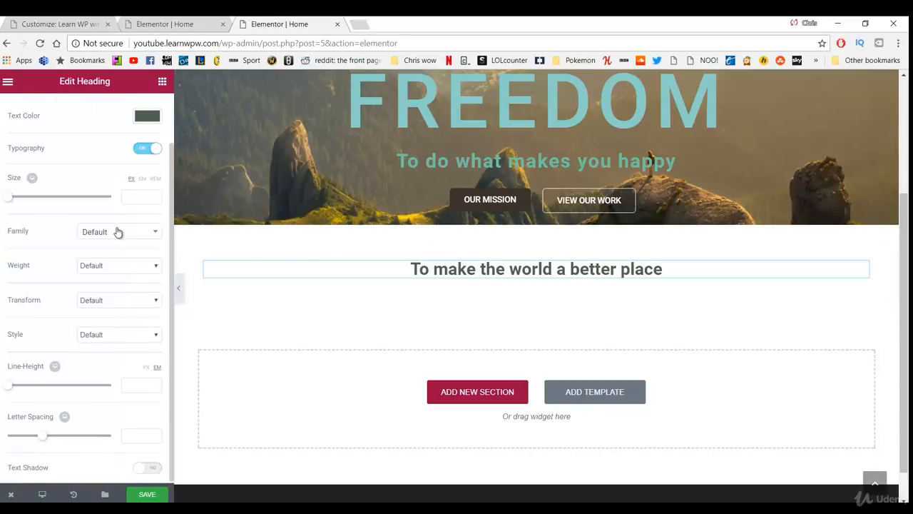
click(119, 240)
click(120, 240)
click(120, 237)
scroll(125, 307, down, 5)
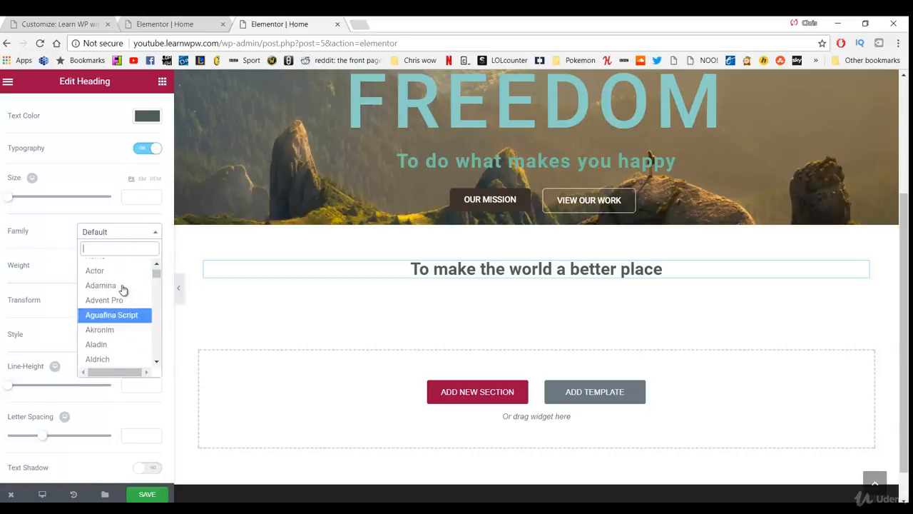
click(107, 217)
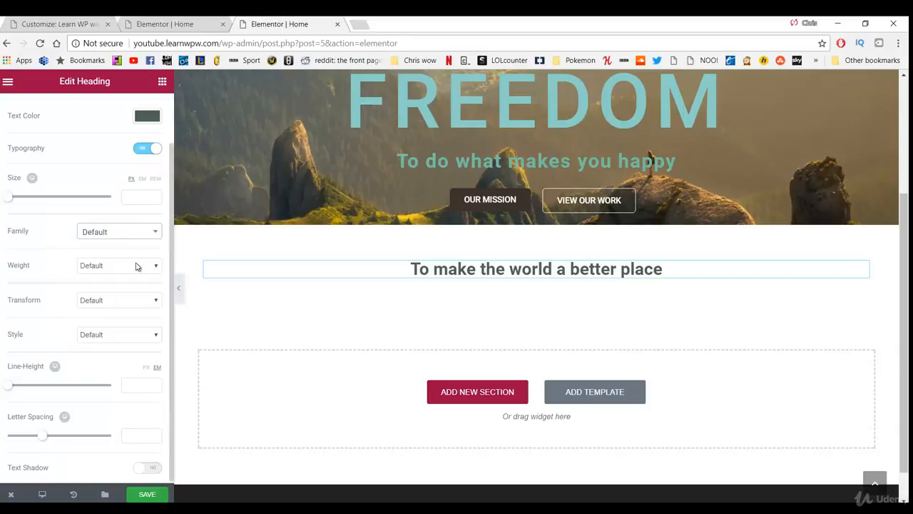
- Set the heading's font weight to 300 and save the page
scroll(132, 253, up, 2)
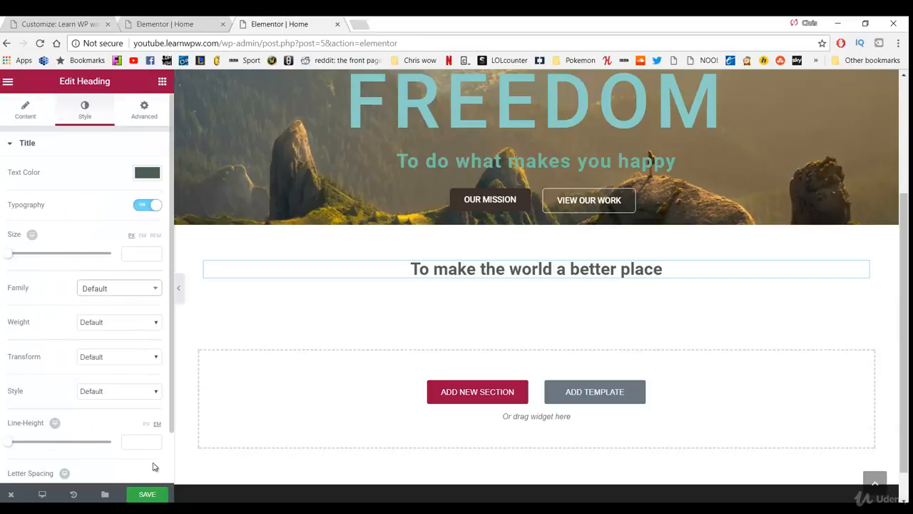
click(153, 493)
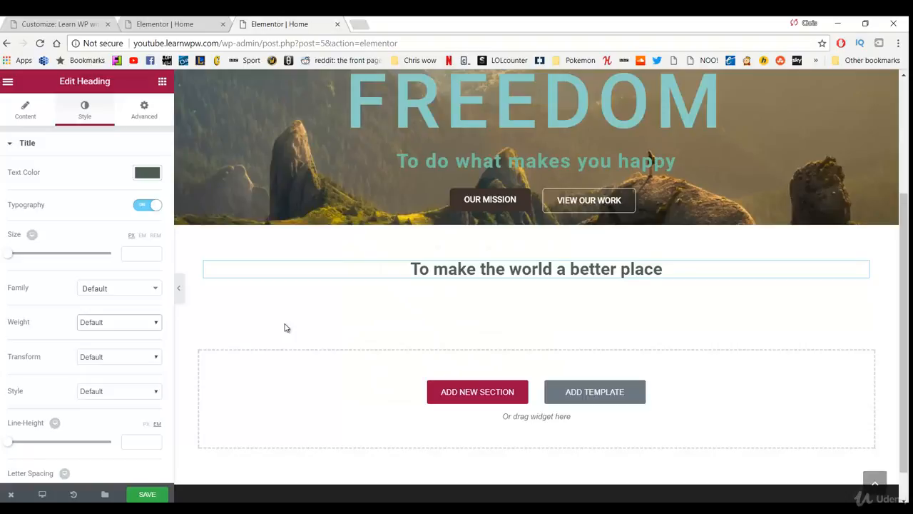
click(137, 327)
click(123, 351)
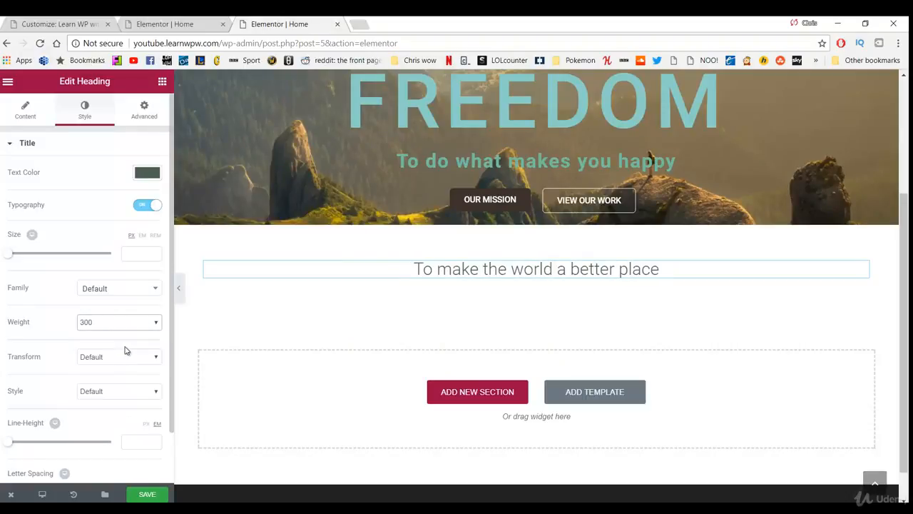
click(152, 493)
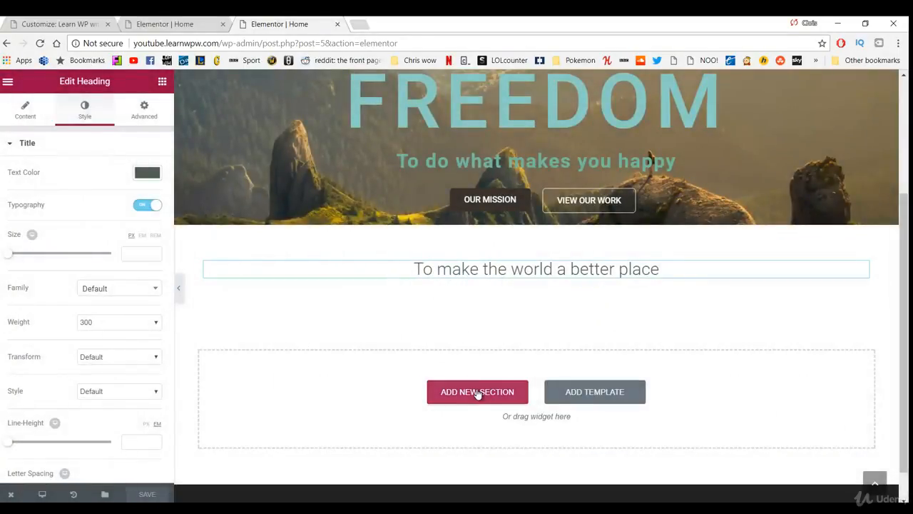
- Add a section with three equal columns below the heading and place an Image widget in its first column
click(478, 389)
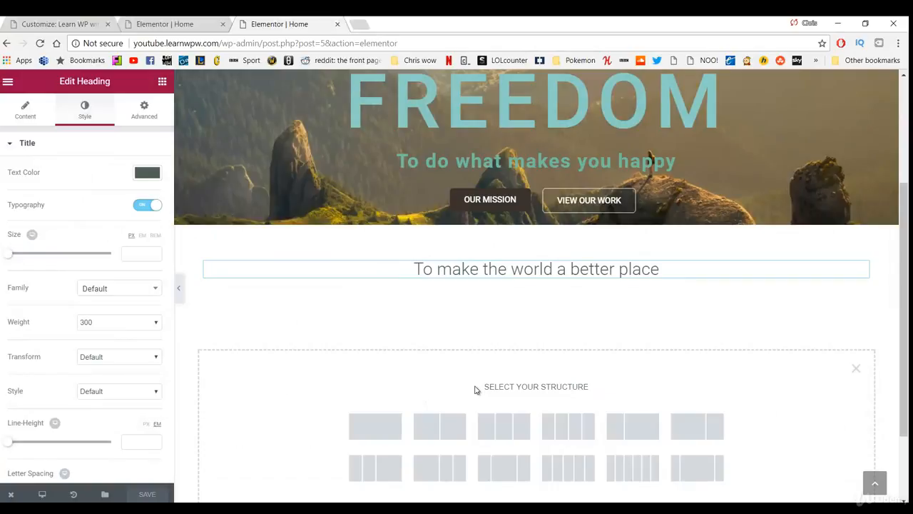
click(498, 424)
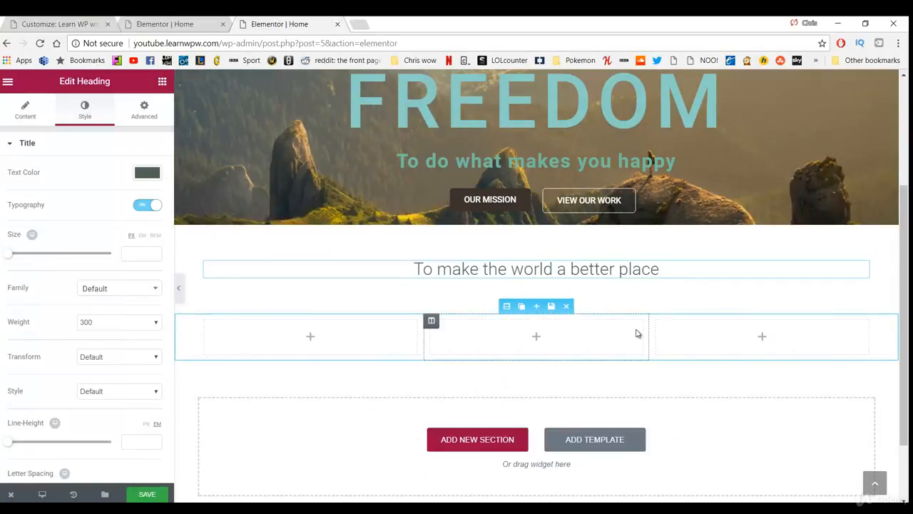
click(162, 83)
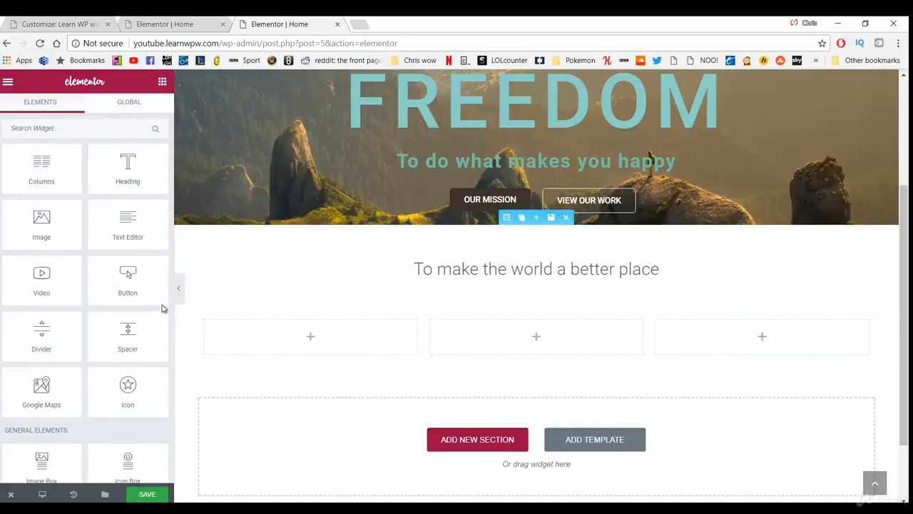
drag(54, 229, 285, 332)
scroll(603, 348, down, 2)
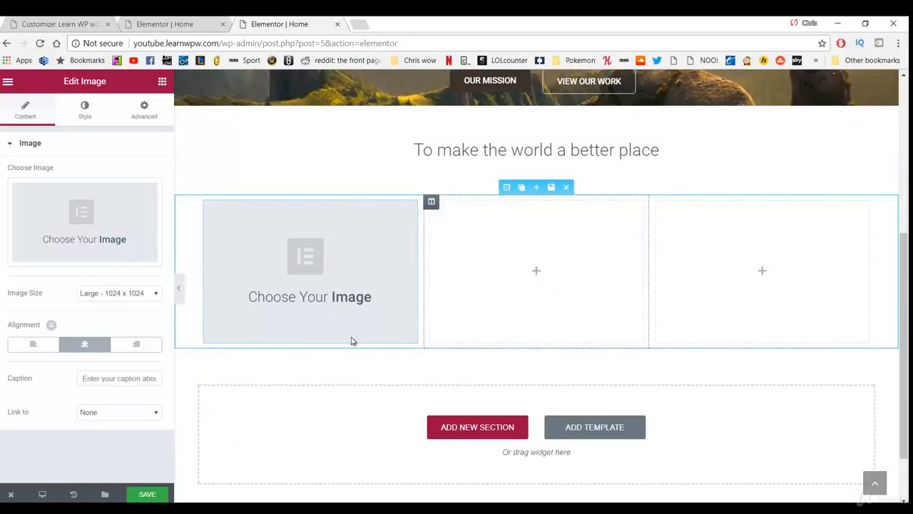
- Add a Text Editor widget beneath the image placeholder in the first column and center all of its text
click(163, 82)
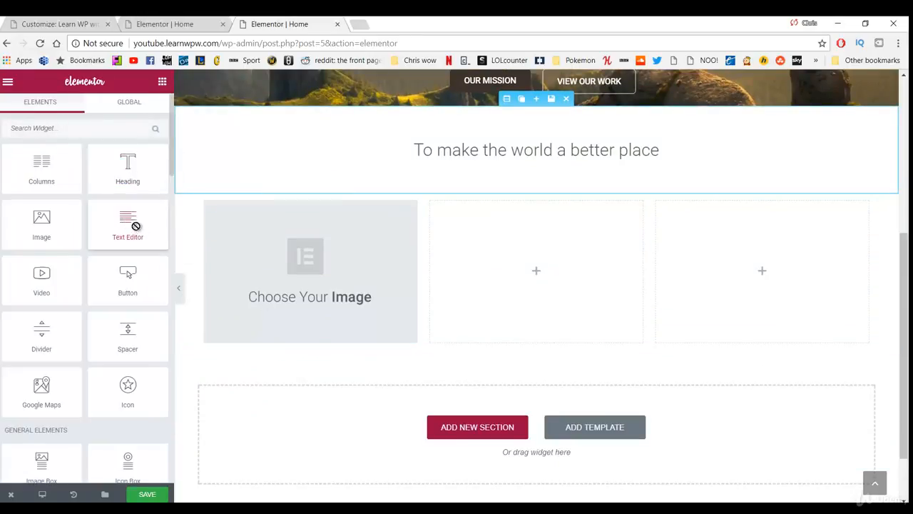
drag(133, 226, 265, 329)
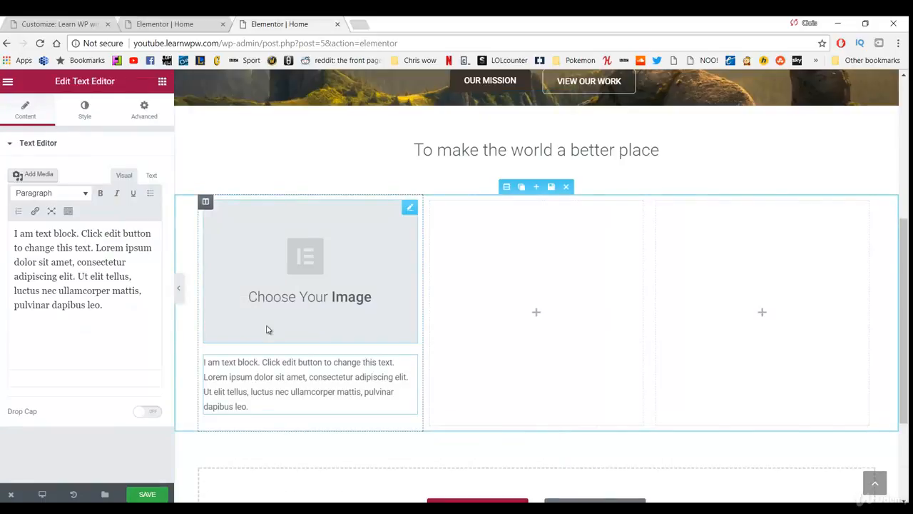
click(259, 407)
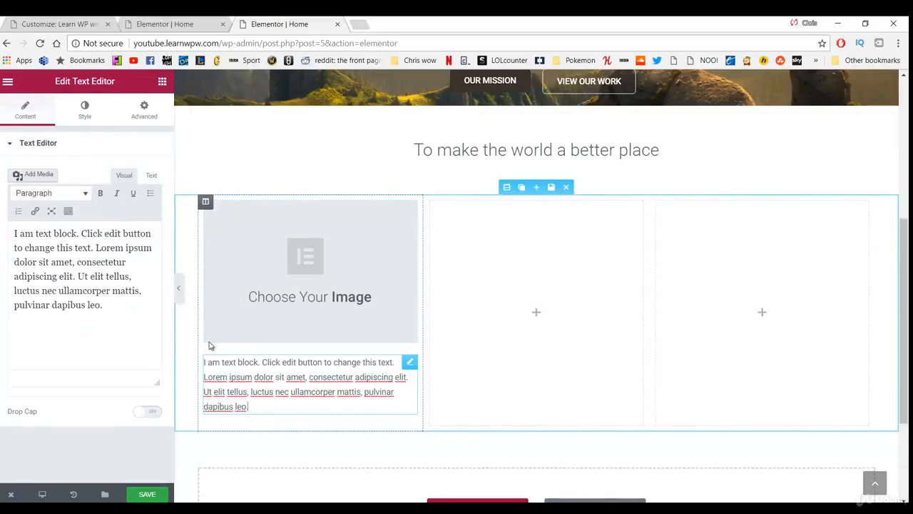
click(67, 211)
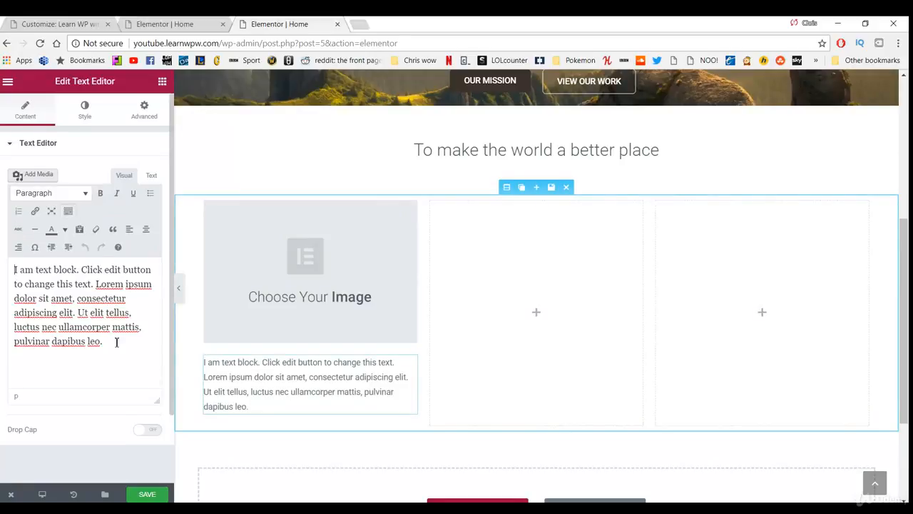
drag(96, 347, 14, 269)
click(145, 229)
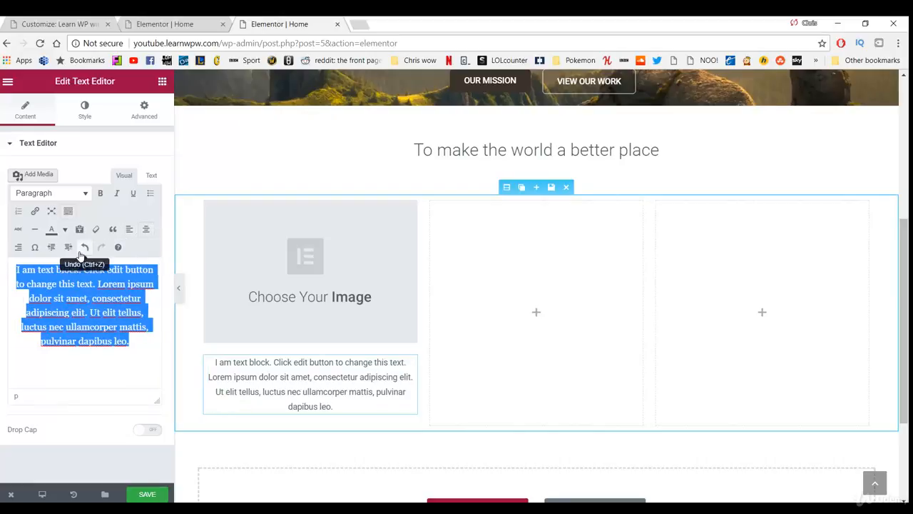
- Unlink the padding values of the first column's text block and set its right and left padding to 20 px
click(143, 110)
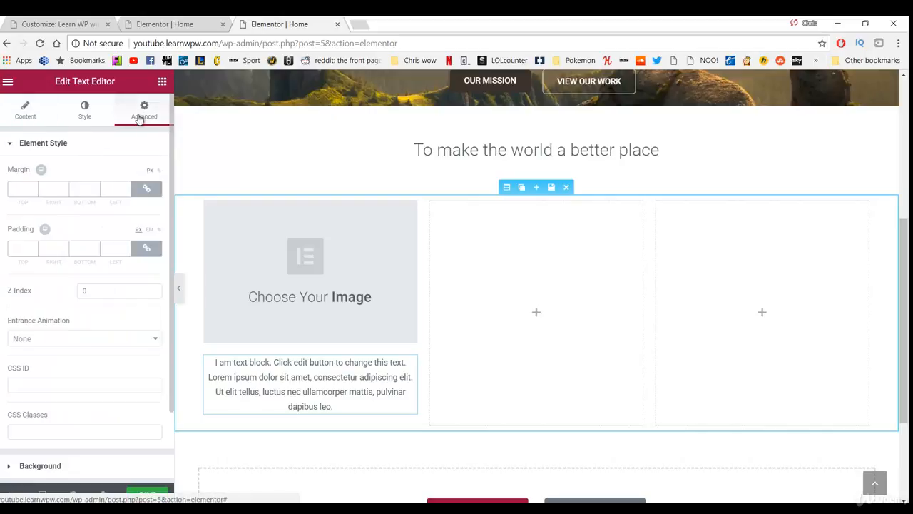
click(146, 251)
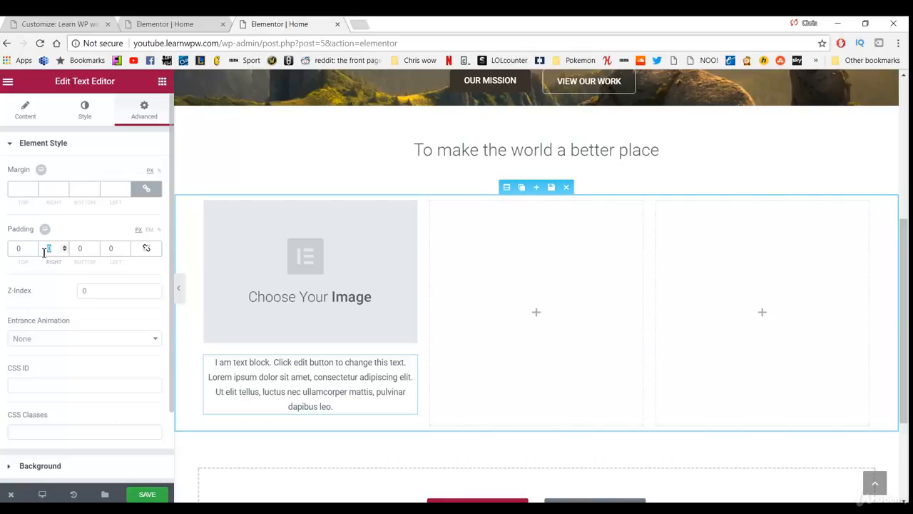
text(20)
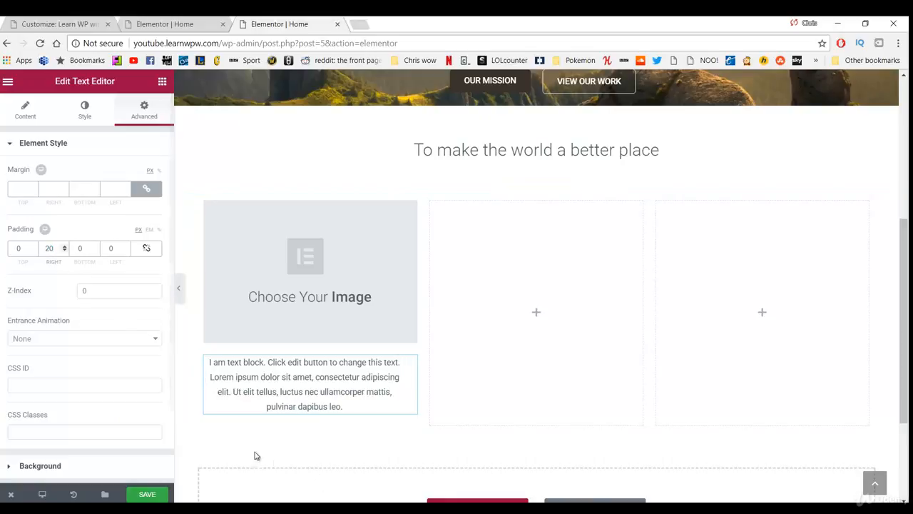
click(112, 252)
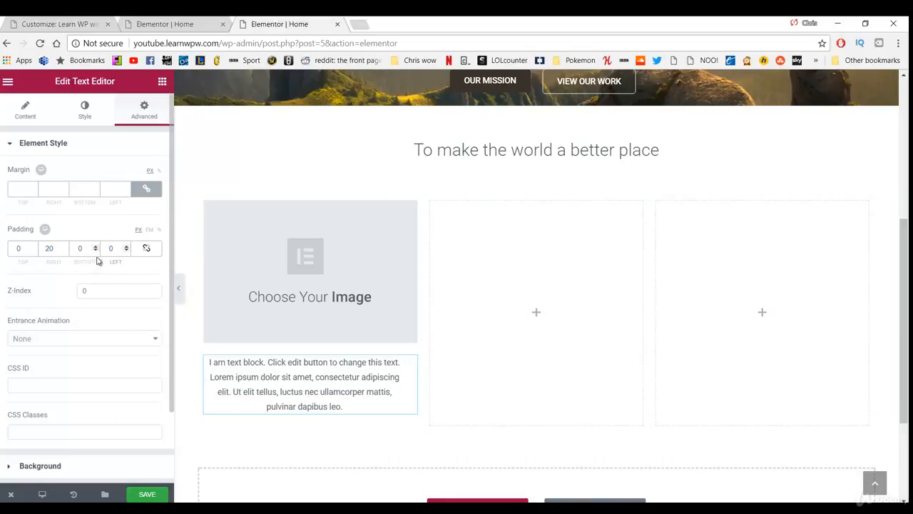
text(20)
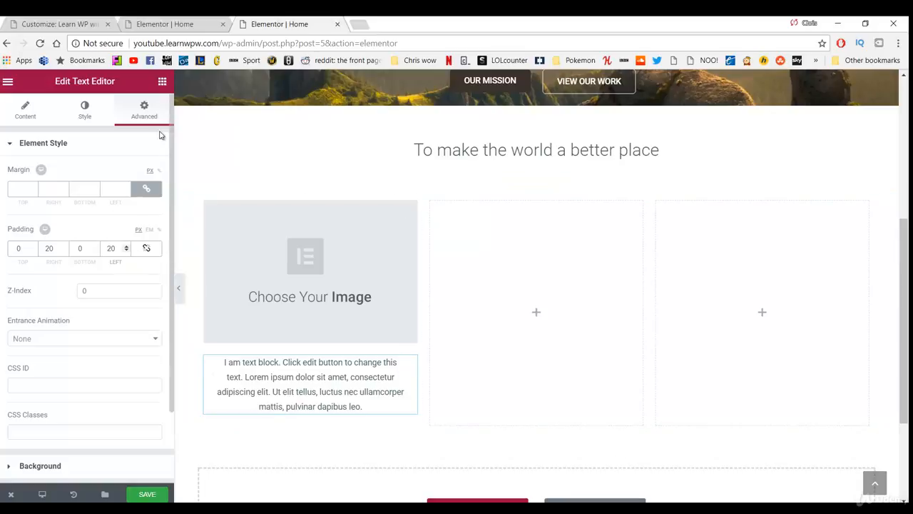
- Add a Button widget beneath the text block in the first column and center it
click(162, 82)
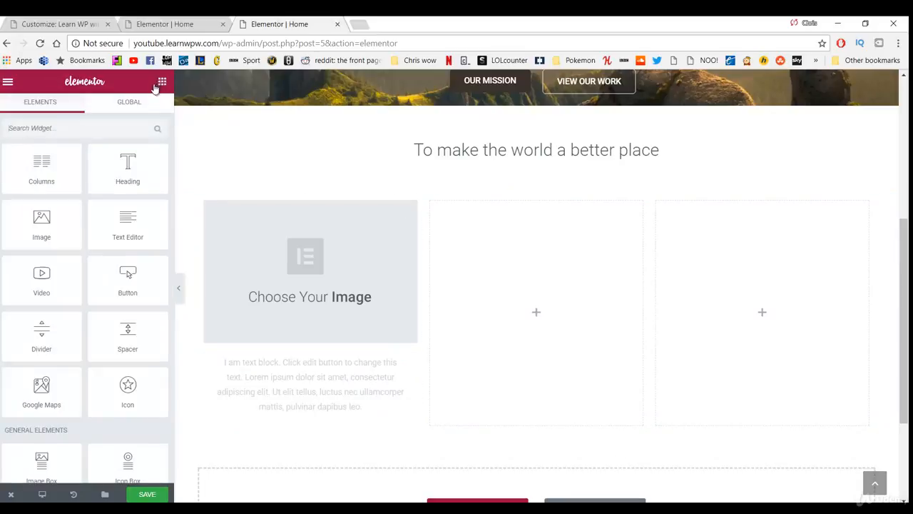
drag(126, 275, 307, 428)
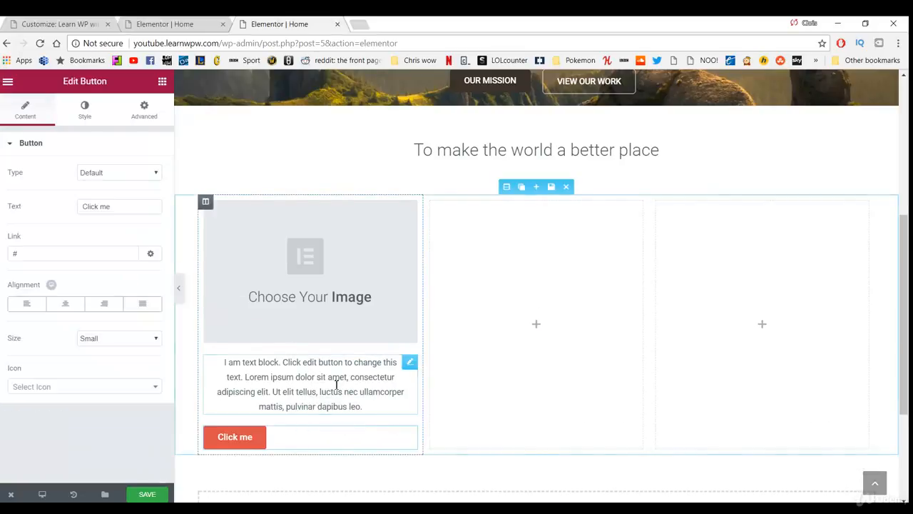
click(65, 303)
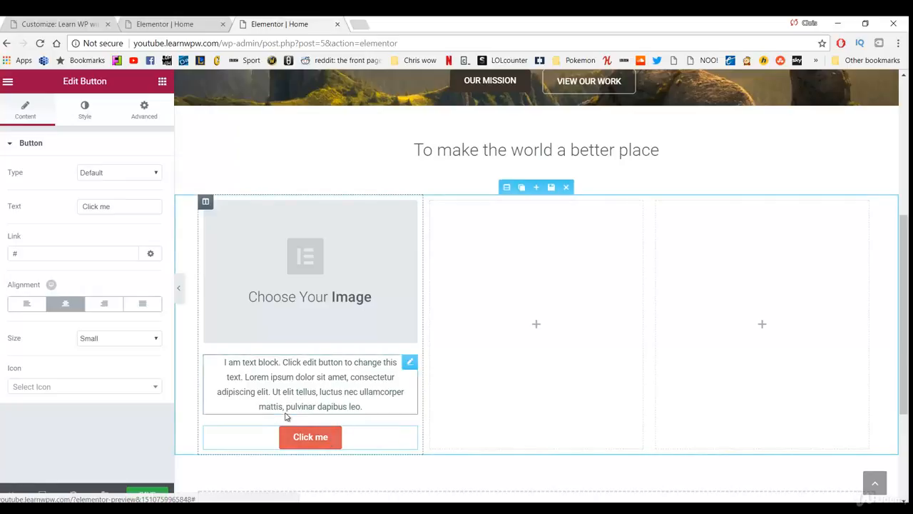
scroll(272, 292, up, 2)
scroll(272, 292, down, 2)
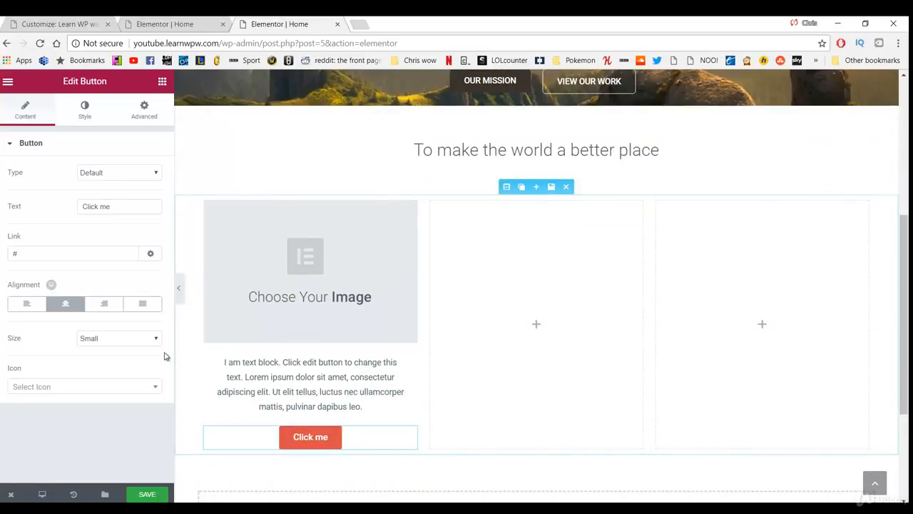
- Give the "Click me" button a dark brown normal background and a #72bda3 background for its hover state
click(143, 113)
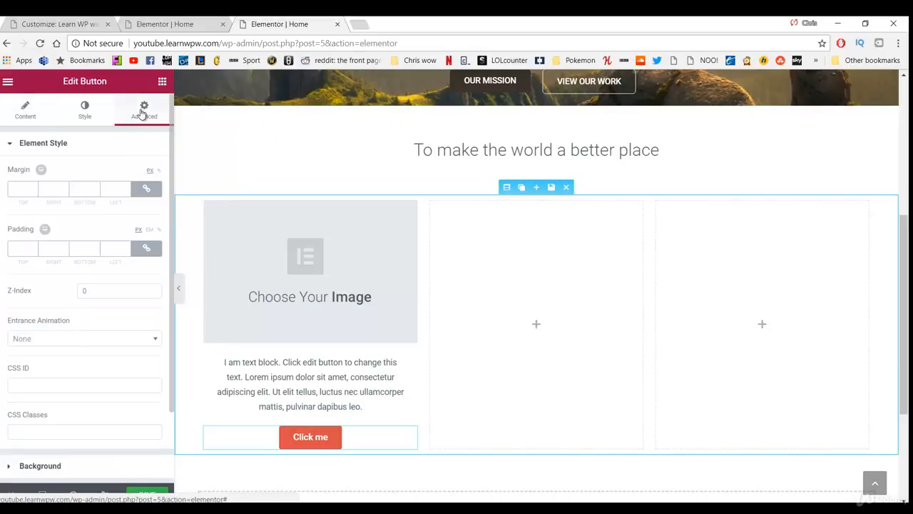
click(90, 114)
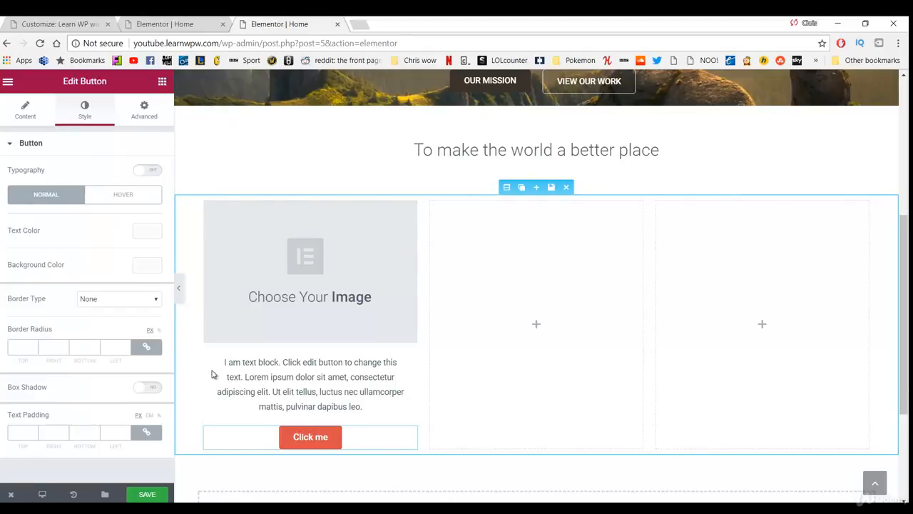
click(147, 265)
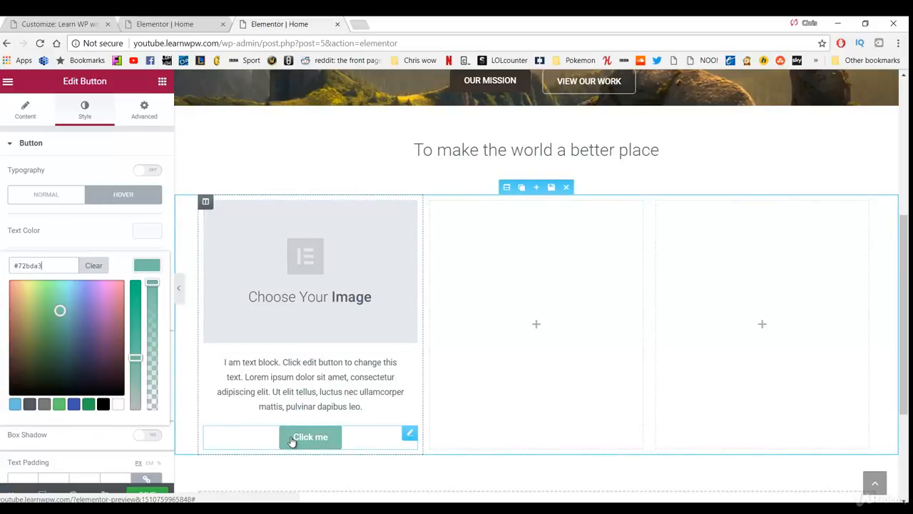
scroll(143, 358, down, 1)
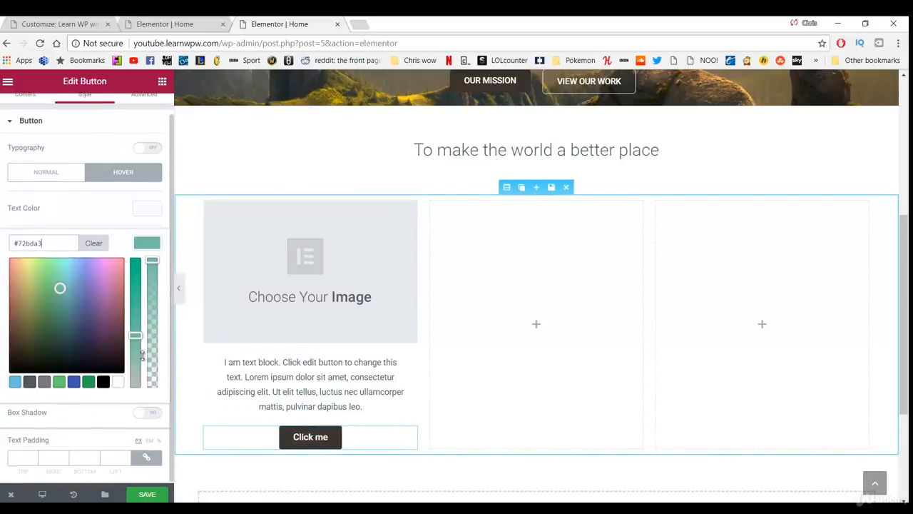
scroll(143, 357, up, 1)
- Duplicate the filled first column twice and move the two copies to the third and fourth column positions
mouse_move(223, 201)
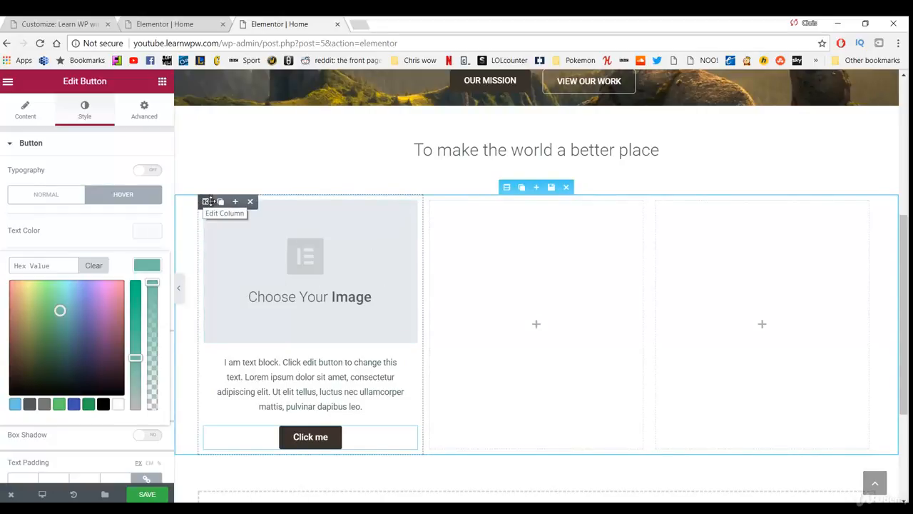
click(221, 202)
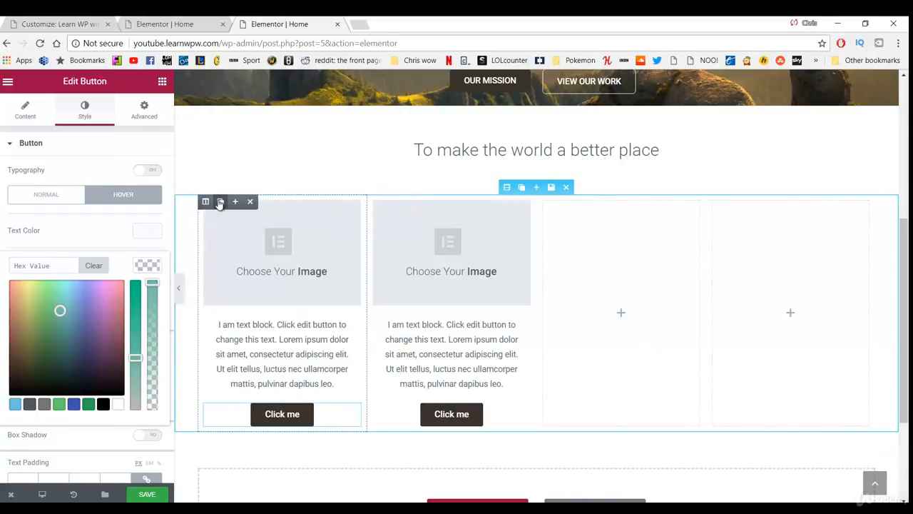
click(221, 202)
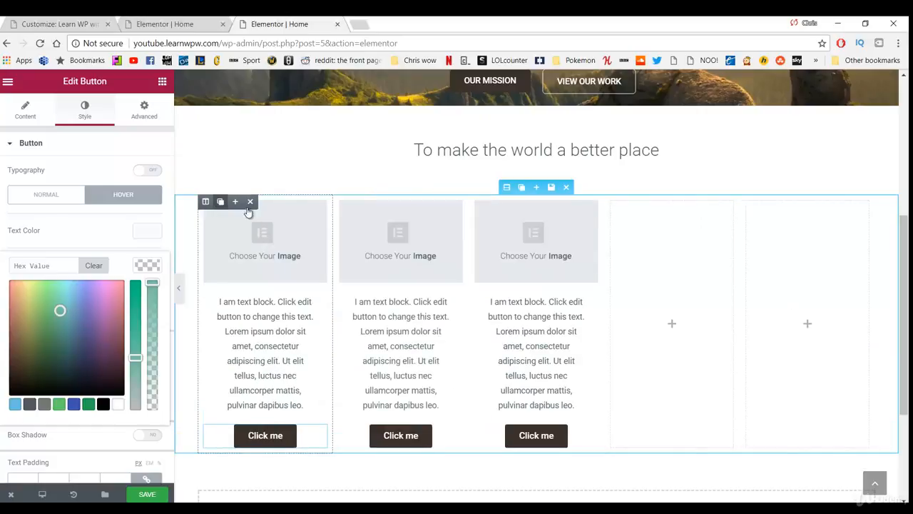
mouse_move(594, 217)
mouse_down()
mouse_move(491, 227)
mouse_move(496, 207)
mouse_move(644, 213)
mouse_move(606, 212)
mouse_up()
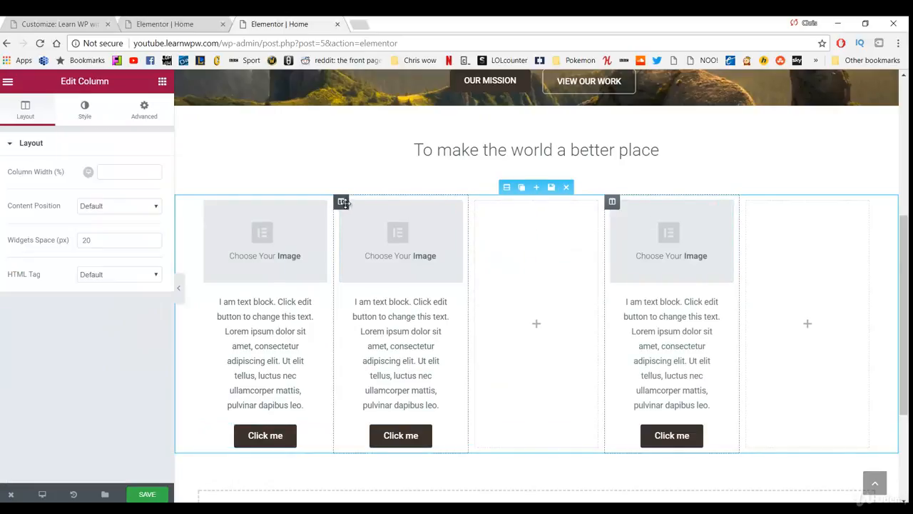
drag(342, 202, 492, 218)
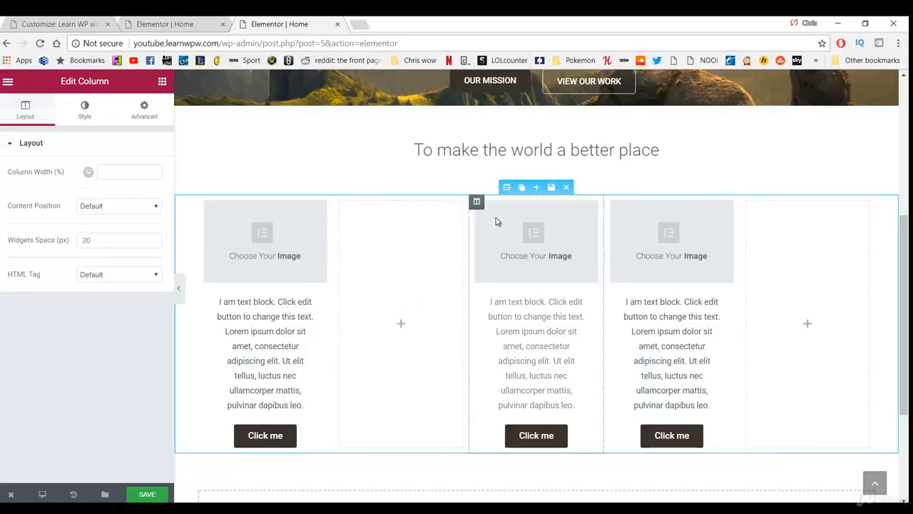
- Delete the empty columns from the section, keeping only the three columns with an image, text and button
click(815, 242)
mouse_move(750, 203)
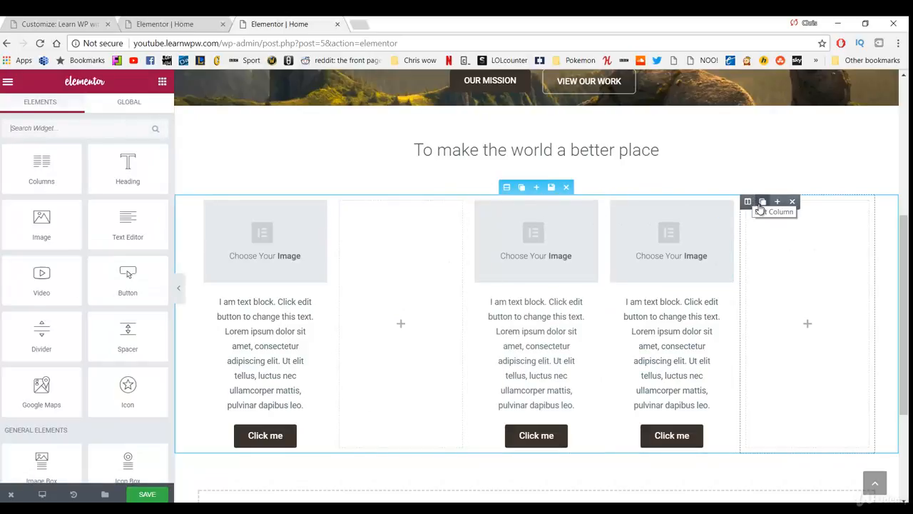
click(793, 202)
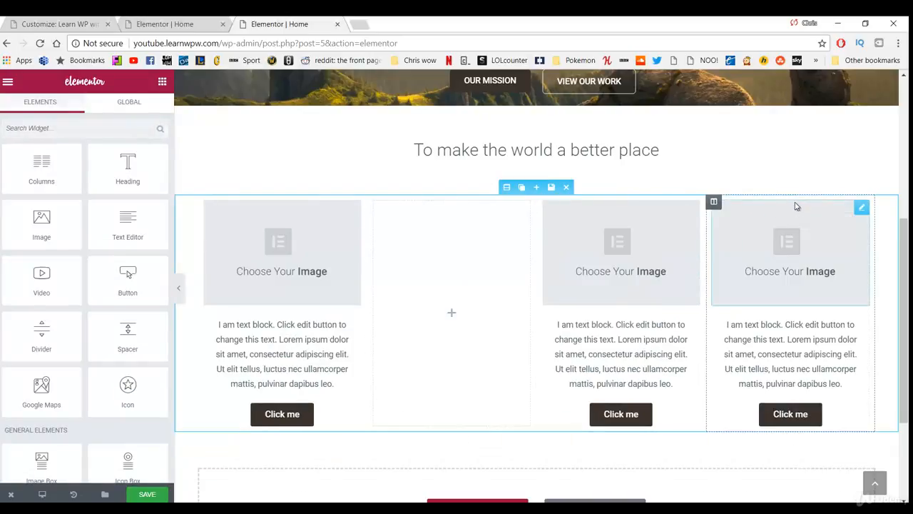
click(405, 202)
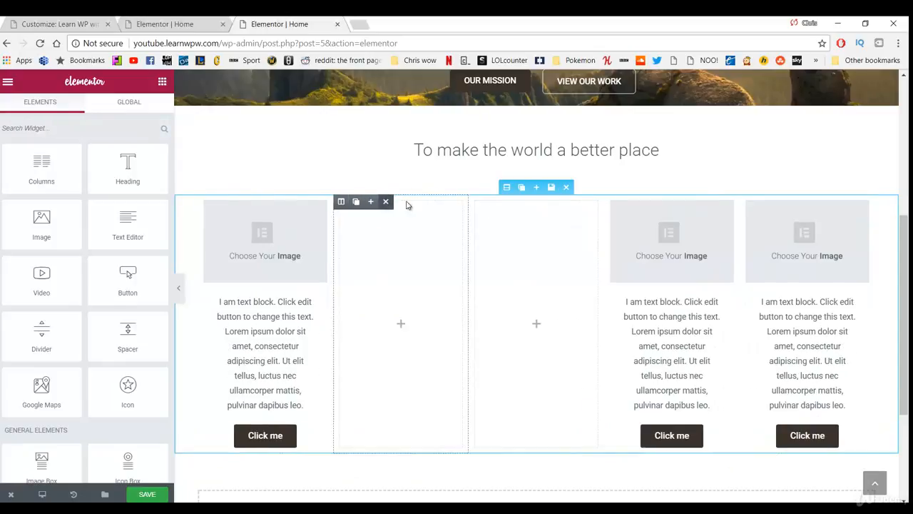
click(388, 202)
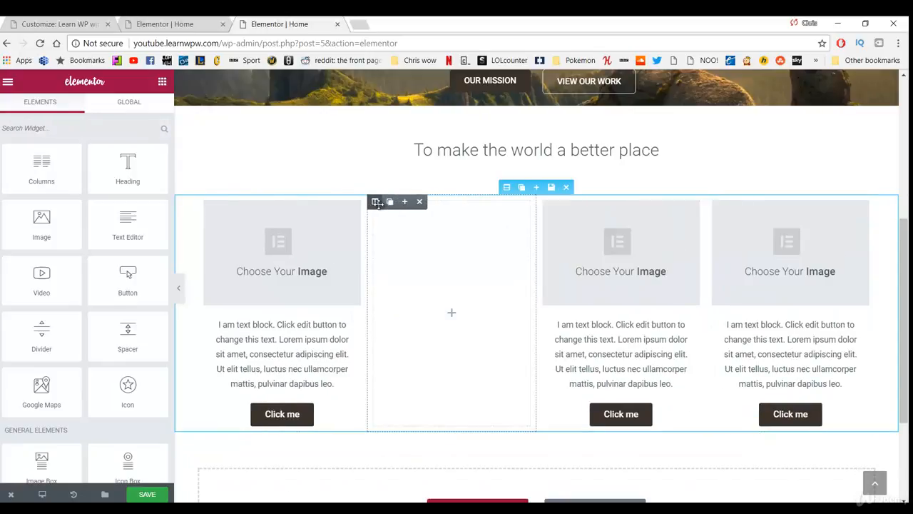
click(419, 202)
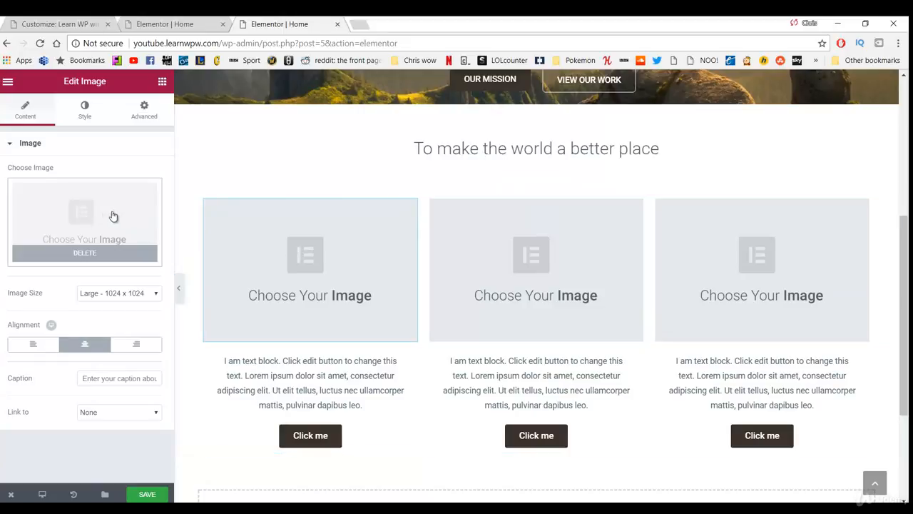
- Insert trees.jpg from the media library as the image in the first column
click(88, 215)
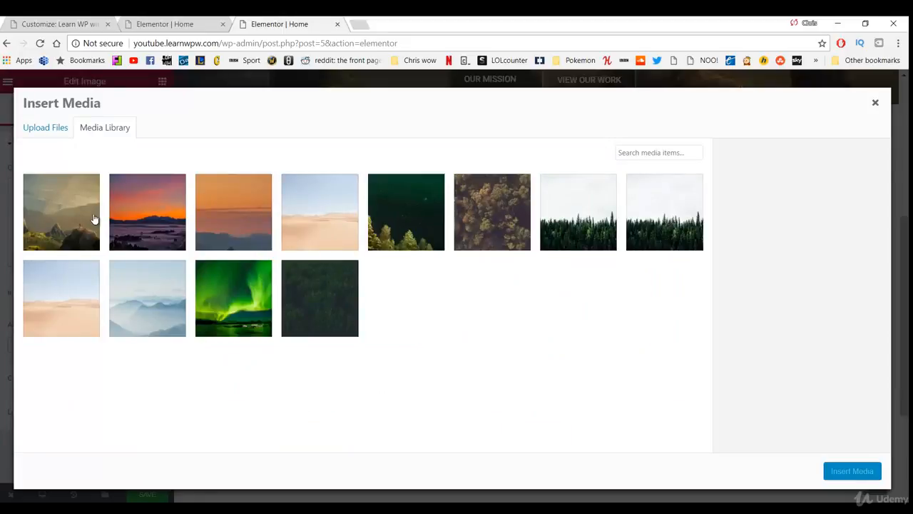
click(502, 213)
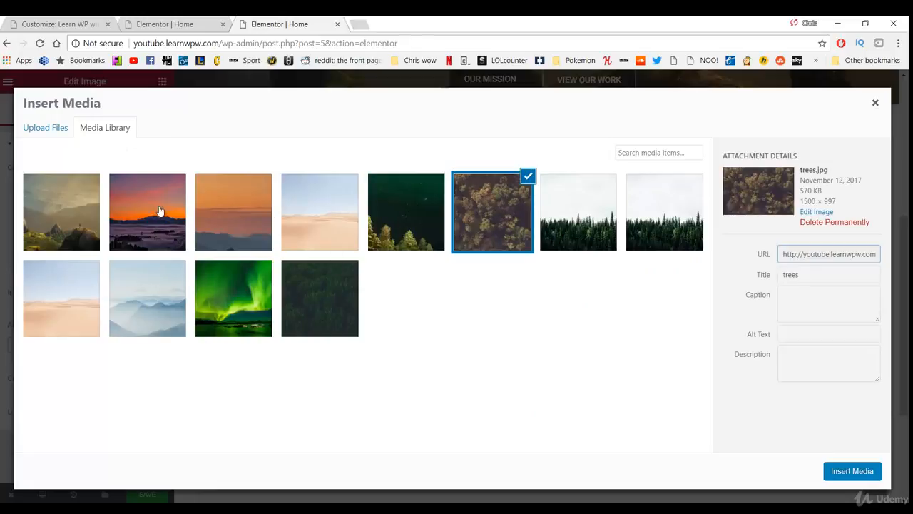
click(47, 128)
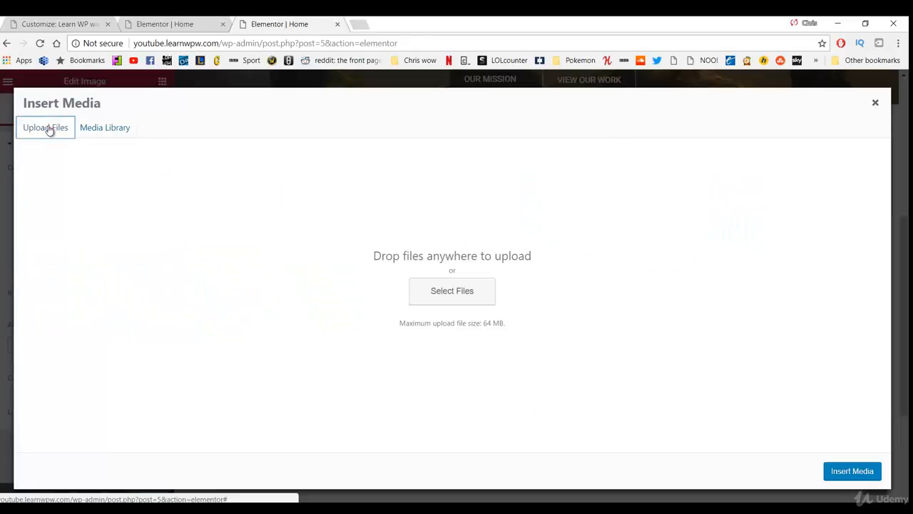
click(105, 129)
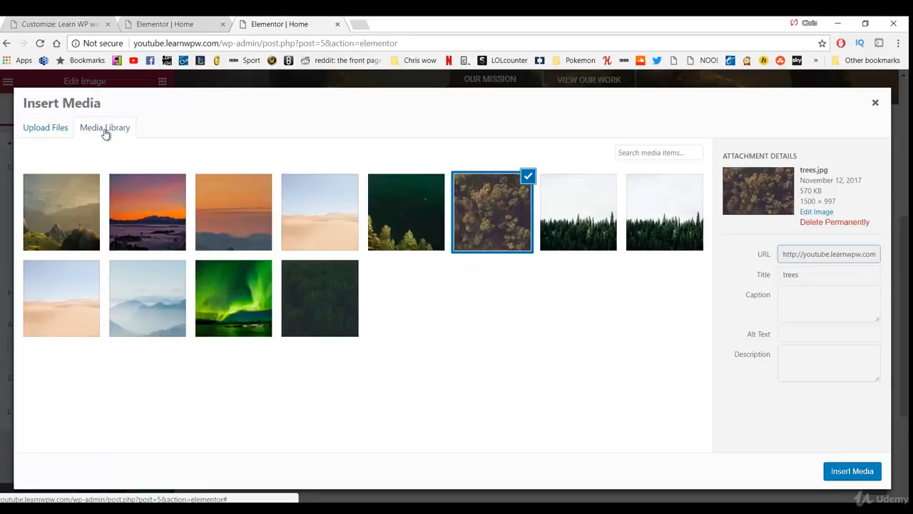
click(851, 471)
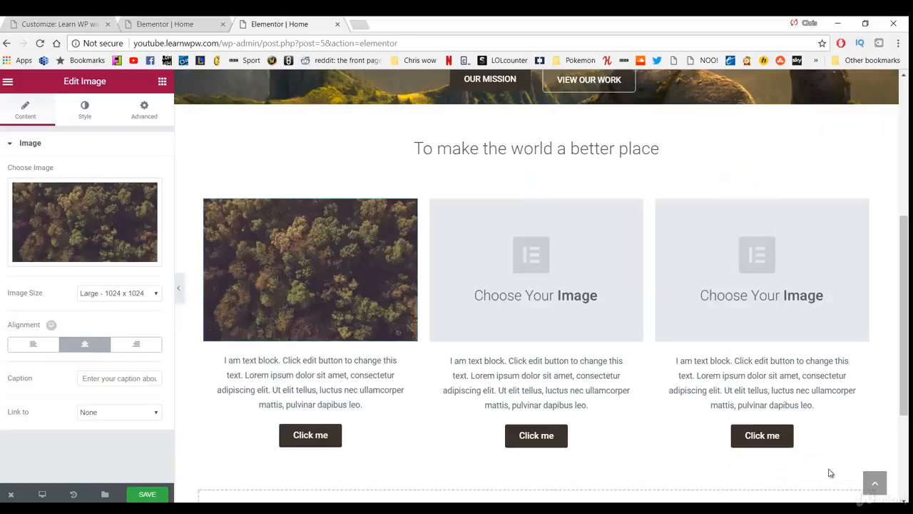
- Insert the misty blue mountains picture from the media library as the image in the second column
click(514, 260)
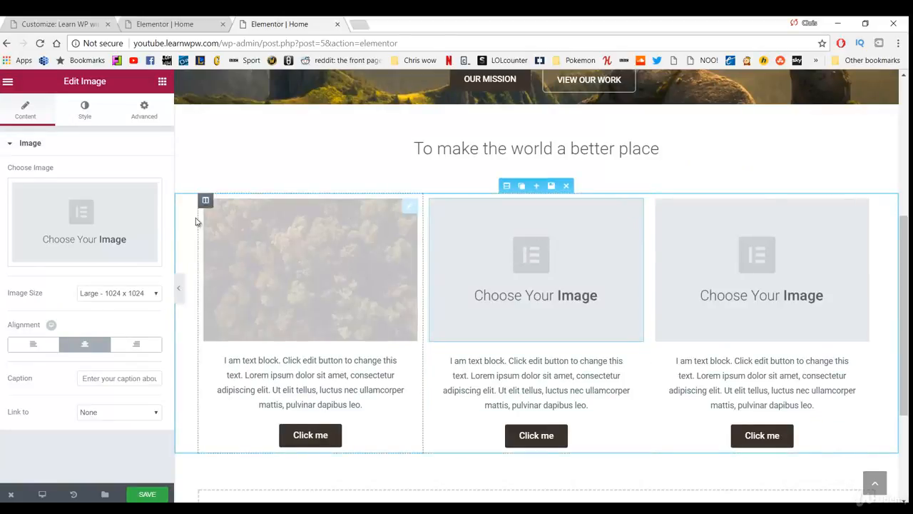
click(148, 223)
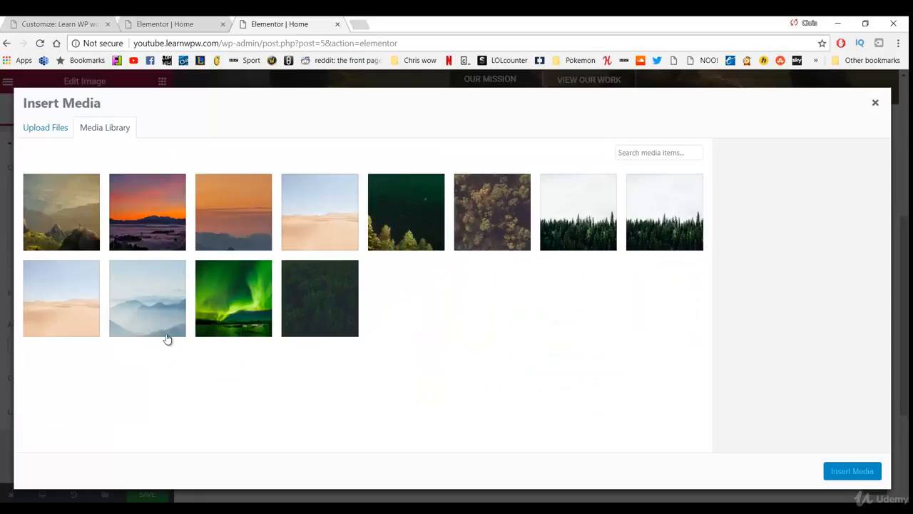
click(155, 302)
click(853, 473)
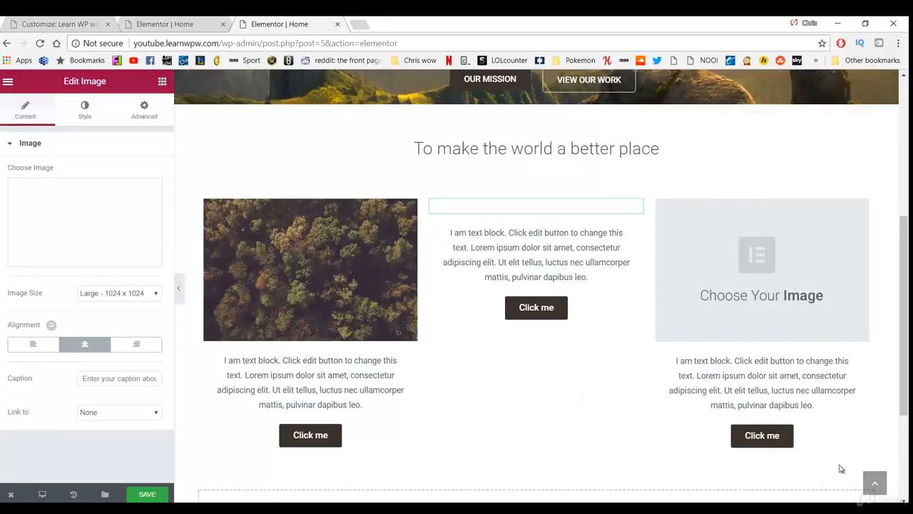
- Insert the pine forest picture 132344.png from the media library as the image in the third column
click(729, 264)
click(151, 230)
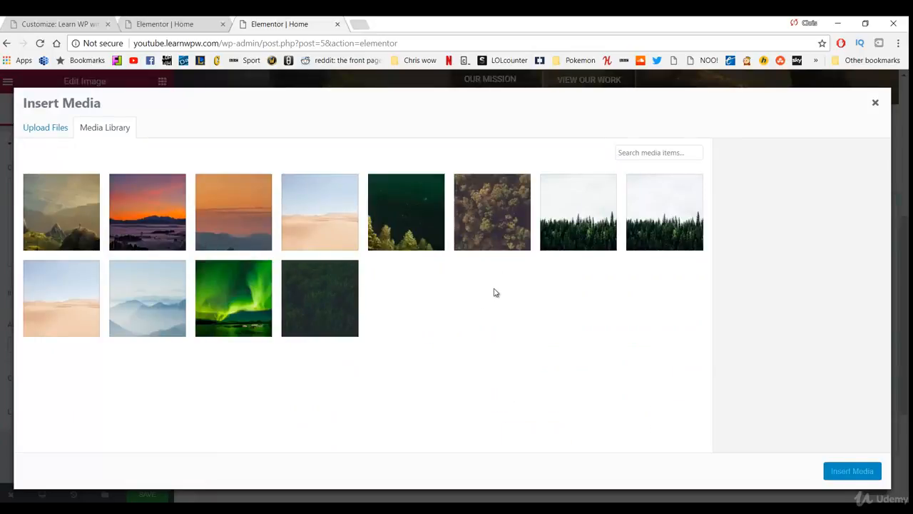
click(578, 222)
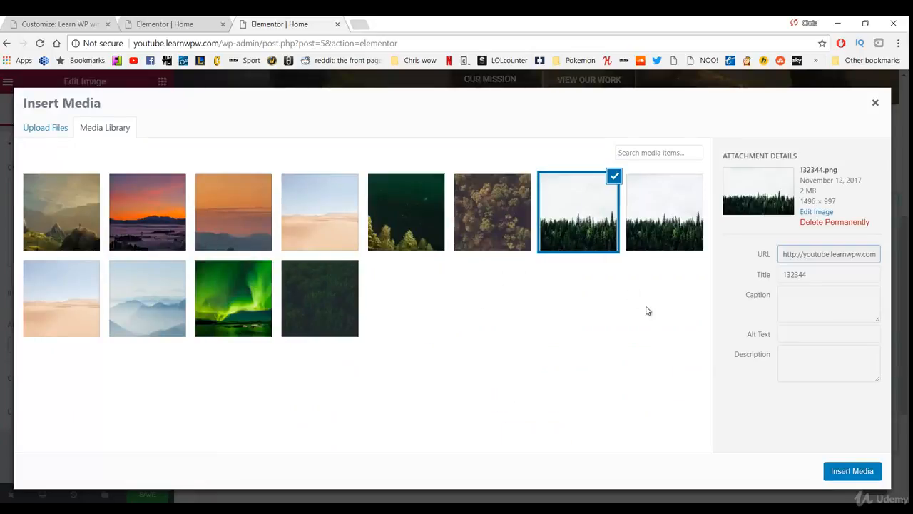
click(852, 470)
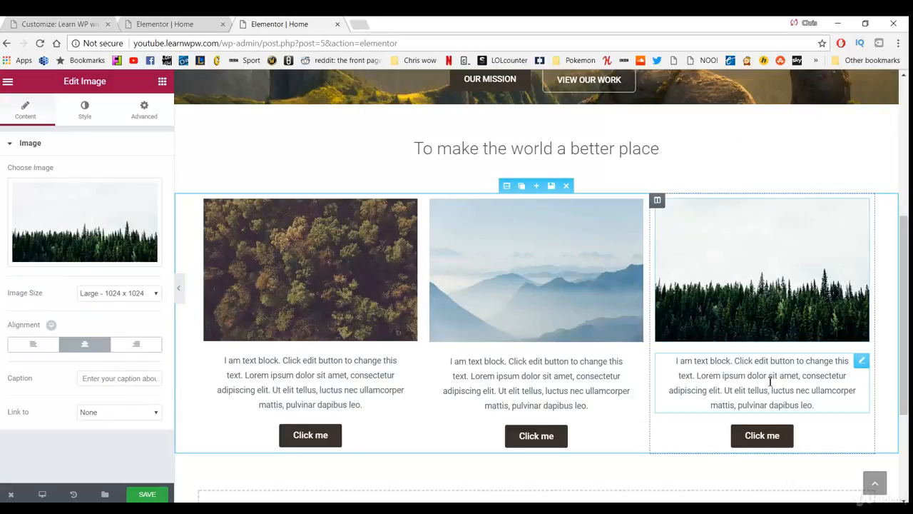
- Replace the first column's placeholder text with "Services", start a new line and switch pasting to plain text
click(295, 362)
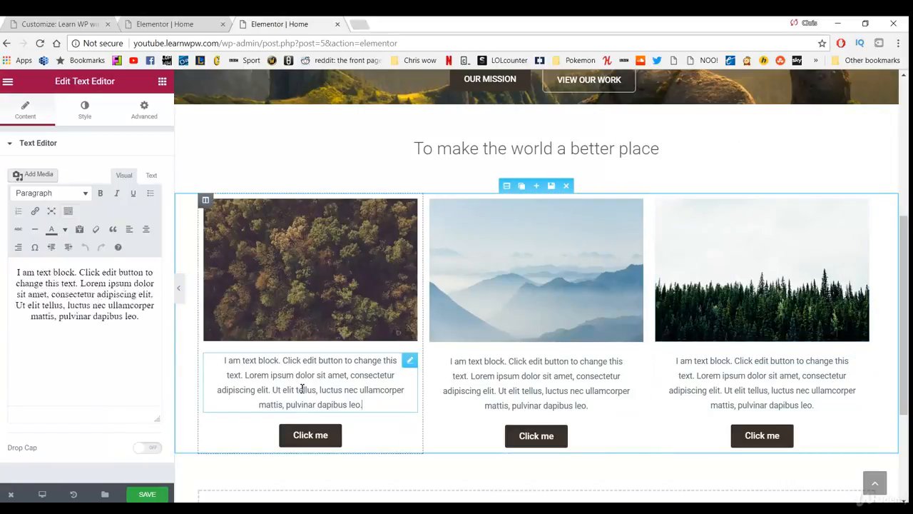
drag(314, 397, 224, 362)
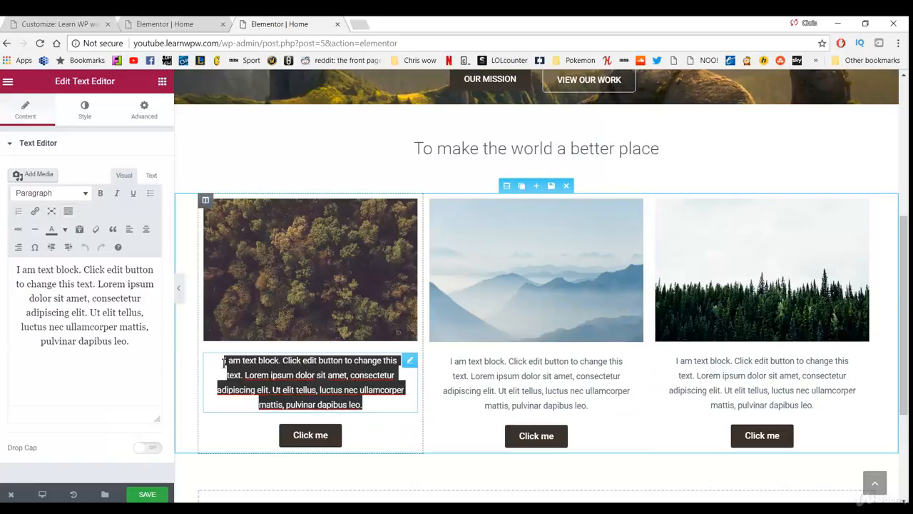
text(Serv)
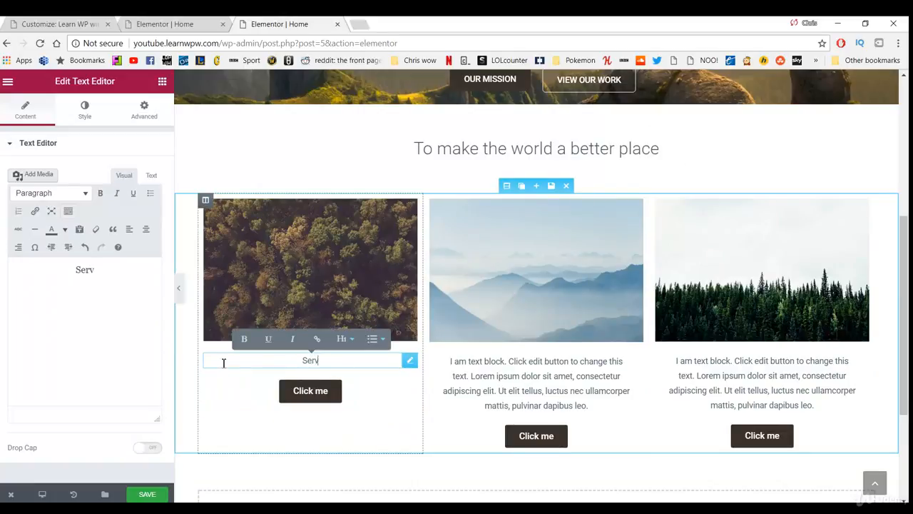
text(ices)
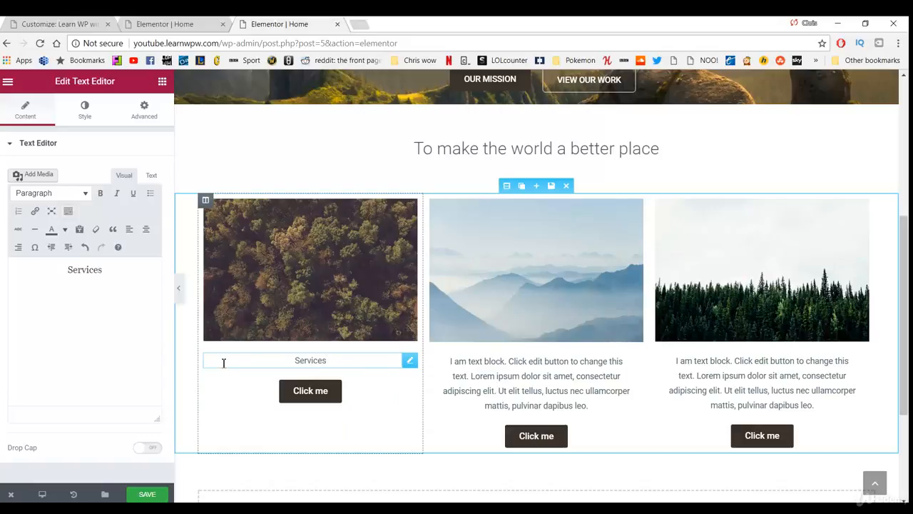
key(Return)
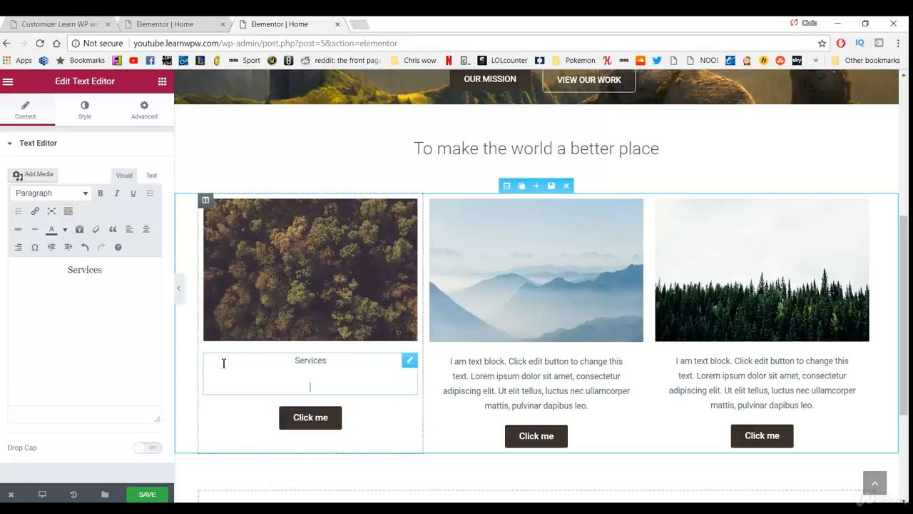
click(81, 230)
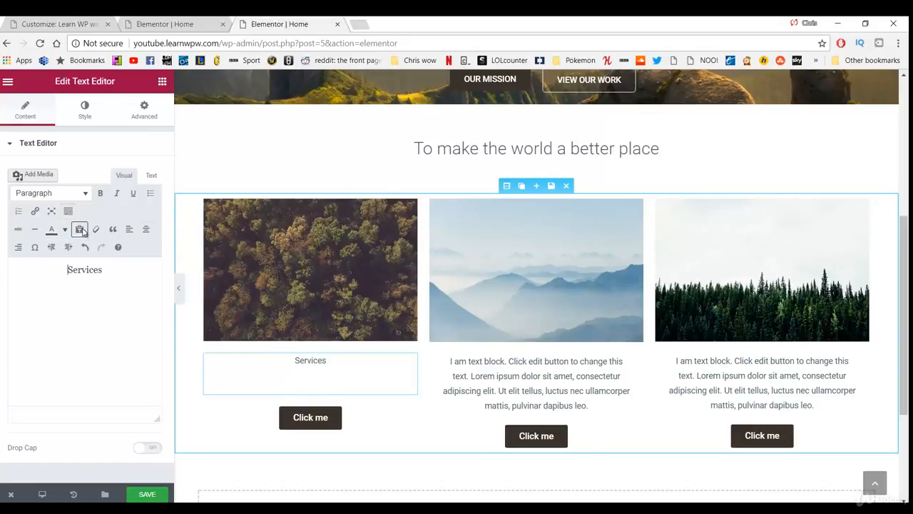
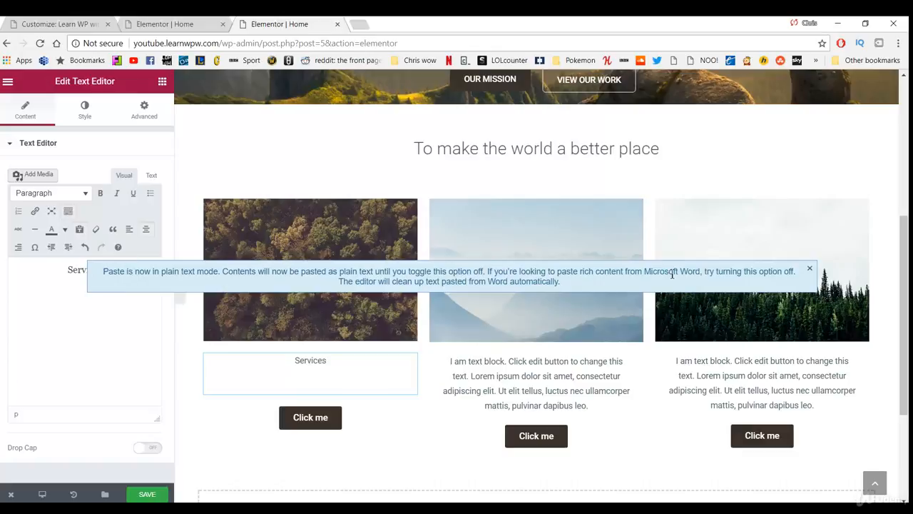
click(809, 268)
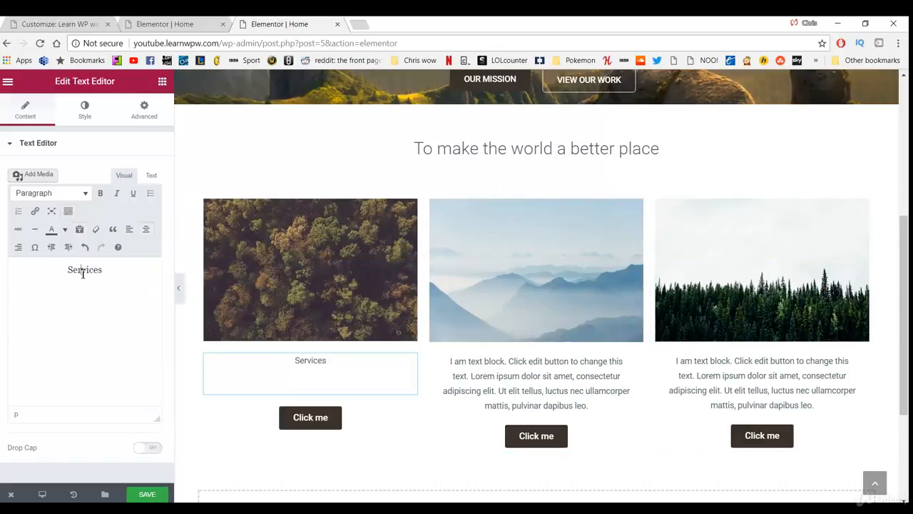
- Add the paragraph "We help you relax so you can go and begin your your. This helps you reflect so you can enjoy your life." under Services
text(we help you relax so you can go and begin your your. This helps you reflect so you can enjoy your life.)
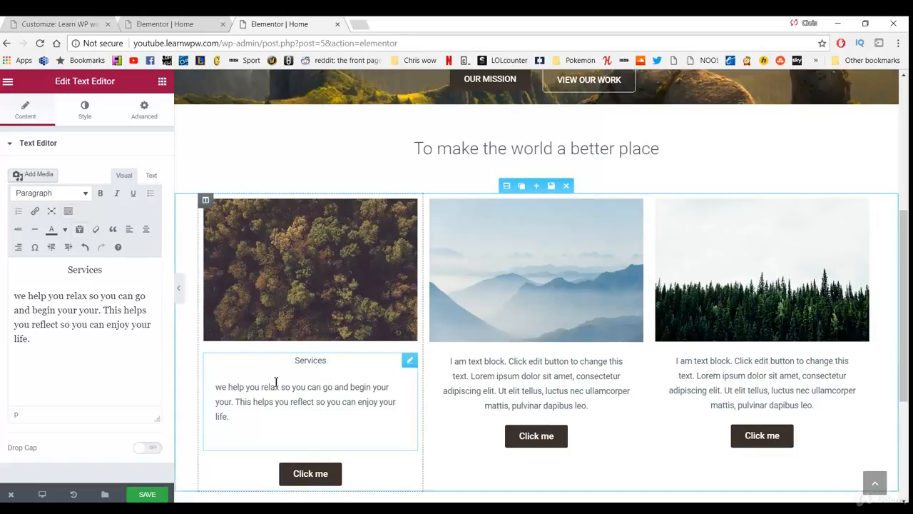
key(BackSpace)
text(W)
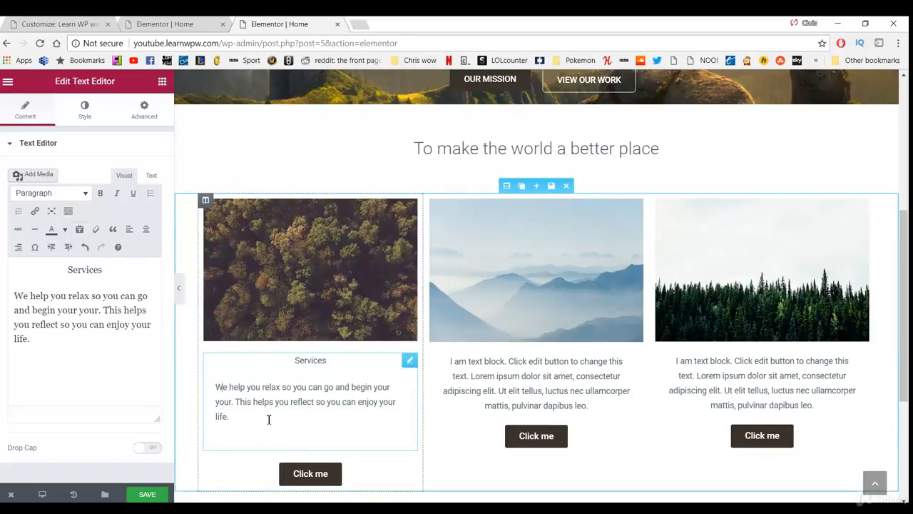
- Format the Services line in the first column as a centred Heading 3
drag(269, 419, 168, 371)
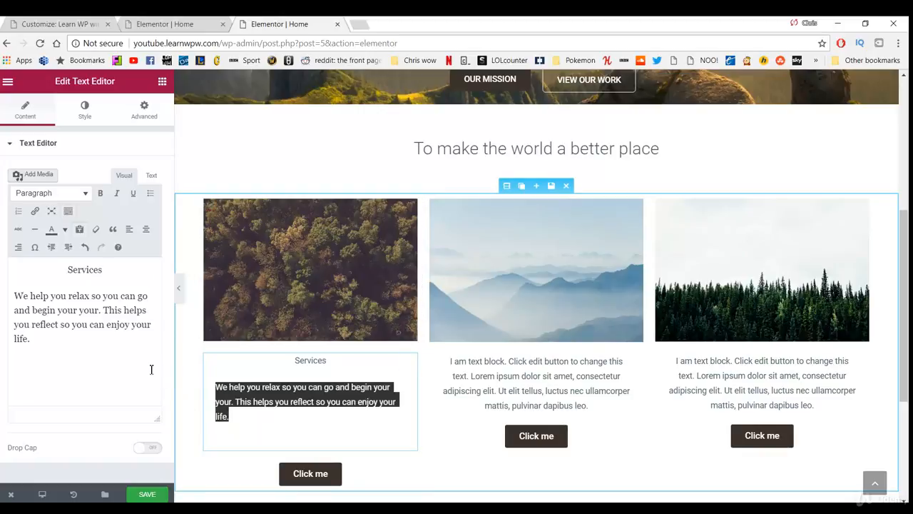
click(147, 231)
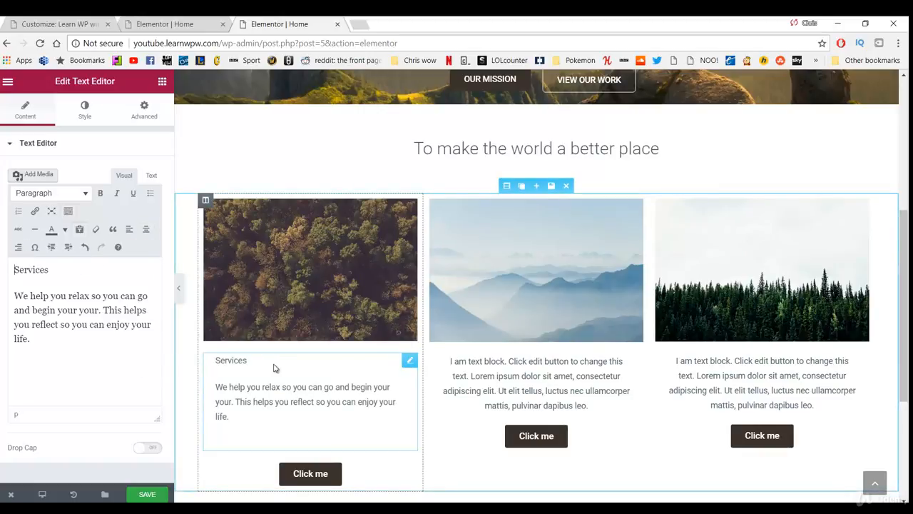
double_click(231, 360)
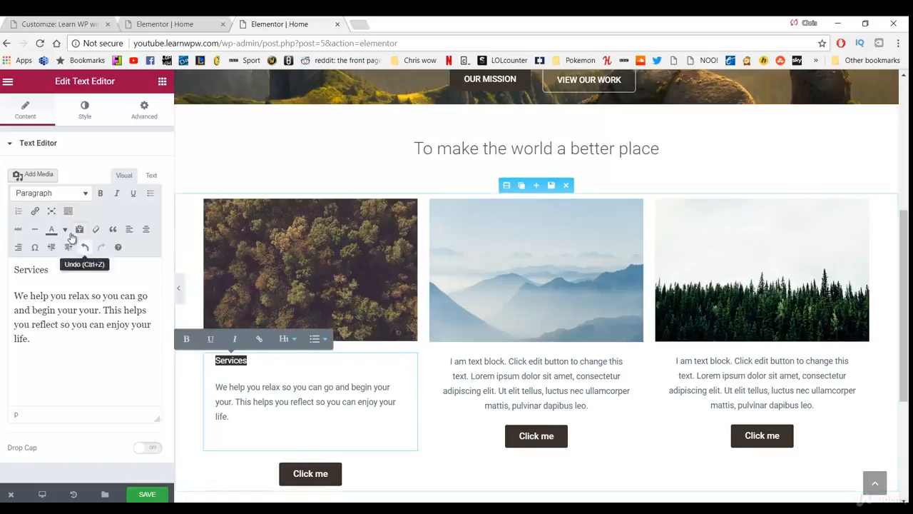
click(72, 196)
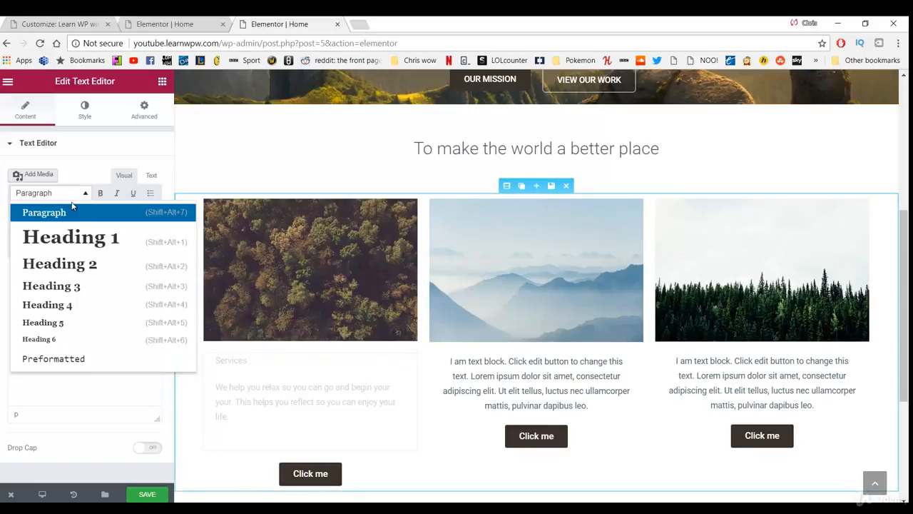
click(76, 285)
click(146, 229)
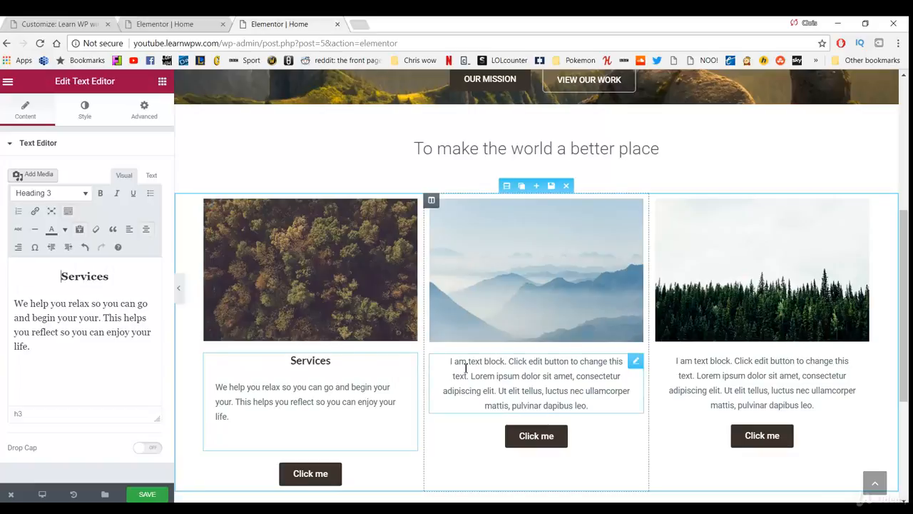
- Replace the placeholder text in the second column with "Our work"
click(525, 391)
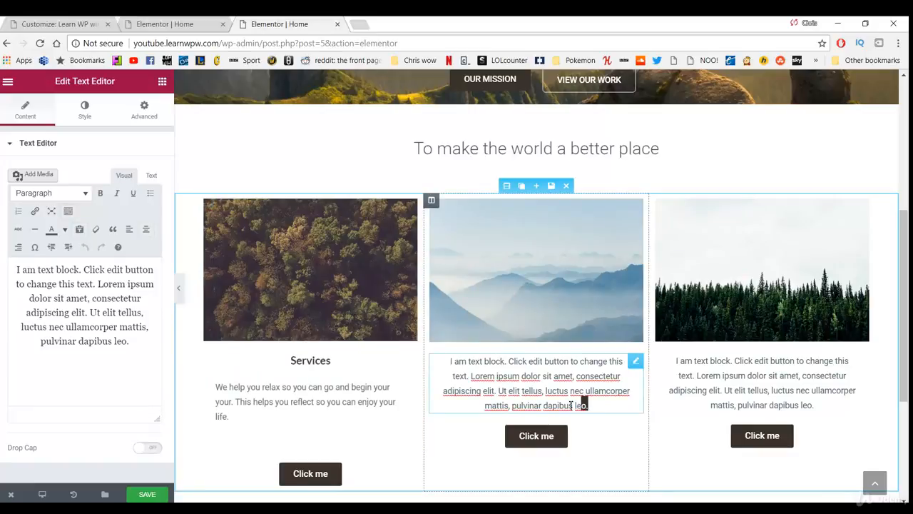
drag(588, 405, 450, 362)
text(Our work)
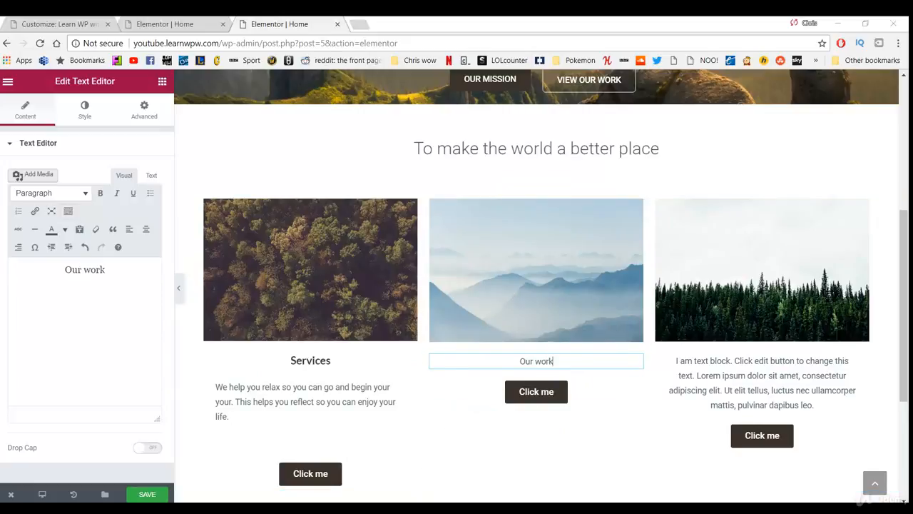
- Copy the "See the work we do around the world" sentence from Notepad and paste it as a new paragraph under Our work
key(alt+Tab)
drag(250, 404, 221, 397)
key(ctrl+c)
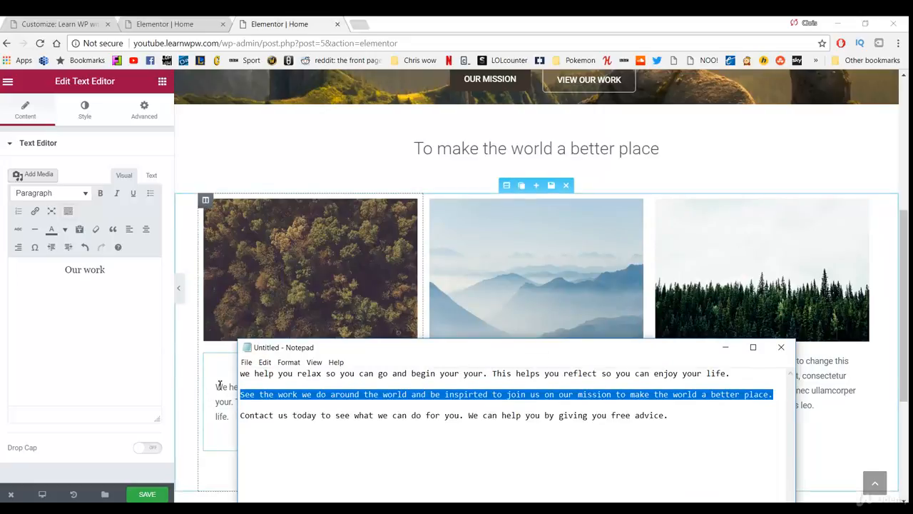
key(alt+Tab)
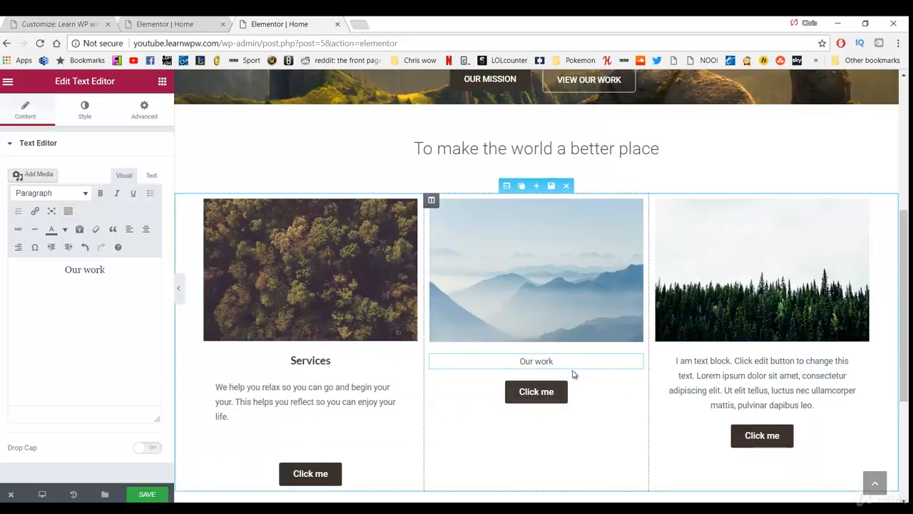
key(Return)
key(ctrl+v)
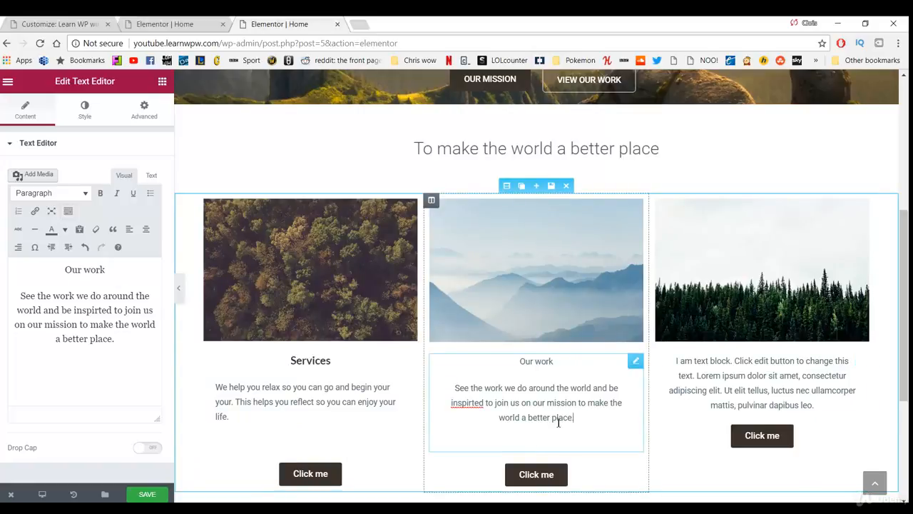
- Correct the misspelled word "inspirted" to "inspired" in the Our work paragraph
drag(574, 420, 437, 398)
click(467, 406)
right_click(465, 407)
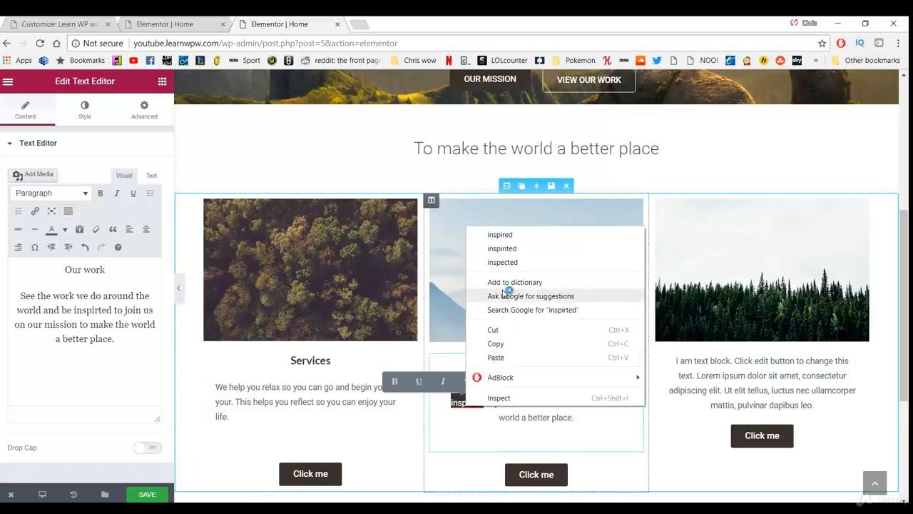
click(493, 233)
- Try to centre the paragraphs under Services and Our work, re-centring both title lines
drag(557, 434, 424, 387)
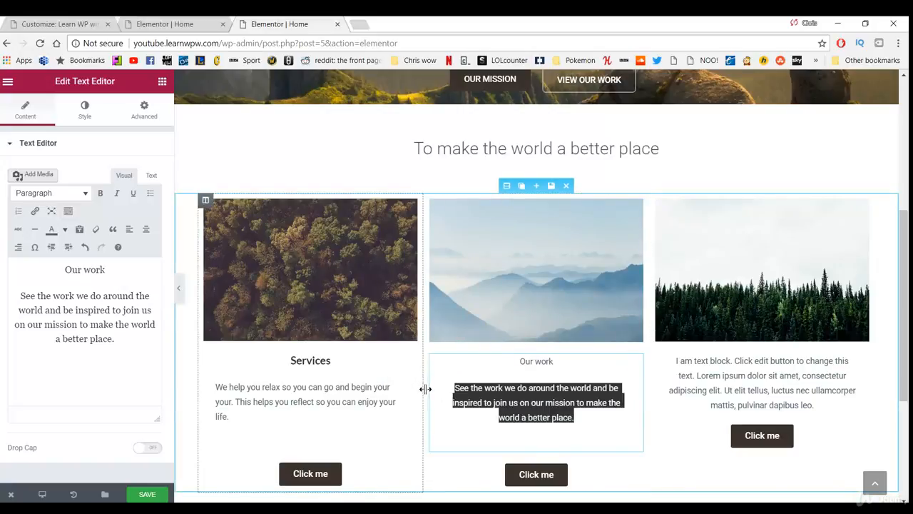
click(147, 230)
drag(244, 416, 195, 374)
click(146, 230)
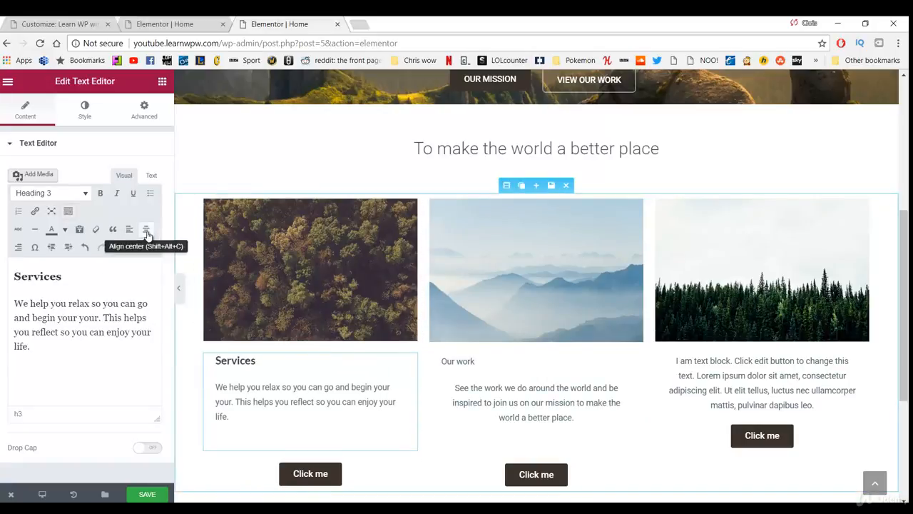
click(146, 231)
drag(255, 423, 210, 389)
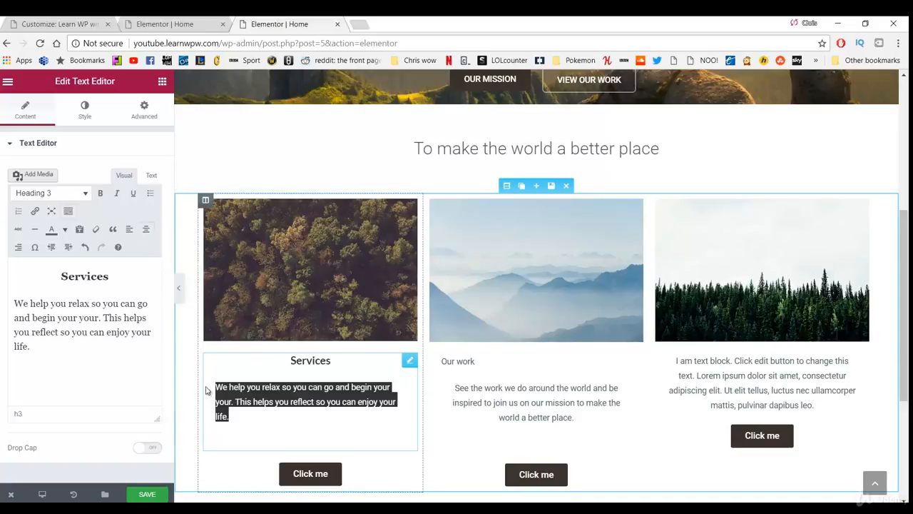
click(145, 230)
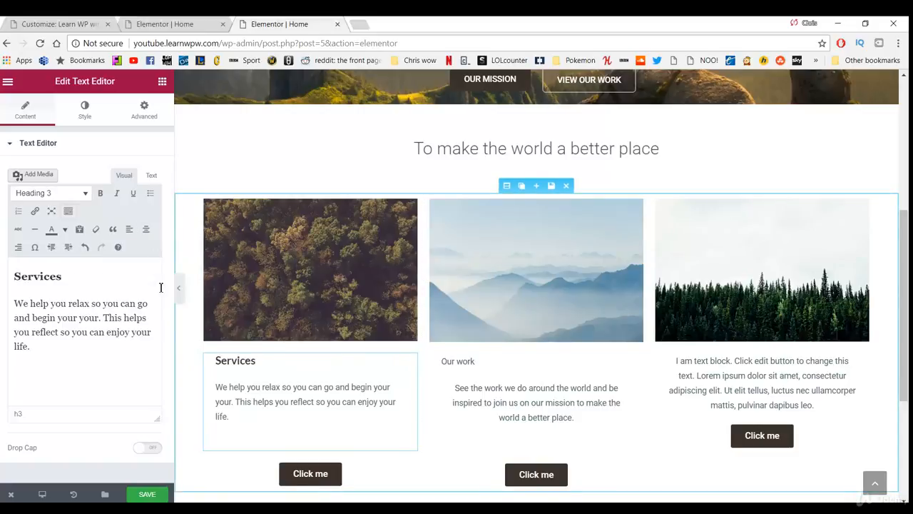
drag(255, 417, 198, 352)
click(147, 229)
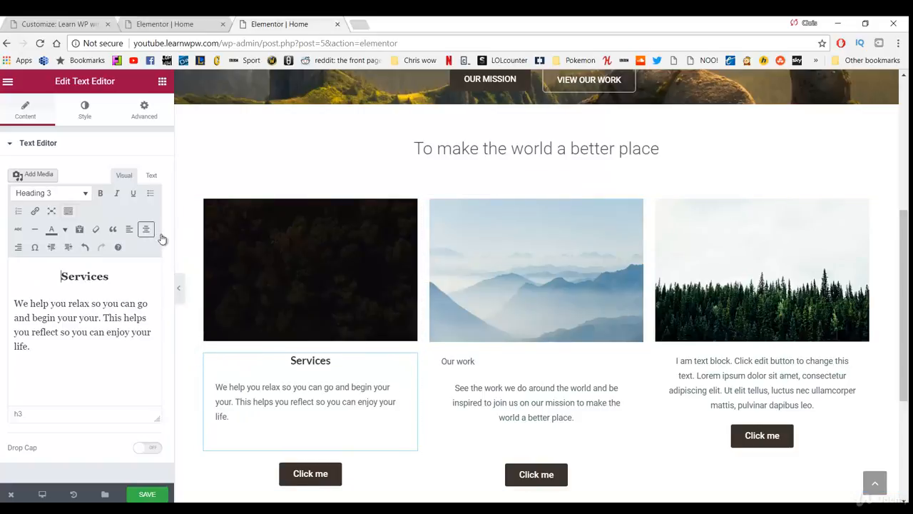
drag(477, 361, 439, 361)
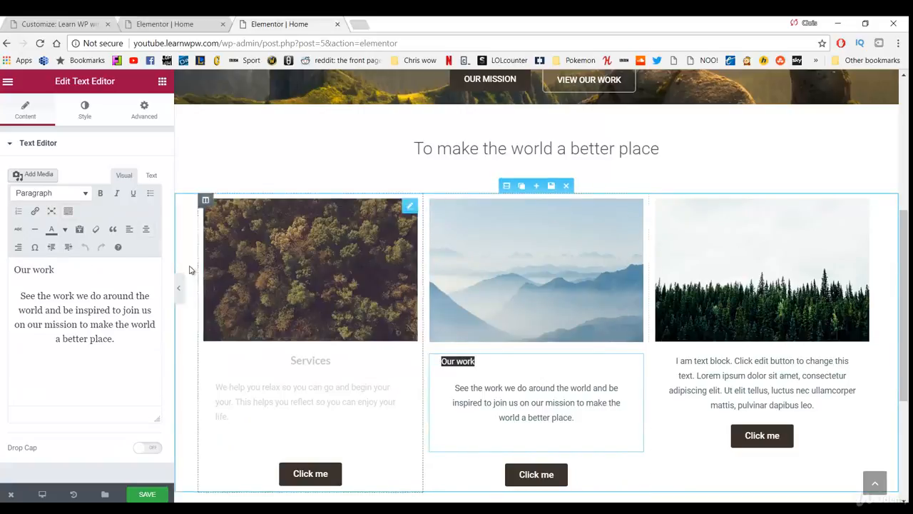
click(147, 229)
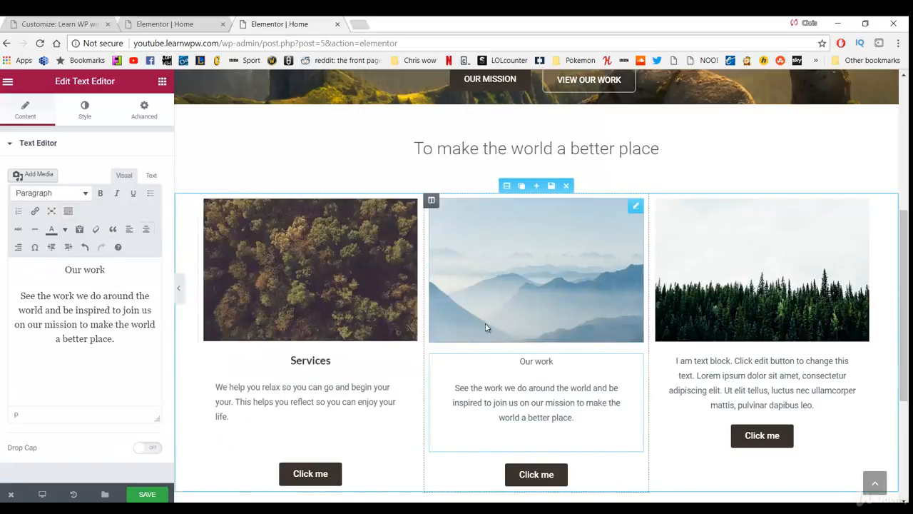
- Switch to Notepad and copy the sentence "Contact us today to see what we can do for you. We can help you by giving you free advice."
click(422, 508)
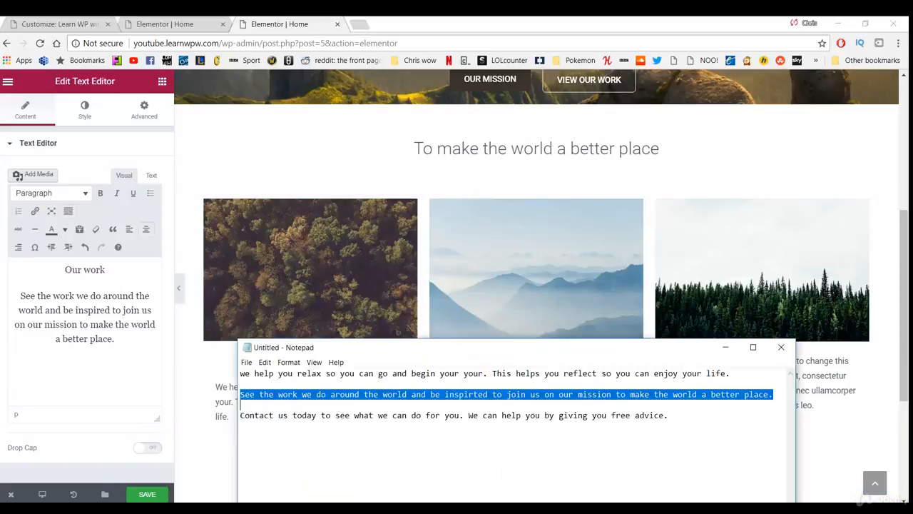
drag(598, 432, 244, 437)
key(ctrl+c)
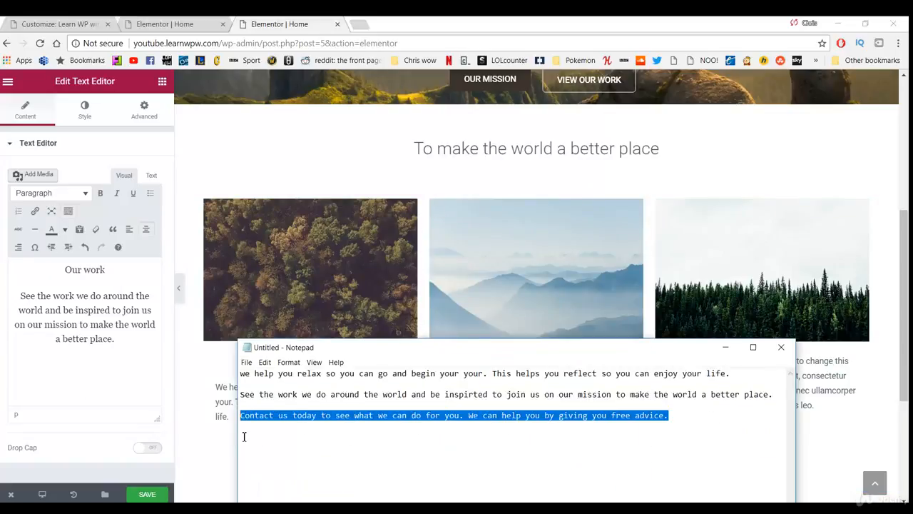
- Replace the third column's placeholder text with "Contact us" and paste the copied contact sentence as a paragraph below it
click(823, 407)
drag(824, 408, 635, 362)
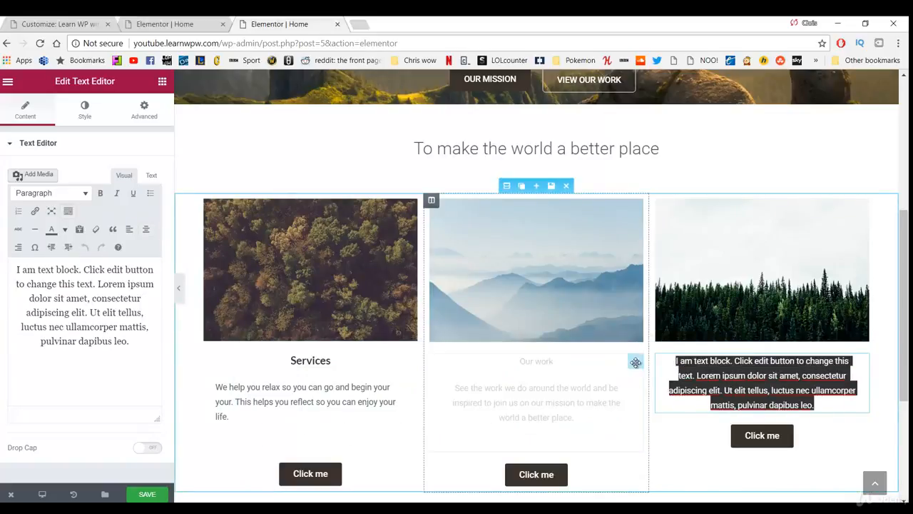
text(Contact us)
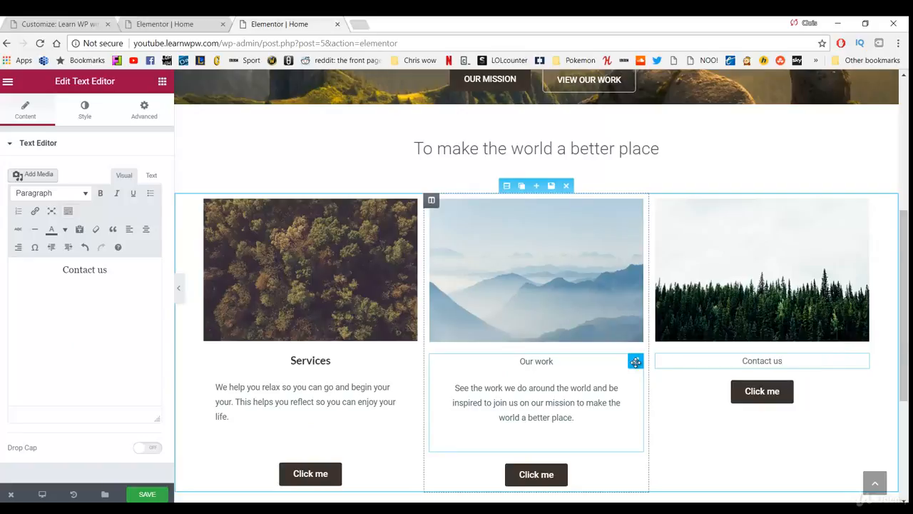
key(Return)
key(ctrl+v)
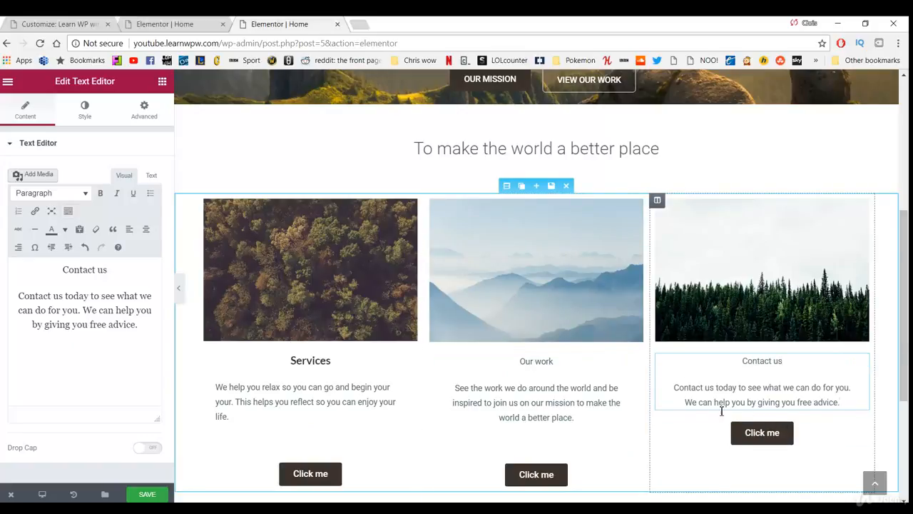
- Toggle the centring of the Contact us line and add an empty line below the contact paragraph
click(146, 229)
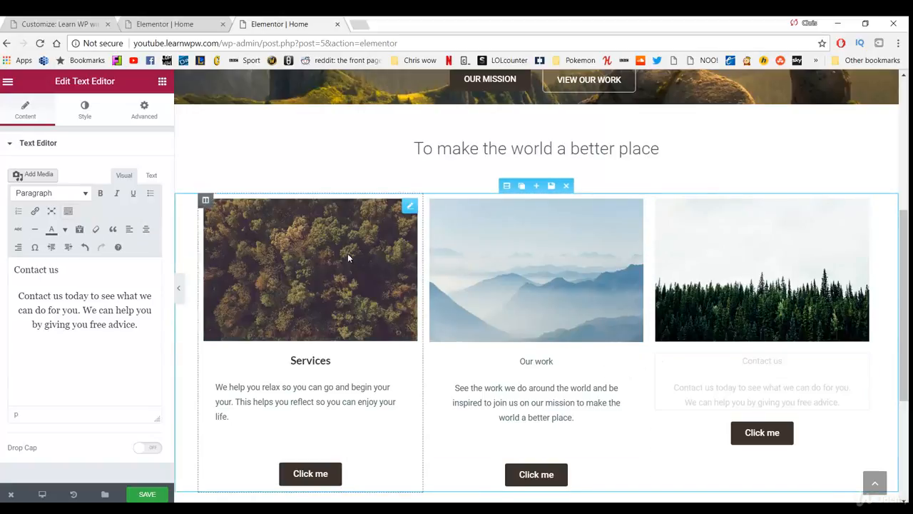
key(Return)
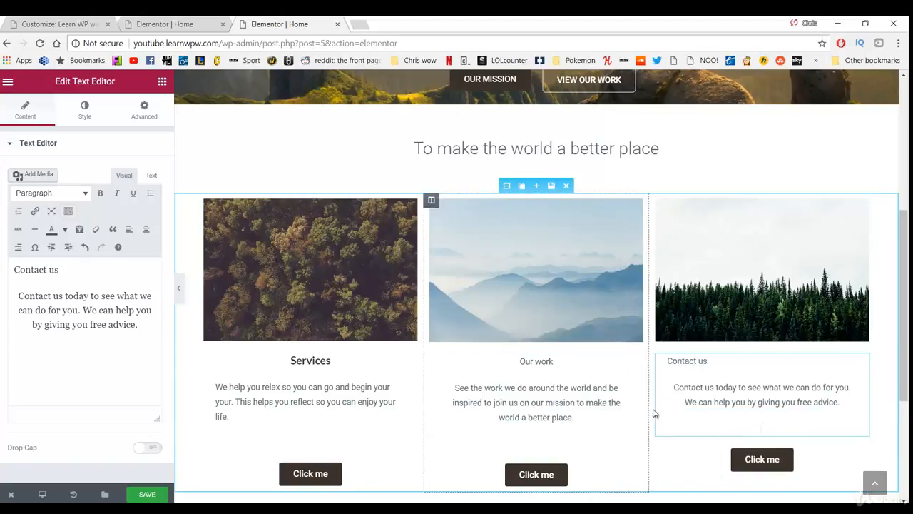
- Format the "Contact us" line in the third column as Heading 3 and centre it
double_click(723, 364)
click(727, 361)
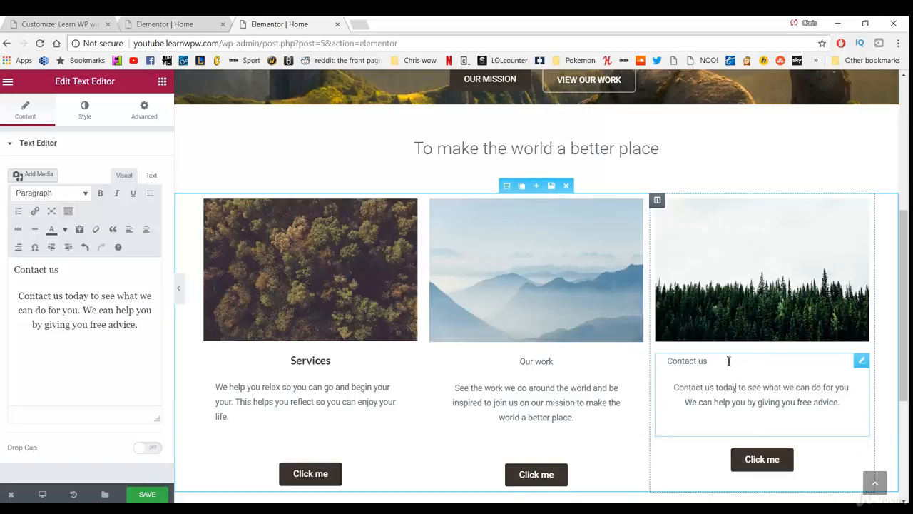
drag(707, 361, 661, 363)
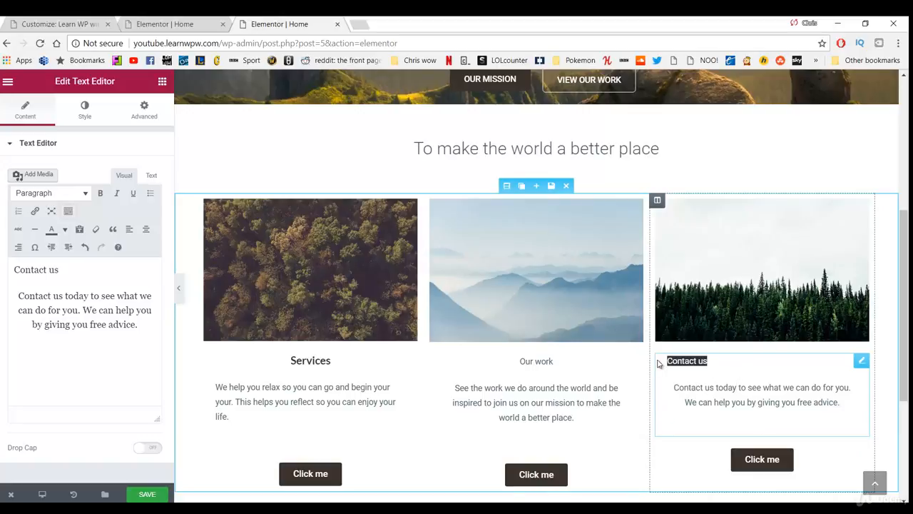
click(64, 193)
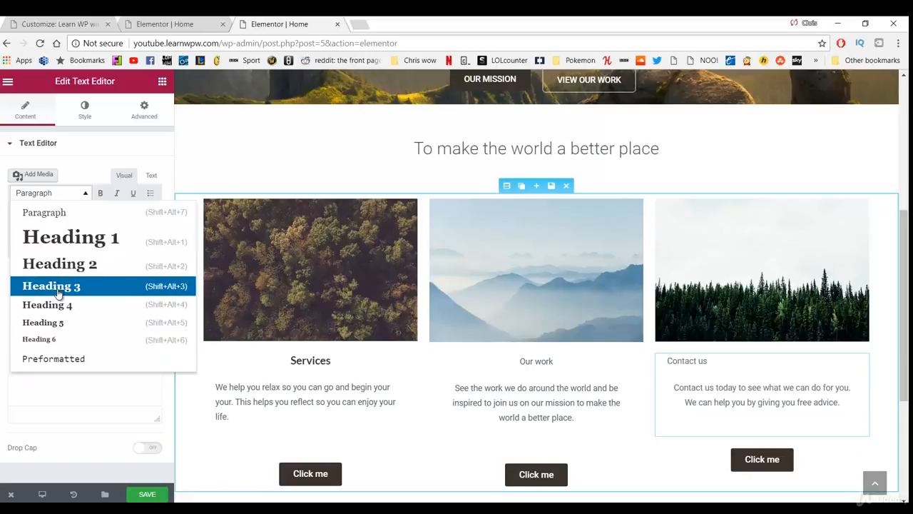
click(59, 293)
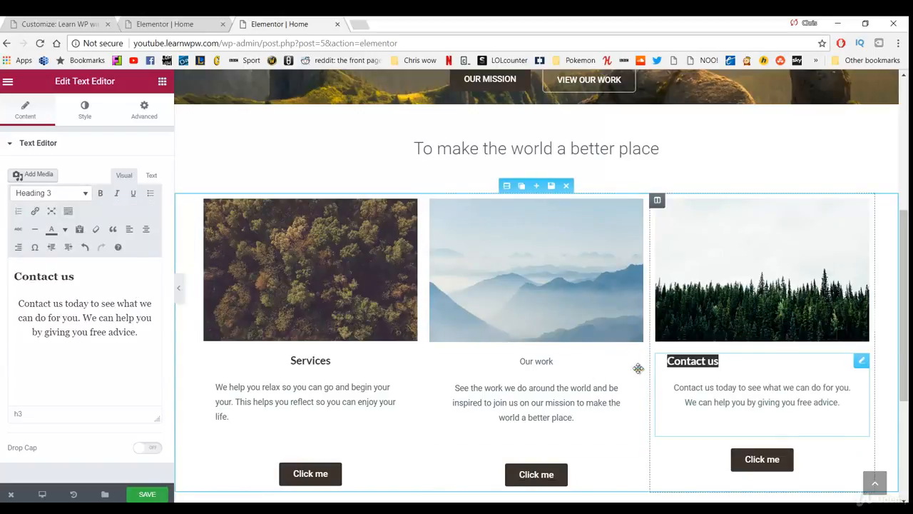
click(146, 229)
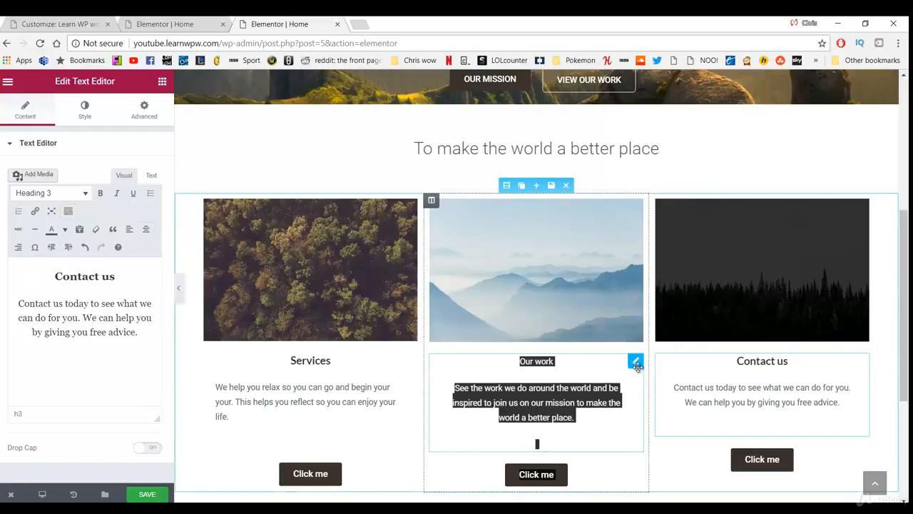
- Format the "Our work" line in the second column as Heading 3
drag(638, 367, 578, 367)
key(ctrl+z)
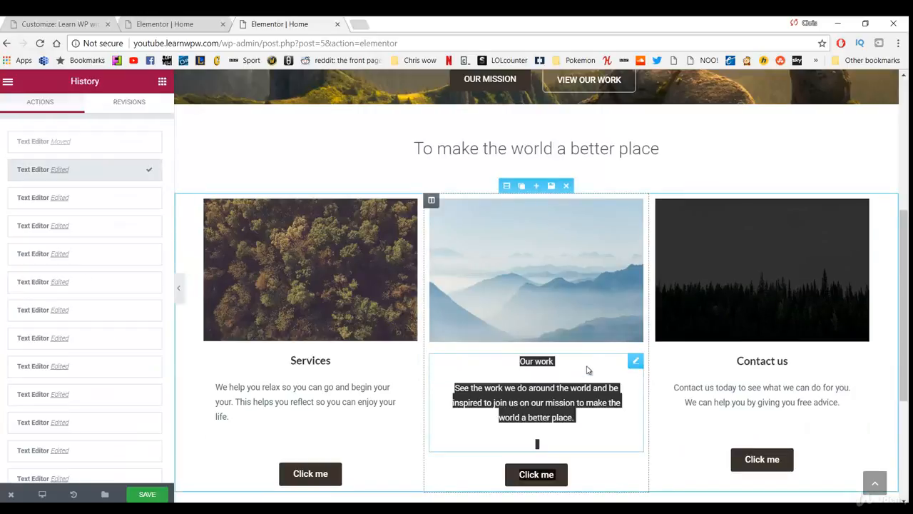
click(571, 364)
drag(570, 362, 523, 362)
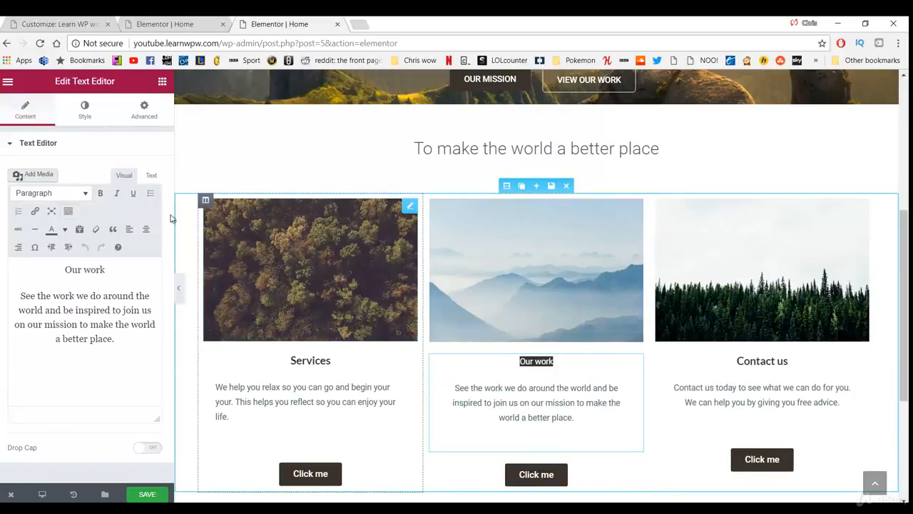
click(50, 193)
click(57, 285)
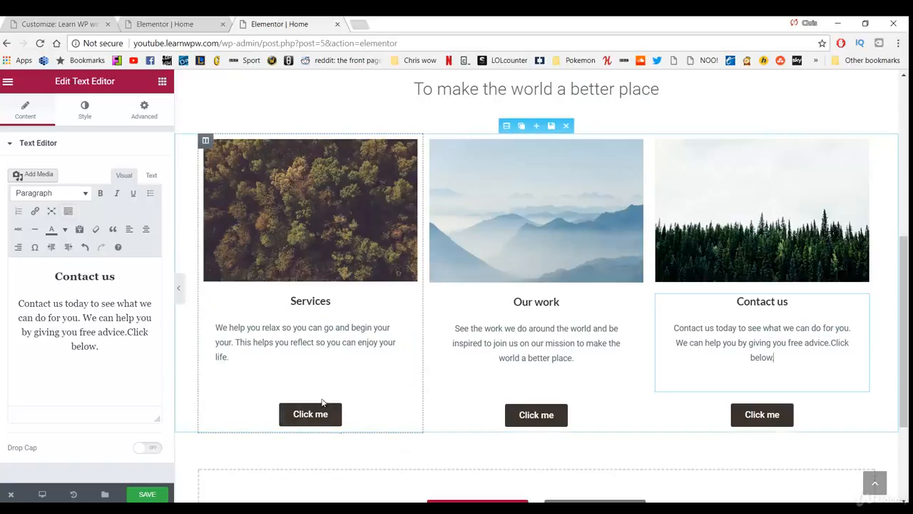
- Set the first column's button text to "Our services" and its link to /services
scroll(656, 393, down, 1)
scroll(652, 385, up, 2)
scroll(647, 384, down, 1)
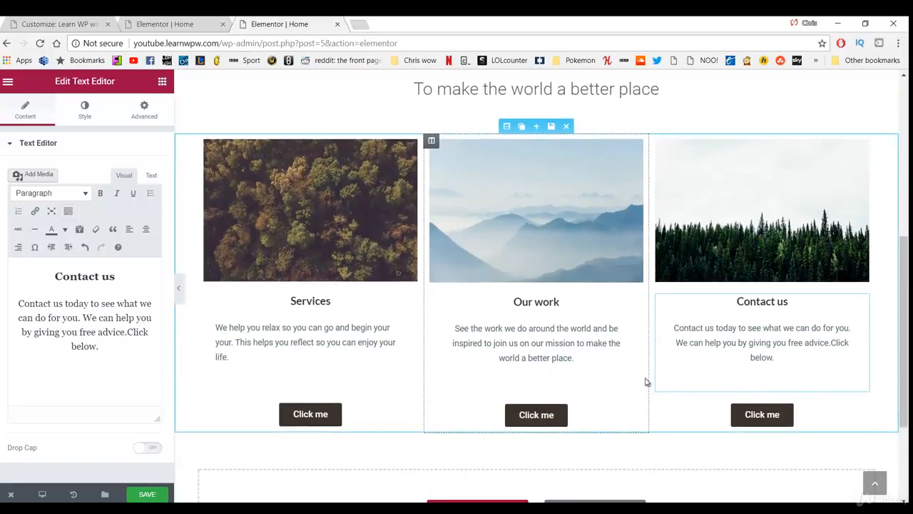
scroll(646, 381, down, 1)
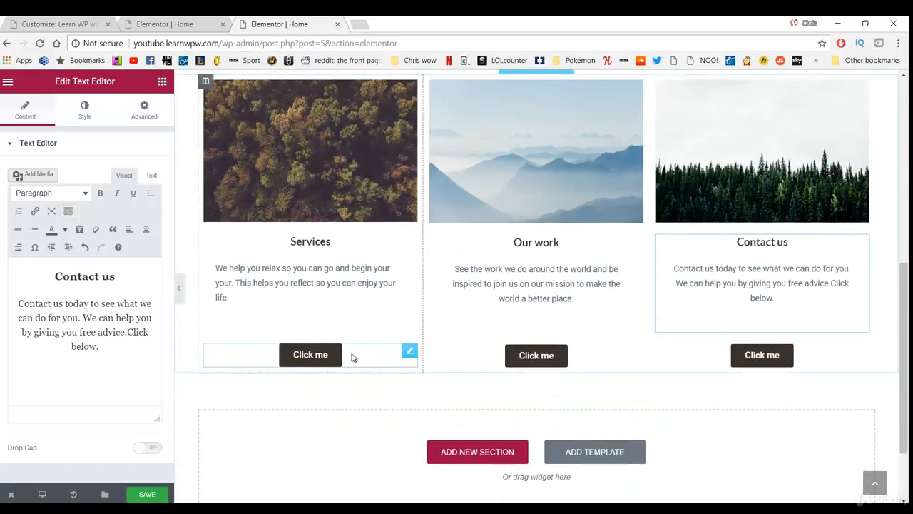
click(311, 352)
drag(122, 208, 60, 207)
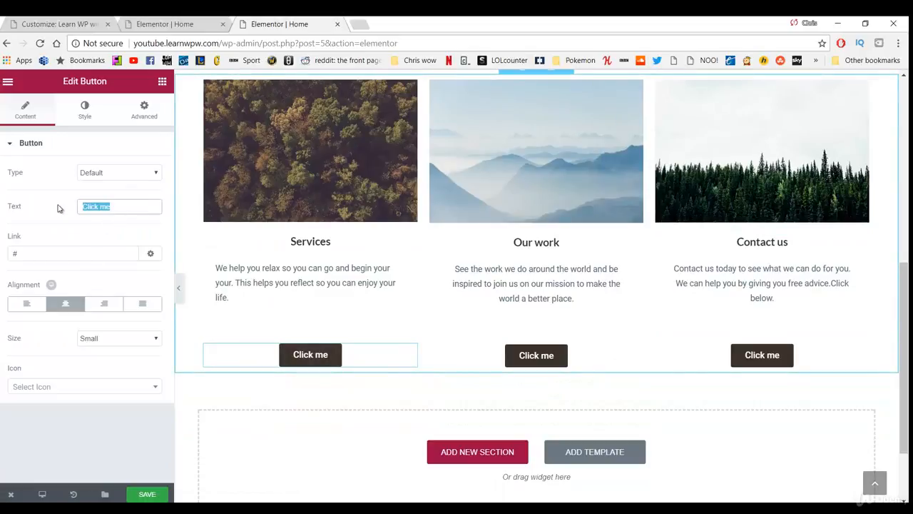
text(Our services)
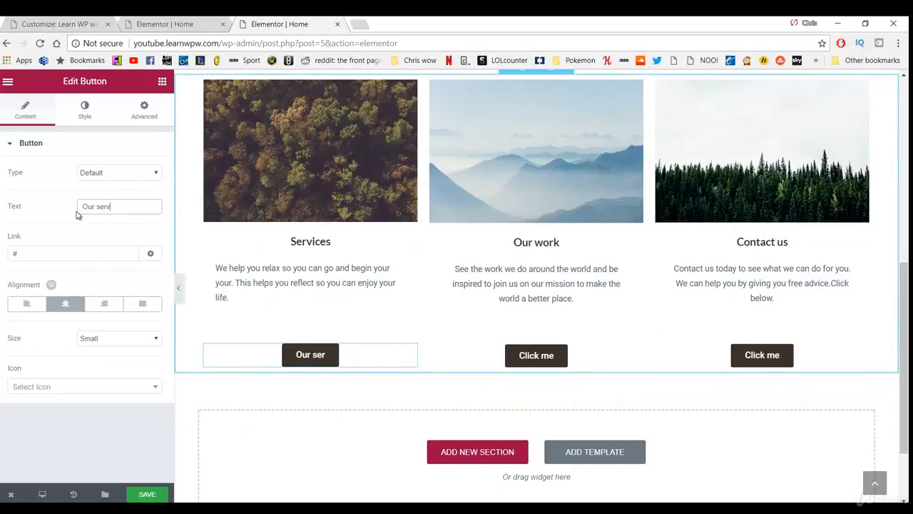
click(89, 259)
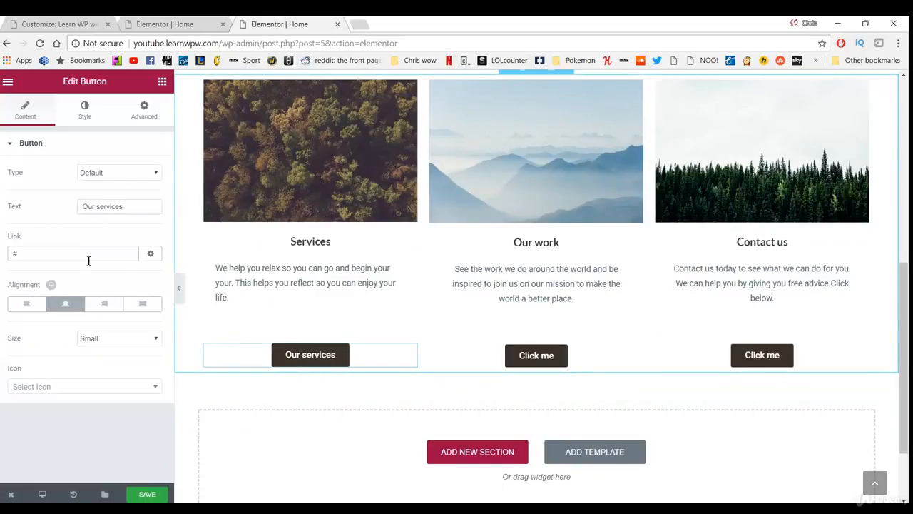
key(BackSpace)
scroll(333, 271, up, 6)
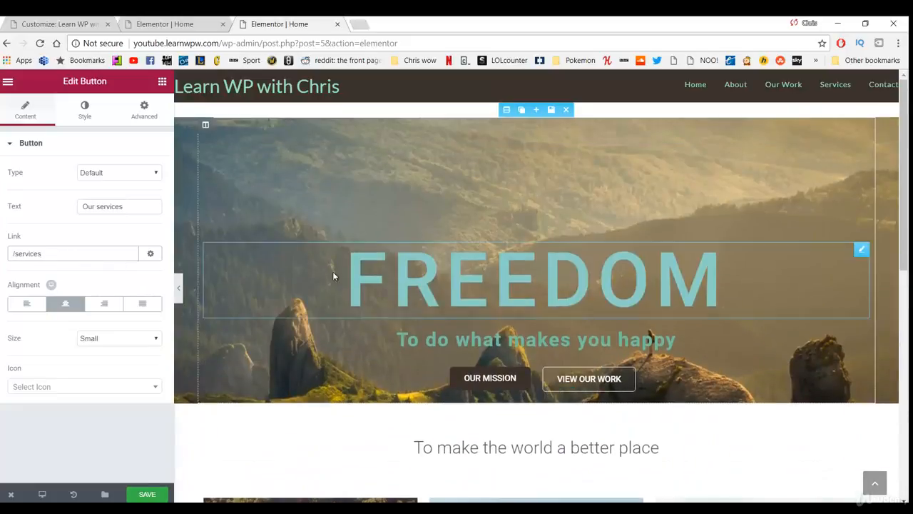
- Set the second column's button text to "Our Work"
scroll(500, 335, down, 8)
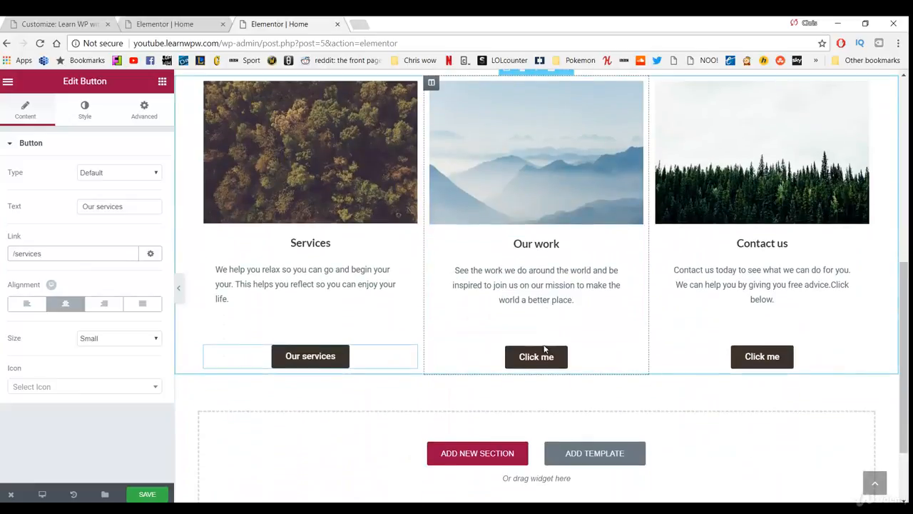
click(513, 356)
drag(115, 206, 61, 206)
text(Our work)
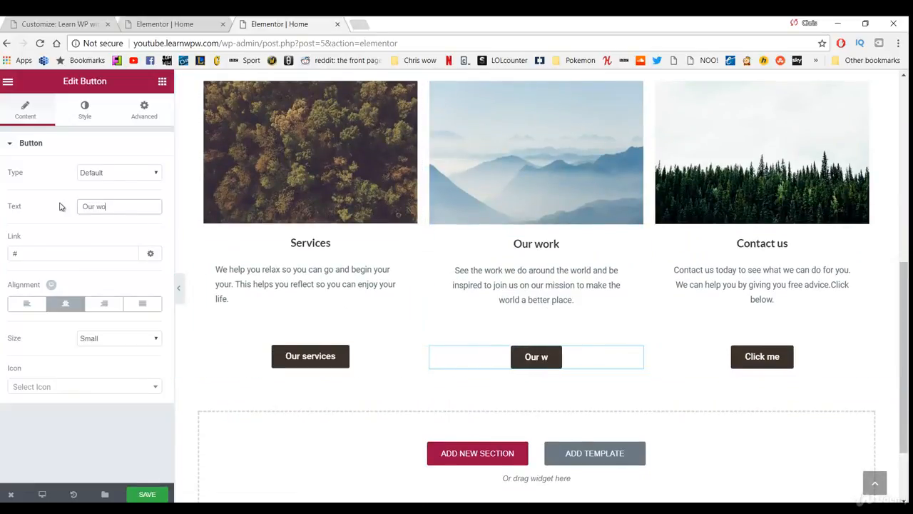
key(BackSpace)
key(BackSpace)
key(BackSpace)
key(BackSpace)
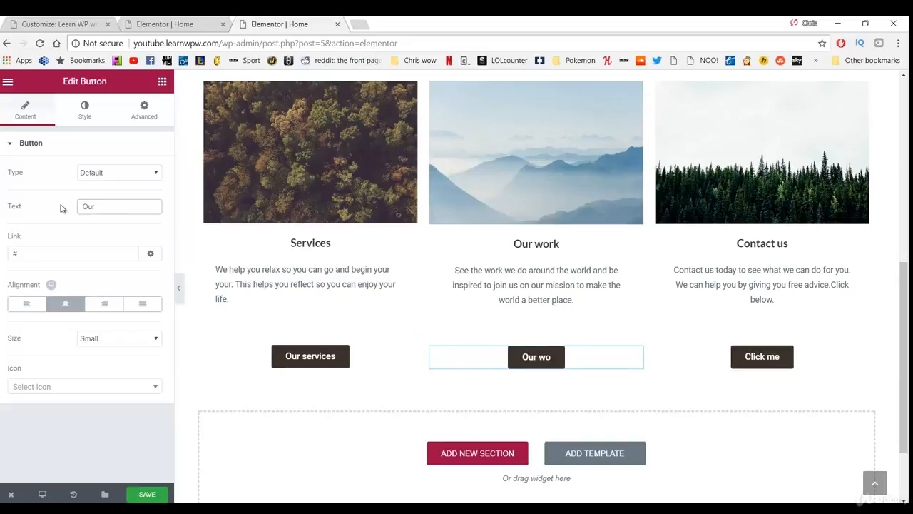
text(Work)
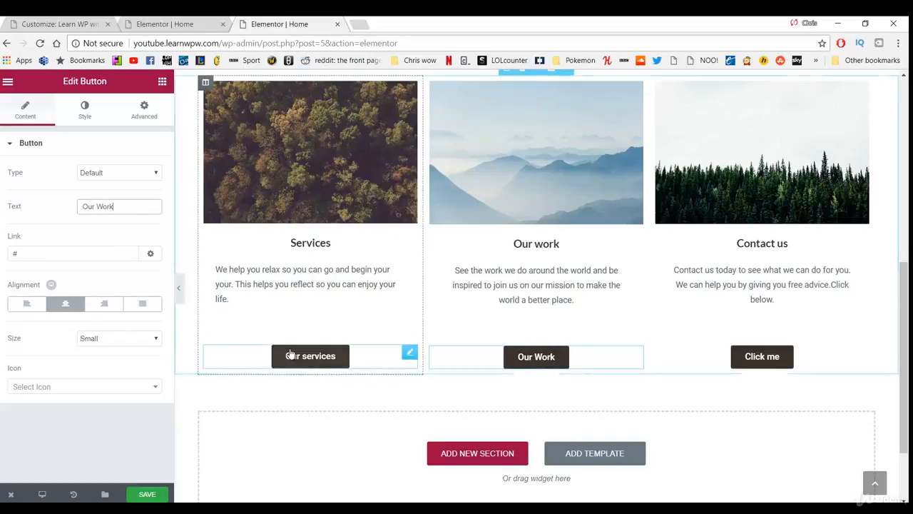
- Capitalise the second word of the first column's button text so it reads "Our Services"
click(312, 356)
click(312, 356)
key(BackSpace)
text(S)
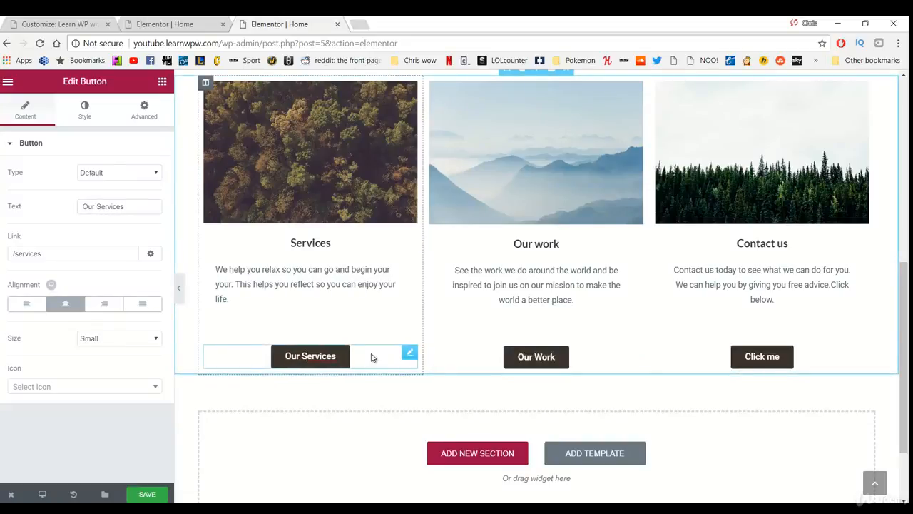
- Link the second column's button to /our-work
click(535, 356)
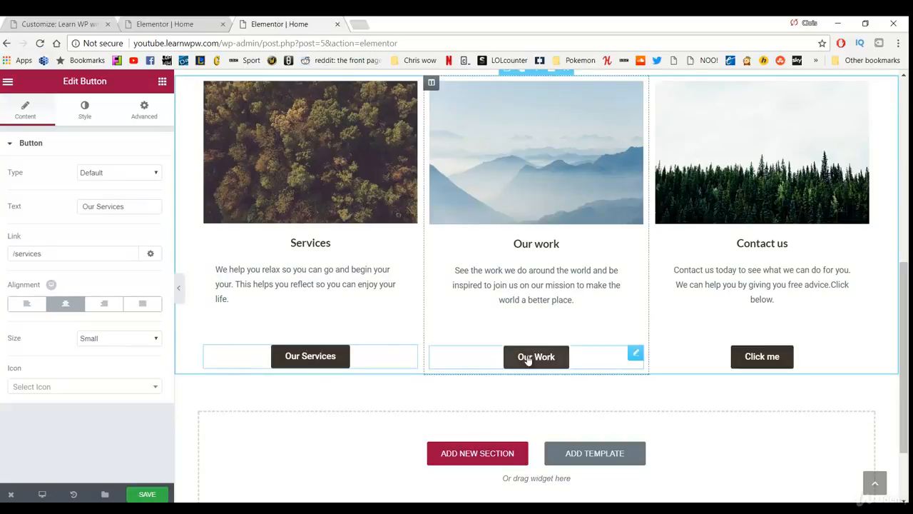
click(69, 253)
key(BackSpace)
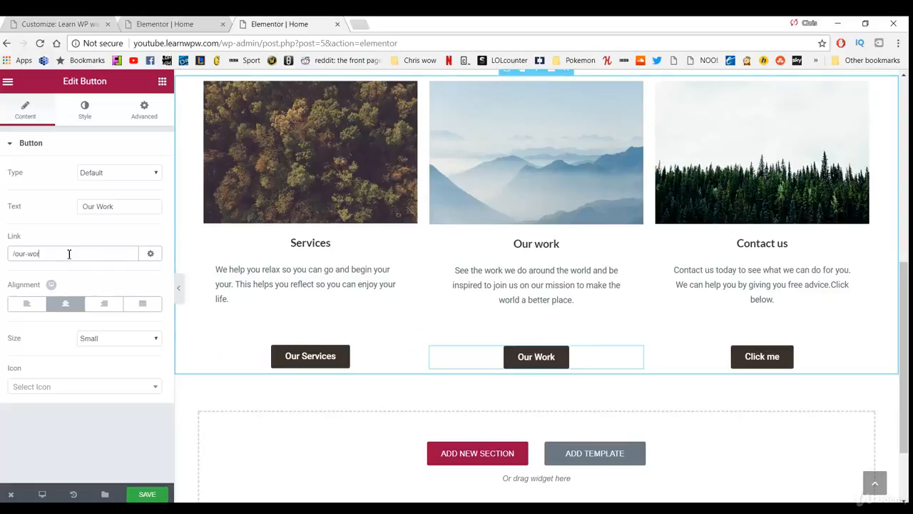
- Set the third column's button text to "Contact Us"
click(762, 356)
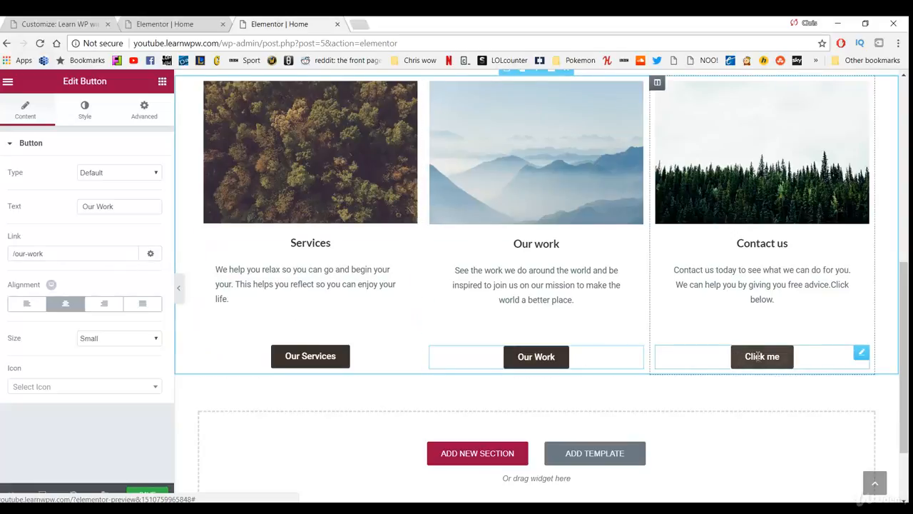
click(114, 206)
key(ctrl+a)
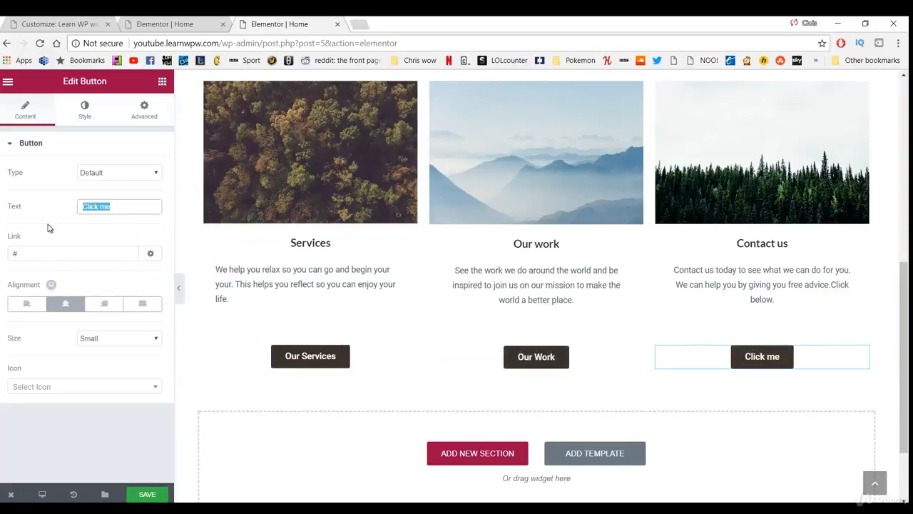
text(Contact us)
key(BackSpace)
key(BackSpace)
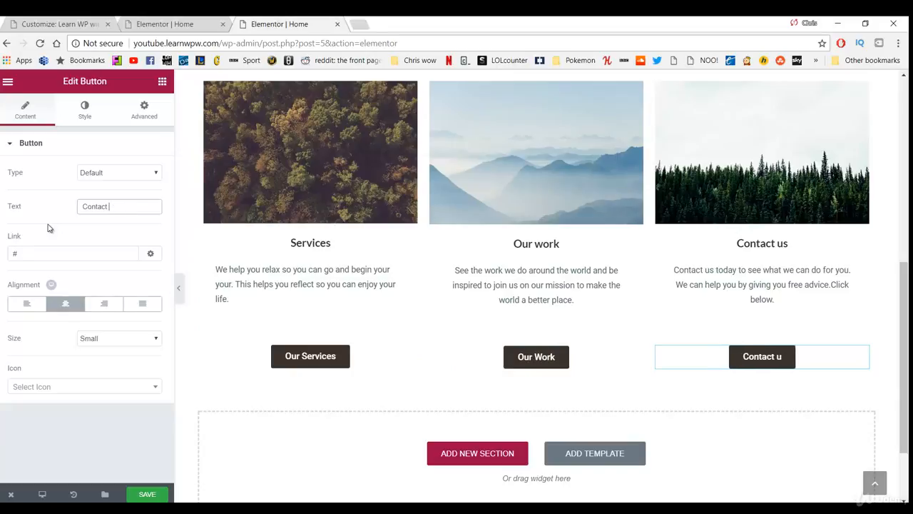
text(Us)
- Check the address of the Contact page in the site's navigation menu
click(61, 253)
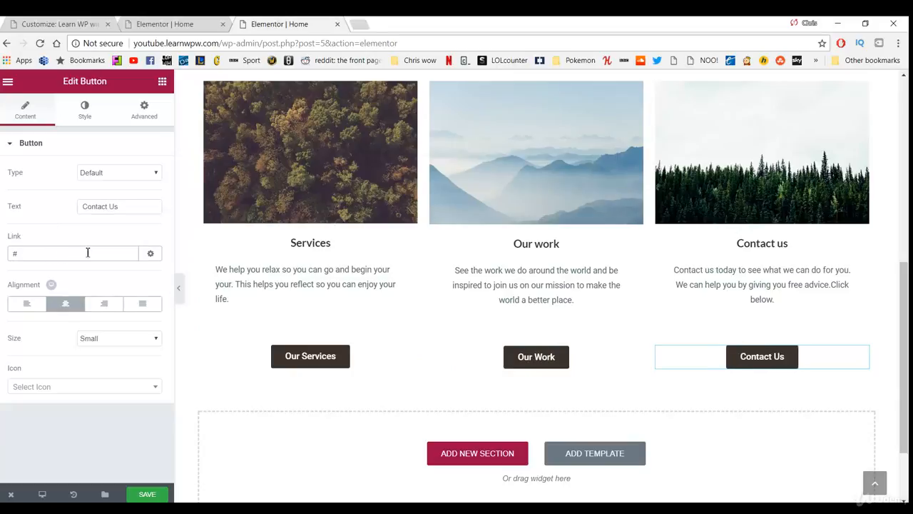
scroll(397, 247, up, 9)
scroll(399, 314, down, 6)
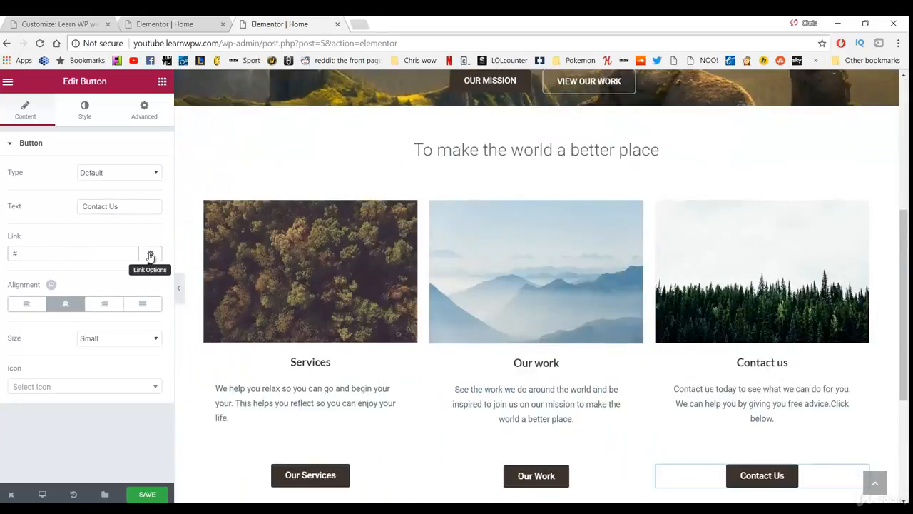
scroll(850, 89, up, 4)
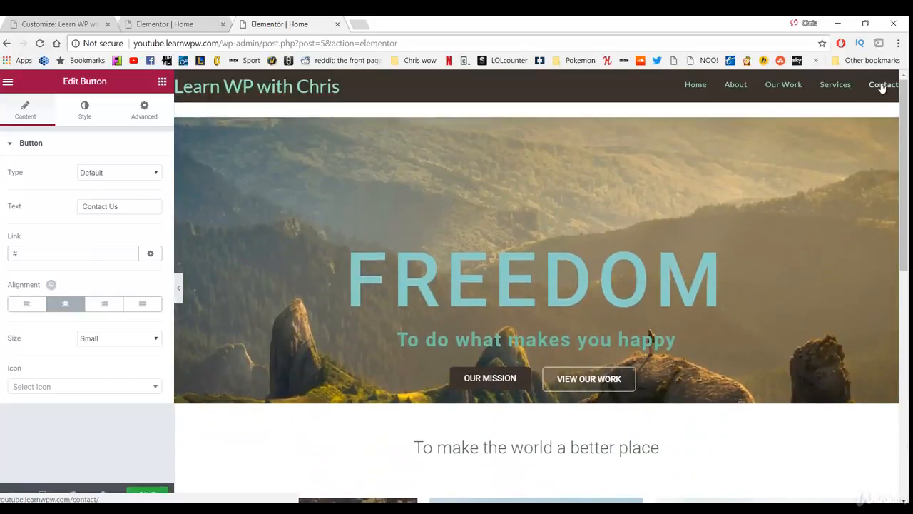
drag(615, 499, 647, 493)
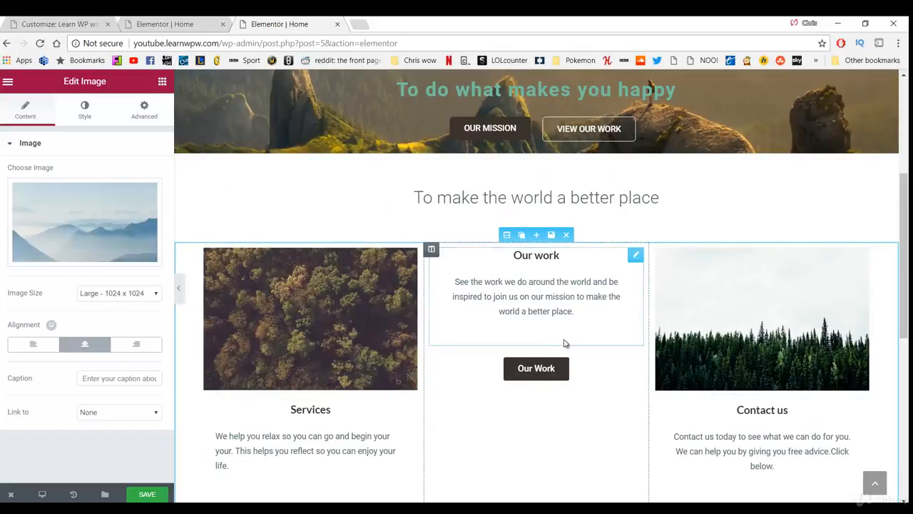
scroll(565, 342, down, 3)
drag(728, 379, 504, 212)
scroll(513, 150, up, 2)
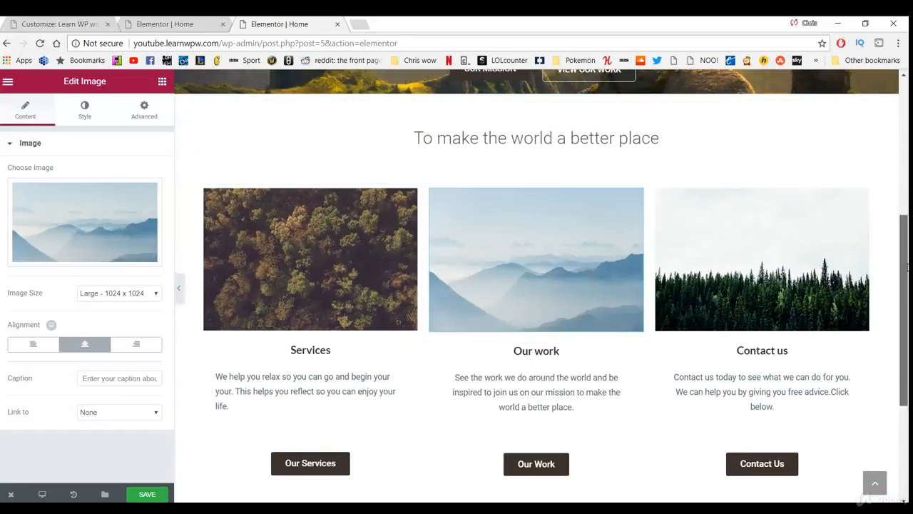
scroll(878, 89, up, 5)
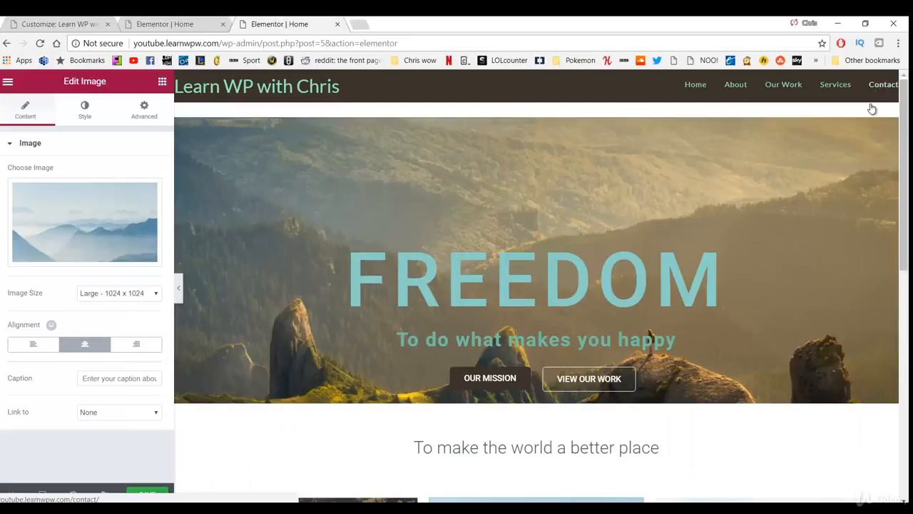
scroll(628, 492, down, 1)
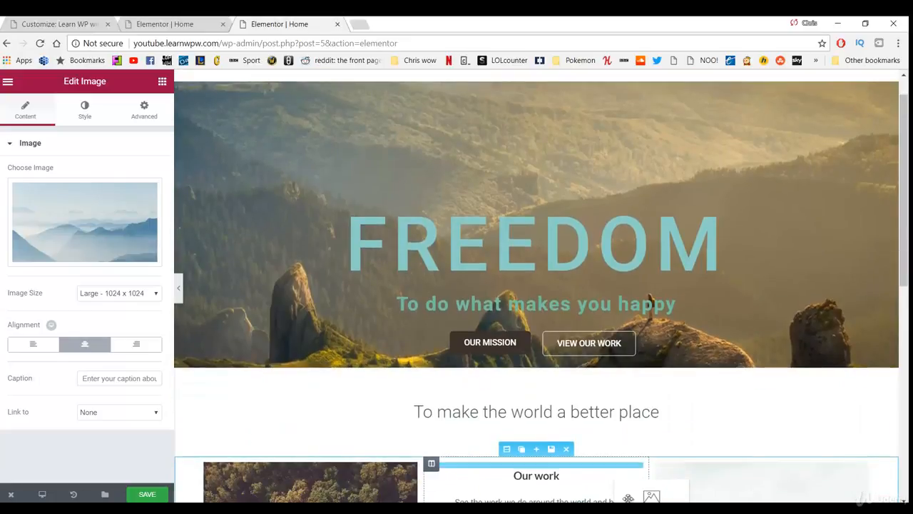
scroll(628, 498, down, 1)
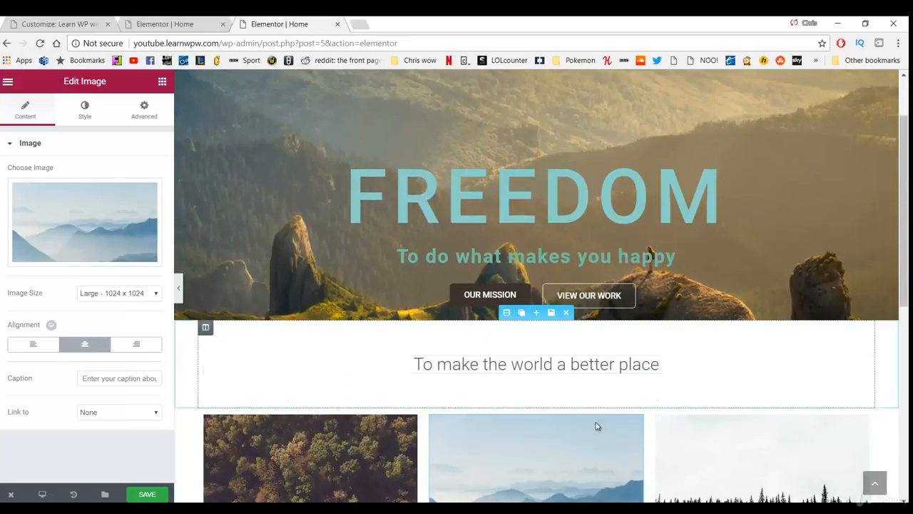
- Link the third column's button to /contact and save the page
scroll(597, 426, down, 3)
scroll(721, 361, down, 2)
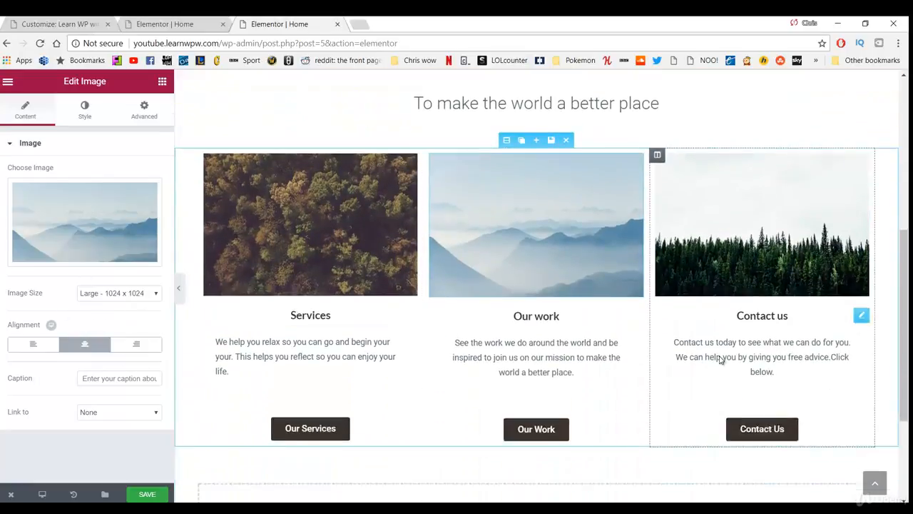
scroll(720, 361, down, 1)
click(758, 392)
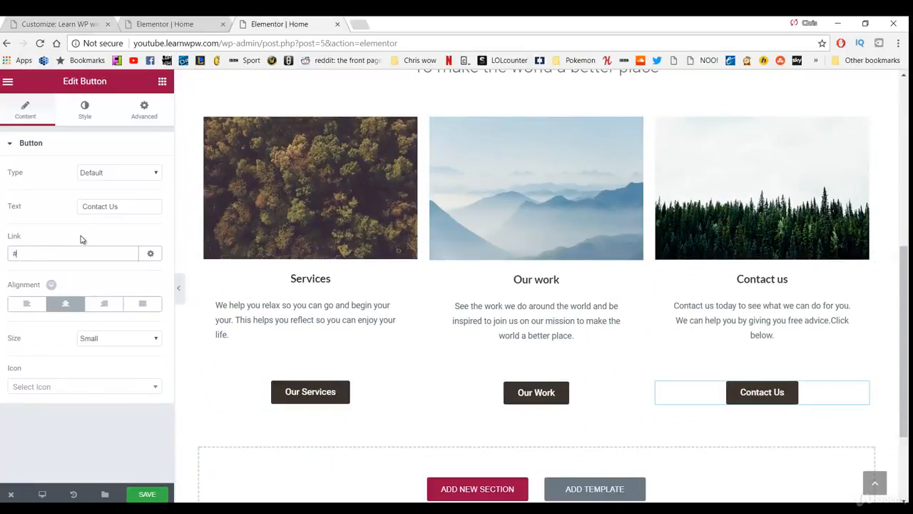
text(/contact)
click(153, 495)
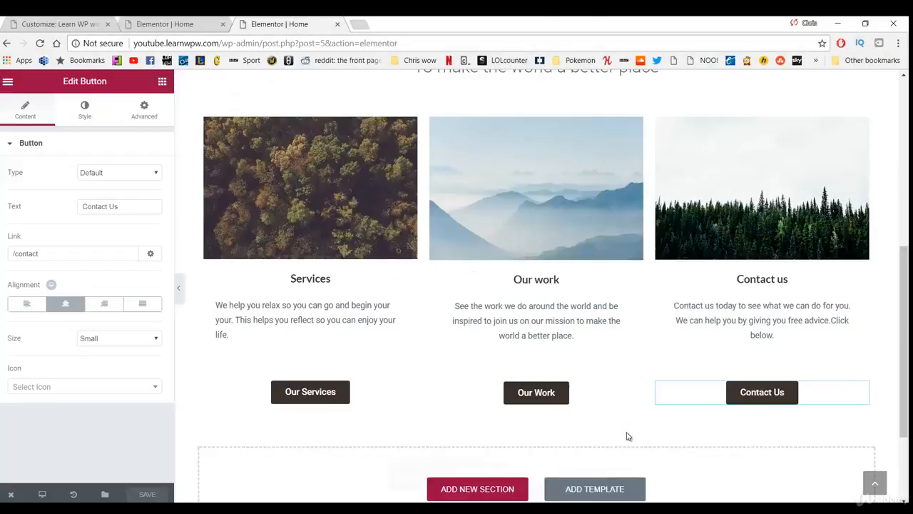
- Add a new section with two equal columns below the three-column section
scroll(465, 411, up, 1)
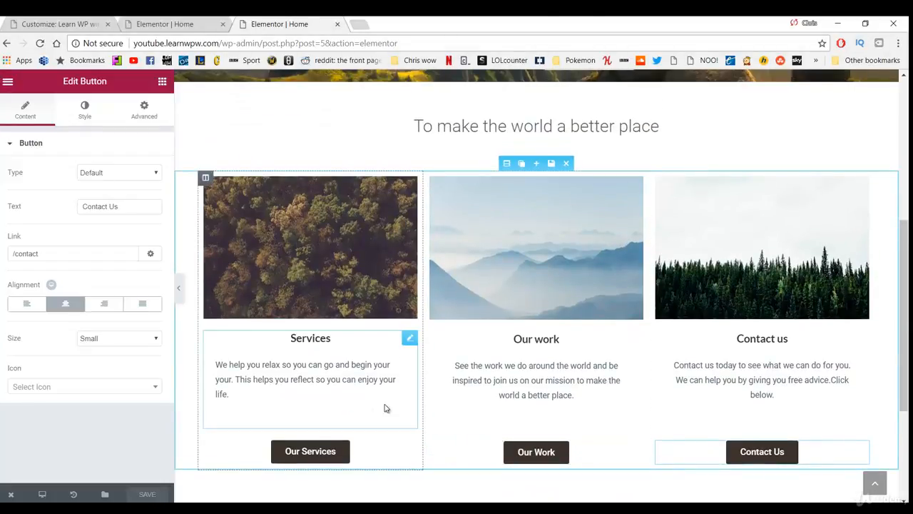
scroll(475, 307, down, 3)
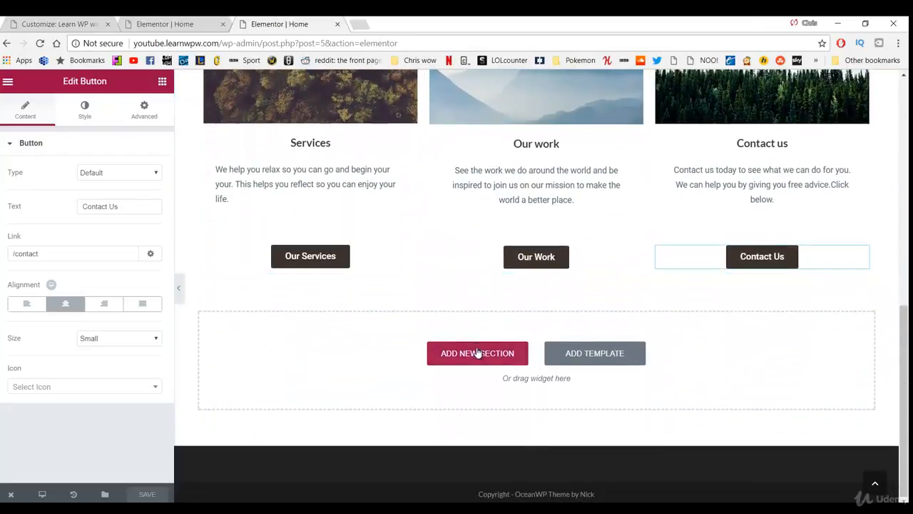
click(477, 356)
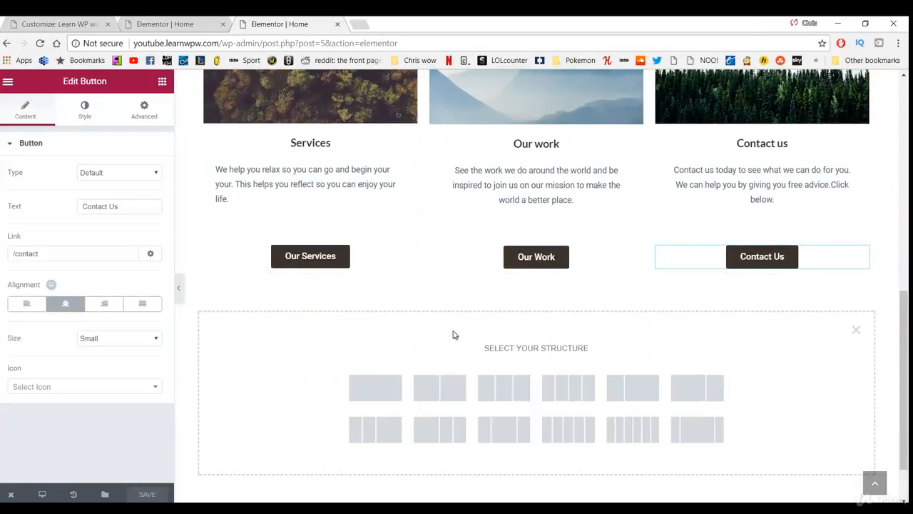
click(442, 386)
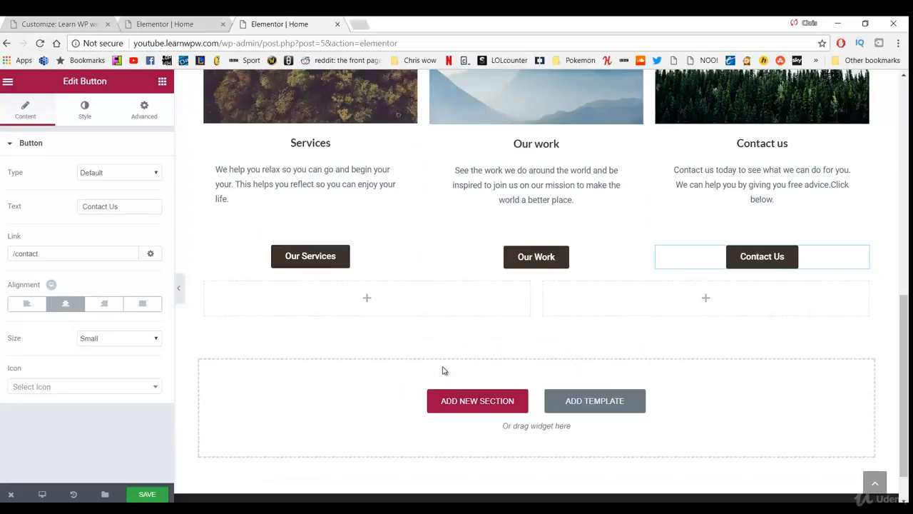
- Give the new two-column section a classic background in light grey #f7f7f7
mouse_move(406, 297)
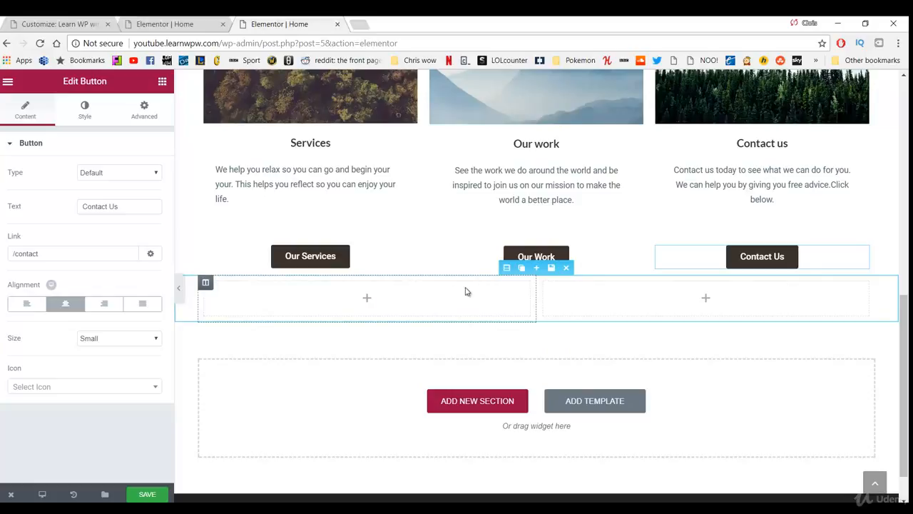
click(506, 267)
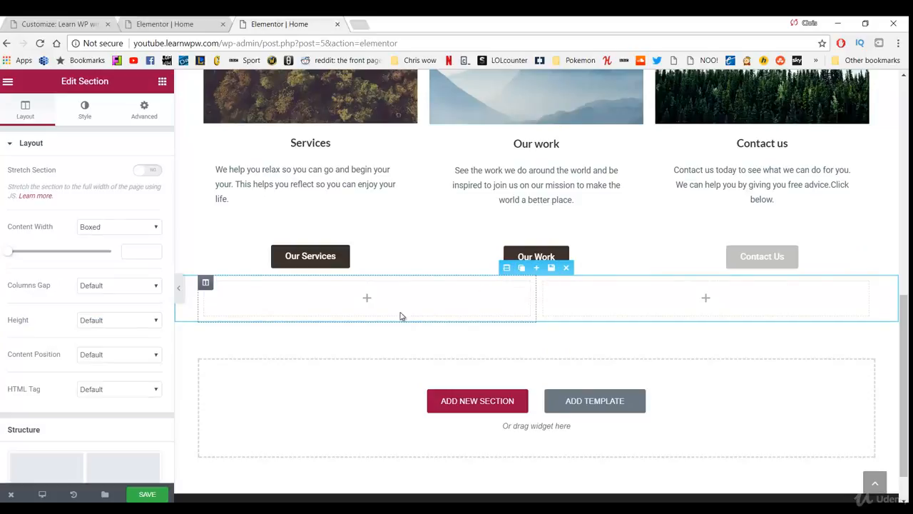
click(85, 108)
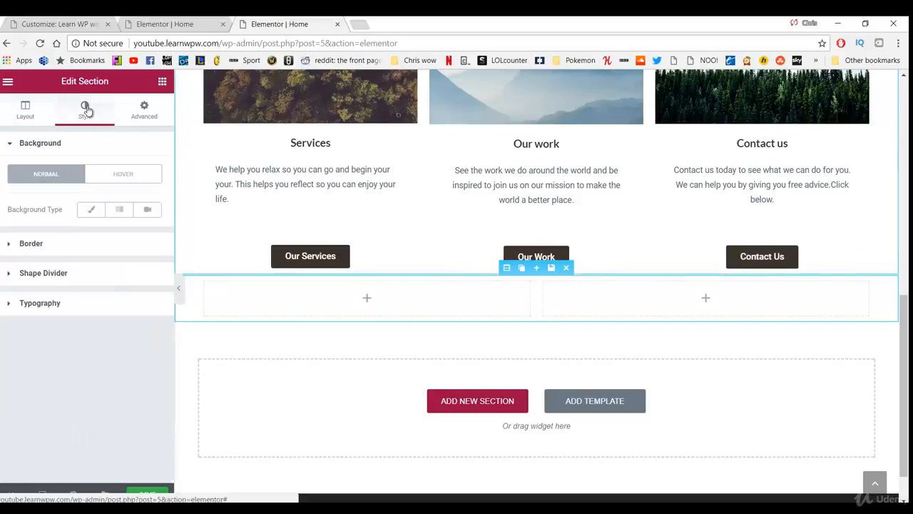
click(89, 212)
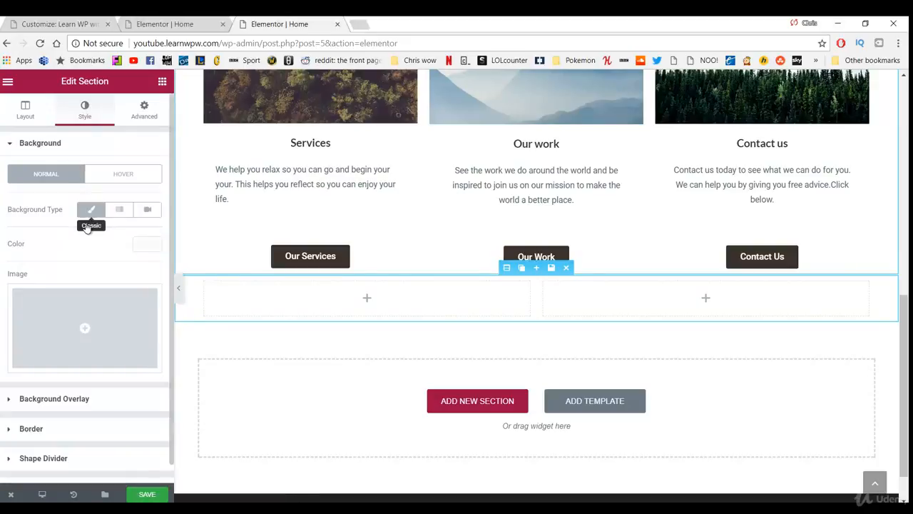
click(134, 251)
drag(25, 268, 7, 263)
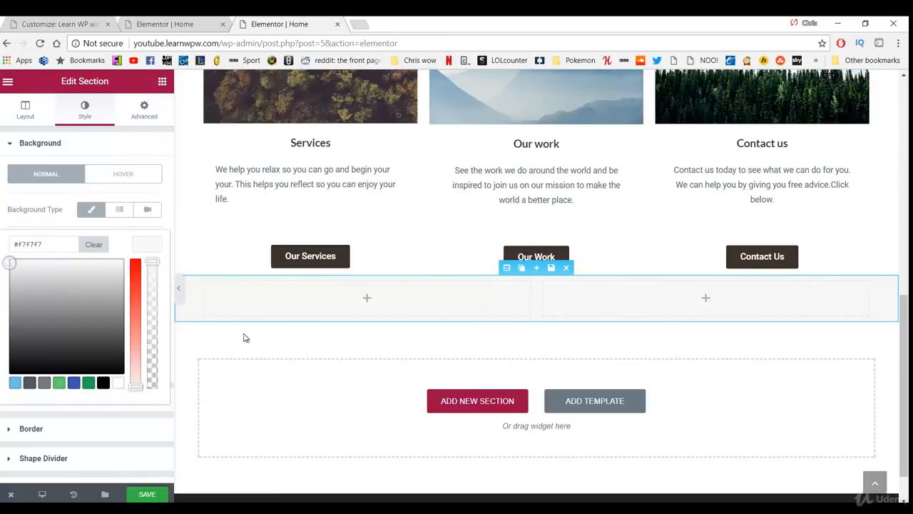
- Unlink the grey section's margin values and set its top margin to 50 px
click(141, 118)
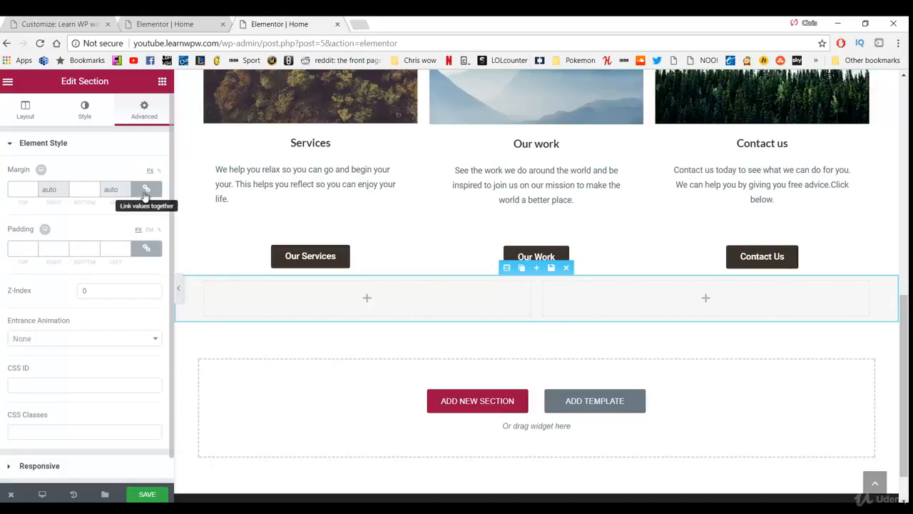
click(142, 191)
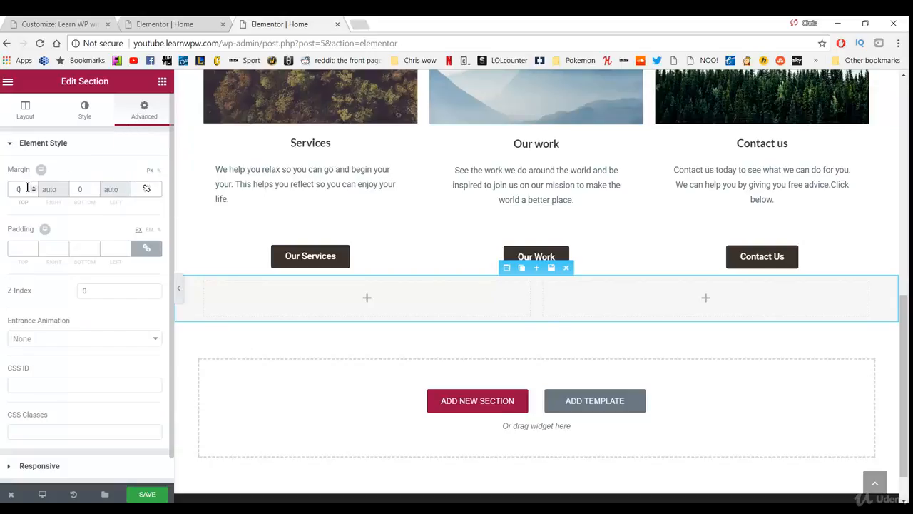
text(50)
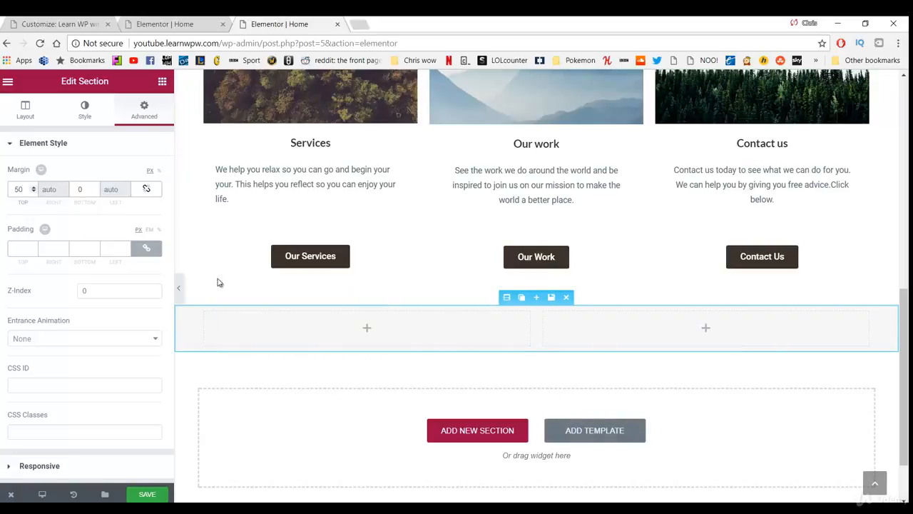
- Unlink the grey section's padding values and set the top and bottom padding to 40 px each
click(22, 249)
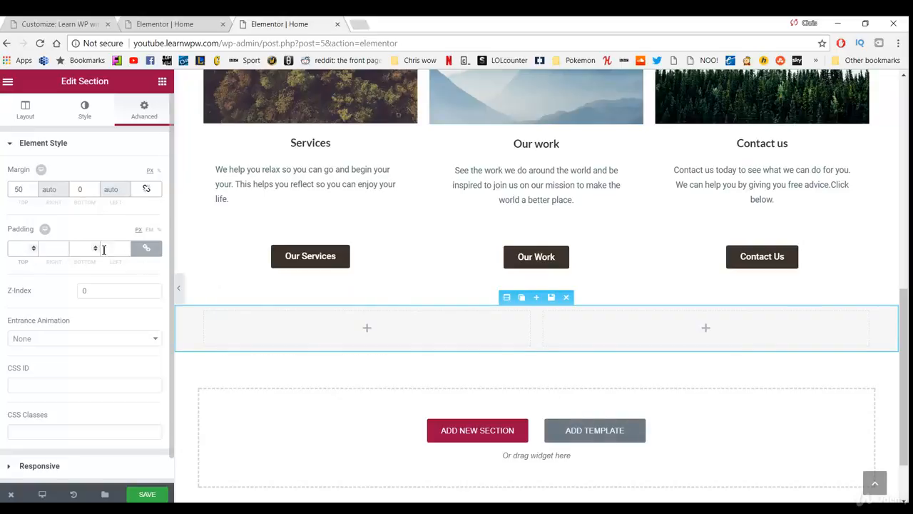
click(146, 249)
text(40)
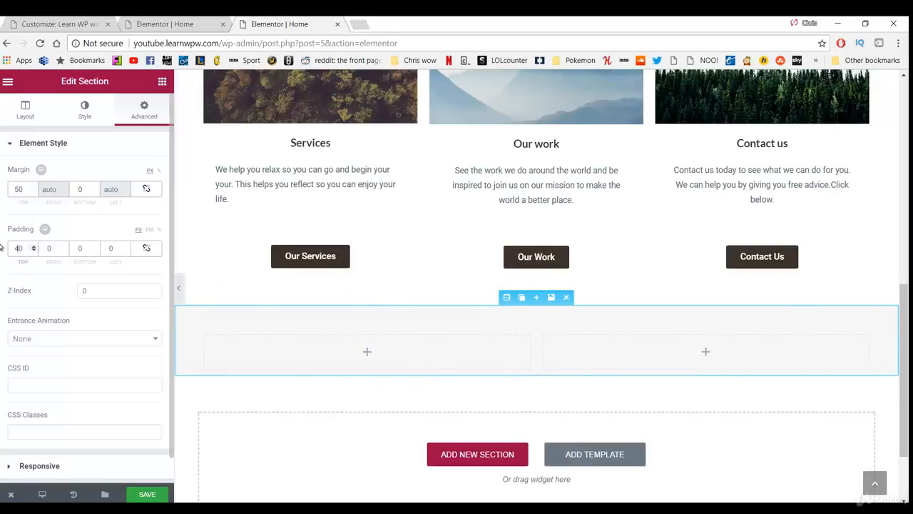
click(82, 250)
text(40)
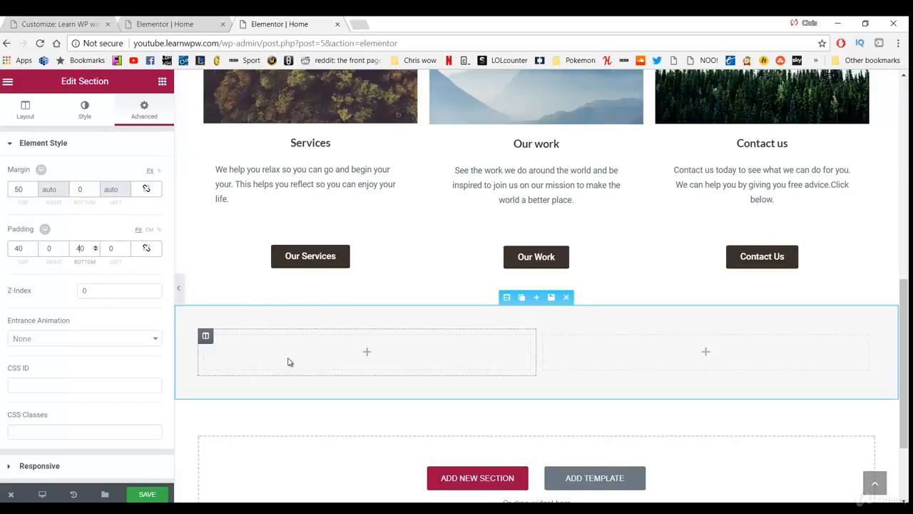
- Add a Heading widget to the first column of the grey section and title it "Our Work"
click(162, 81)
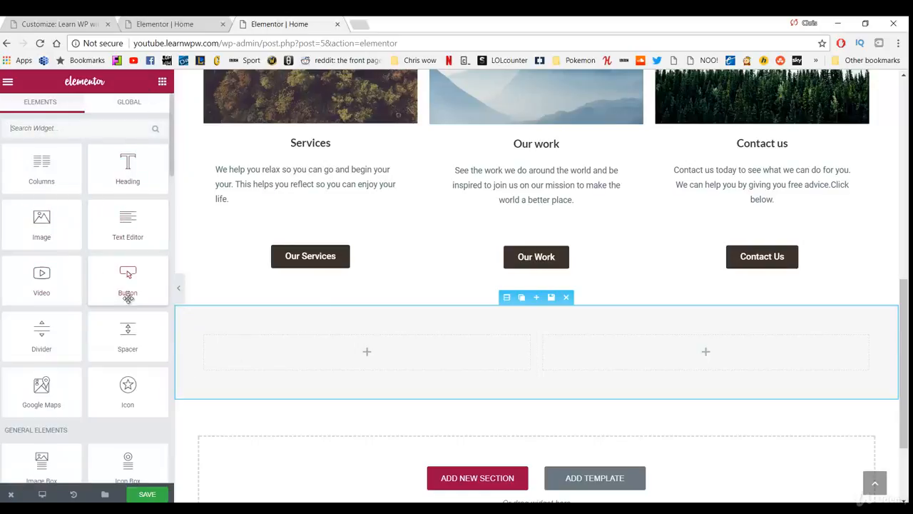
drag(148, 190, 288, 349)
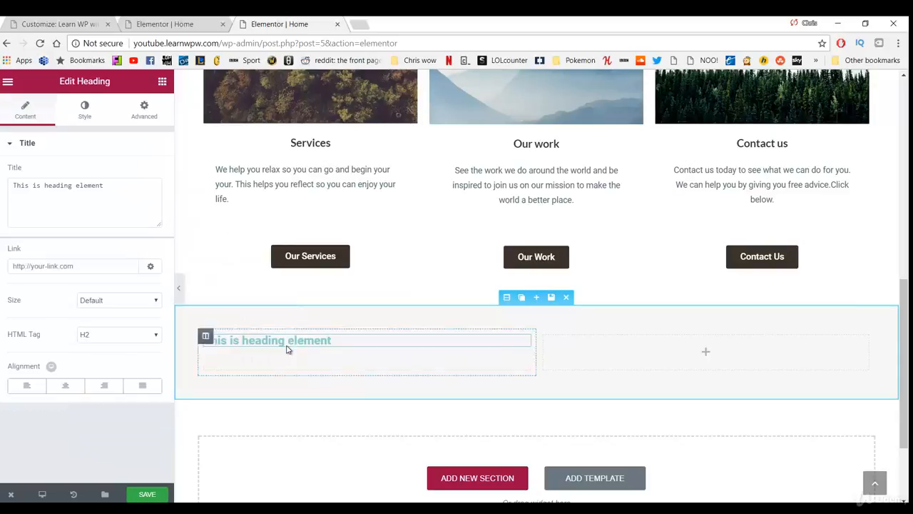
triple_click(305, 343)
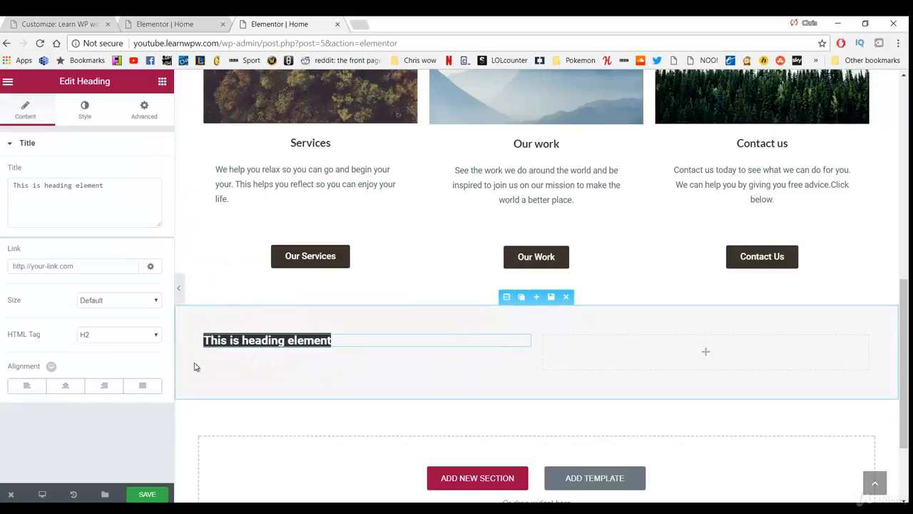
scroll(195, 367, down, 2)
scroll(212, 283, up, 1)
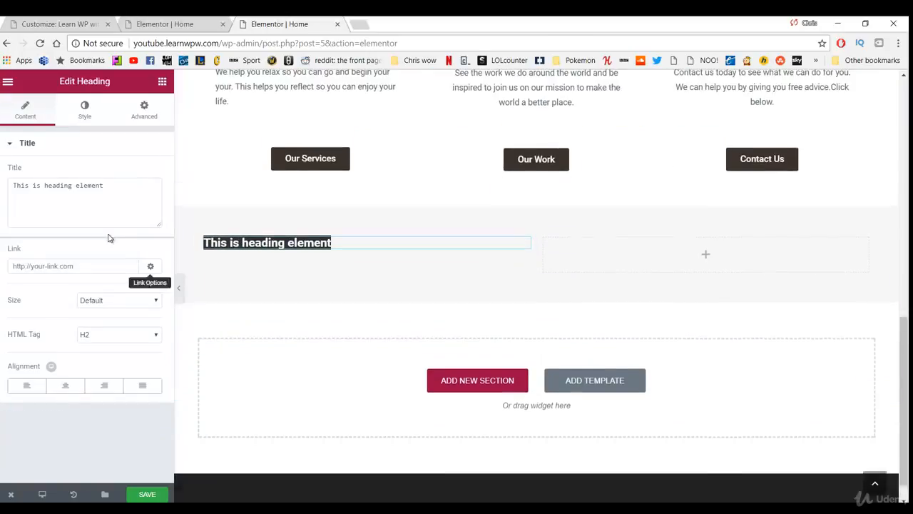
drag(109, 212, 1, 216)
text(Our Work)
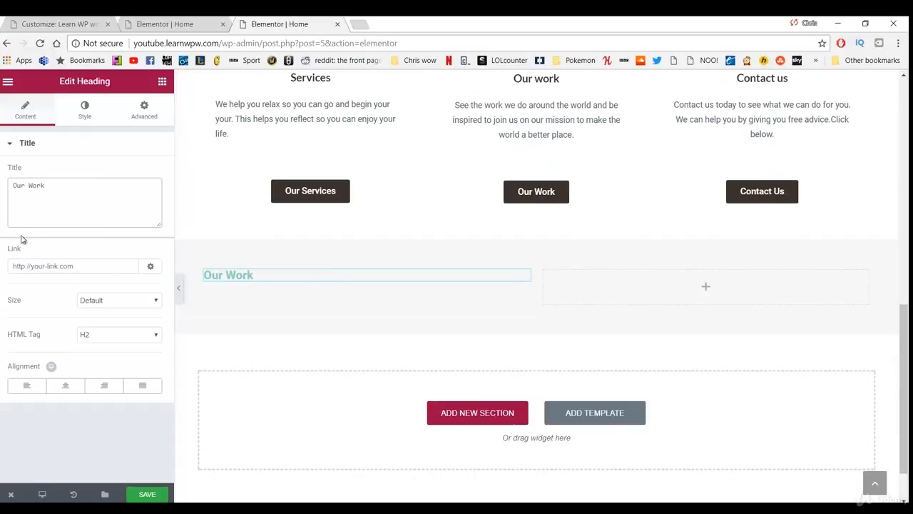
- Enable custom typography for the "Our Work" heading and set its size to 34 px
click(83, 114)
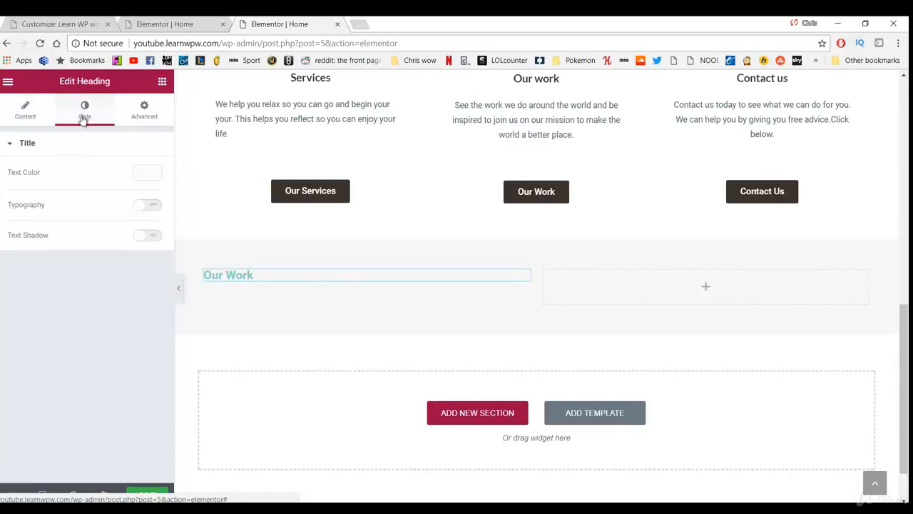
click(149, 205)
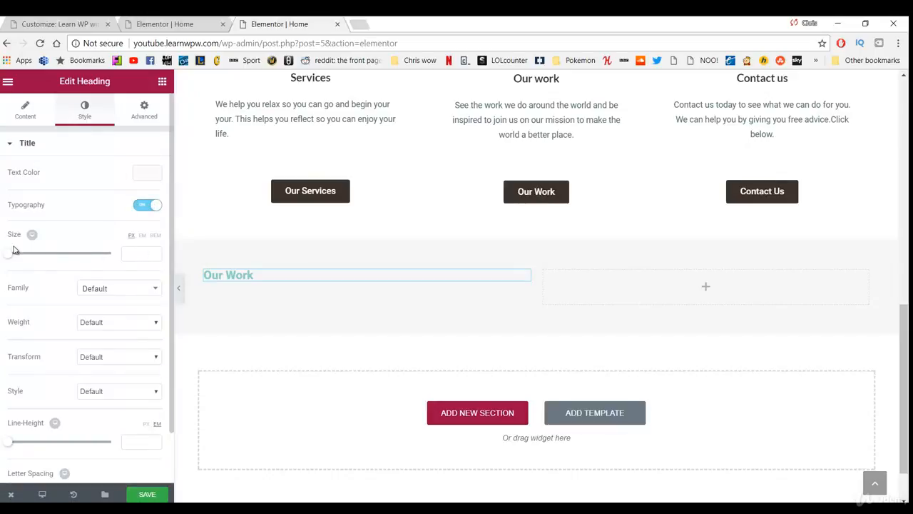
drag(15, 251, 27, 262)
- Tighten the "Our Work" heading's line height and set only its top margin to 20 px
scroll(111, 311, down, 1)
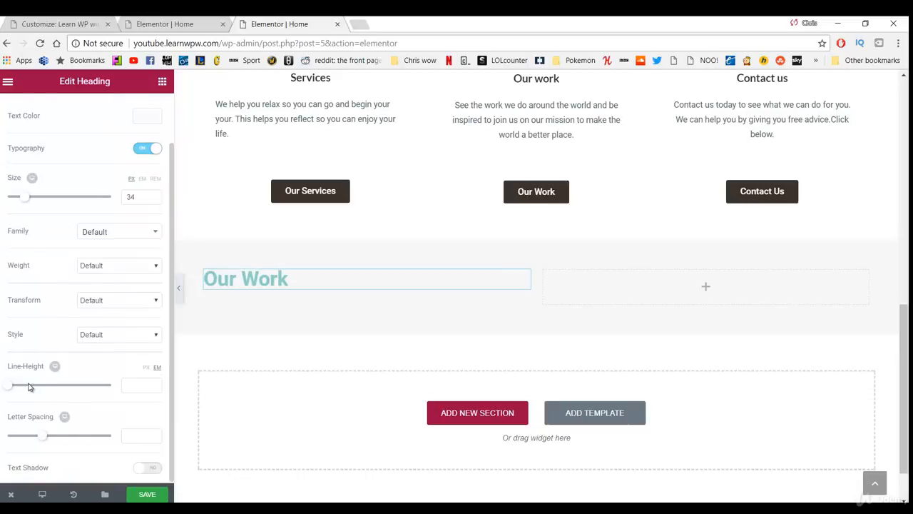
drag(11, 393, 18, 395)
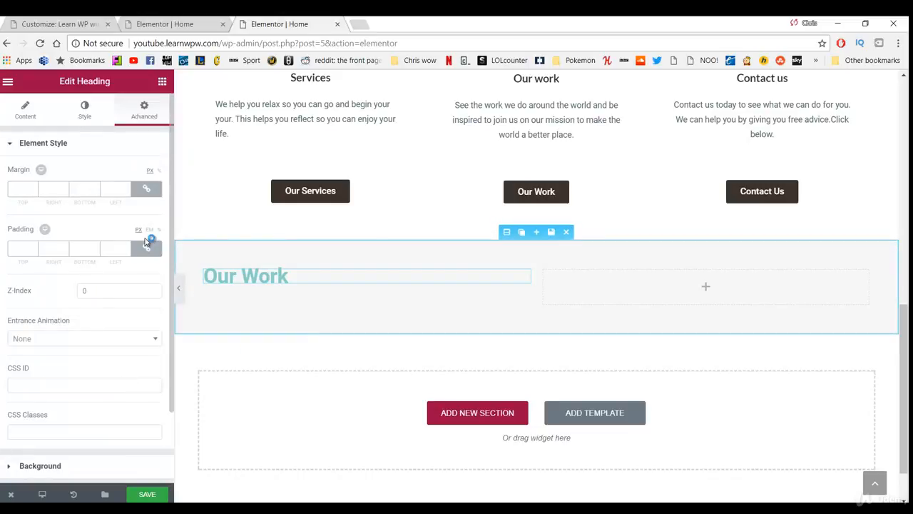
click(146, 190)
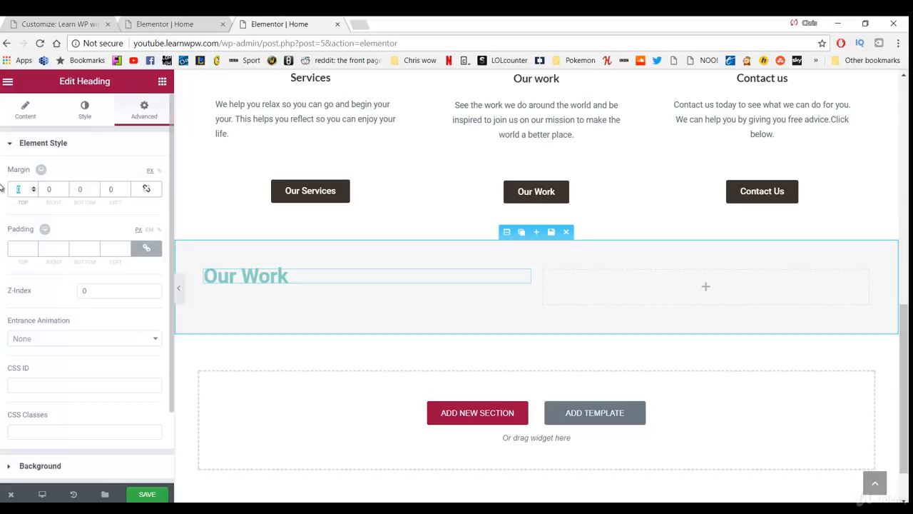
text(20)
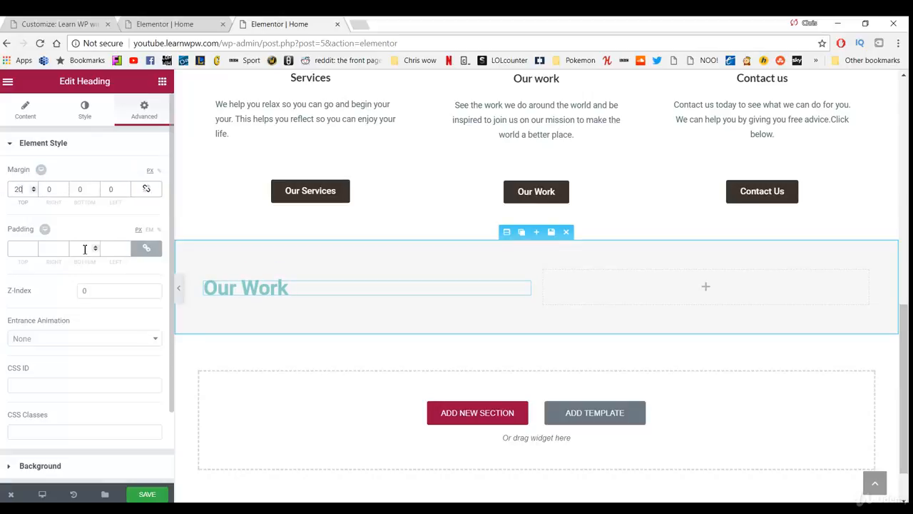
- Add a Text Editor widget beneath the "Our Work" heading in the first column
click(163, 80)
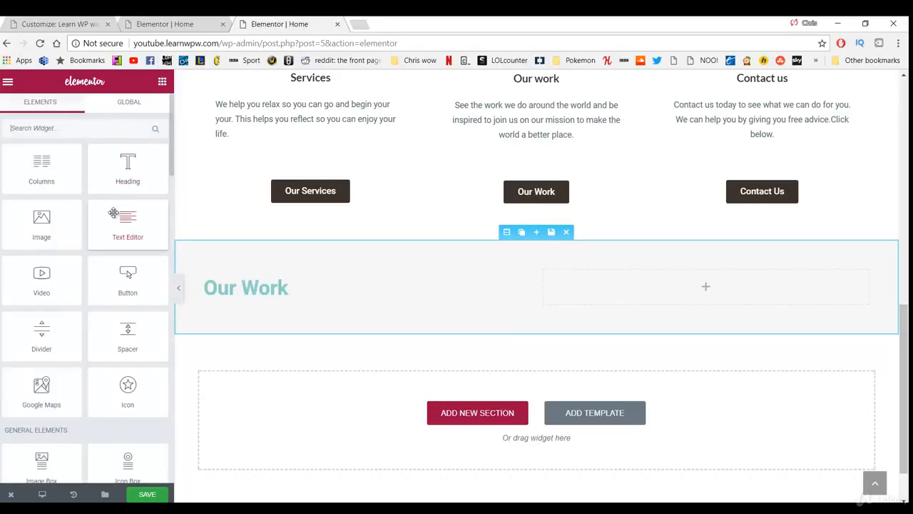
drag(118, 219, 246, 313)
drag(127, 235, 259, 295)
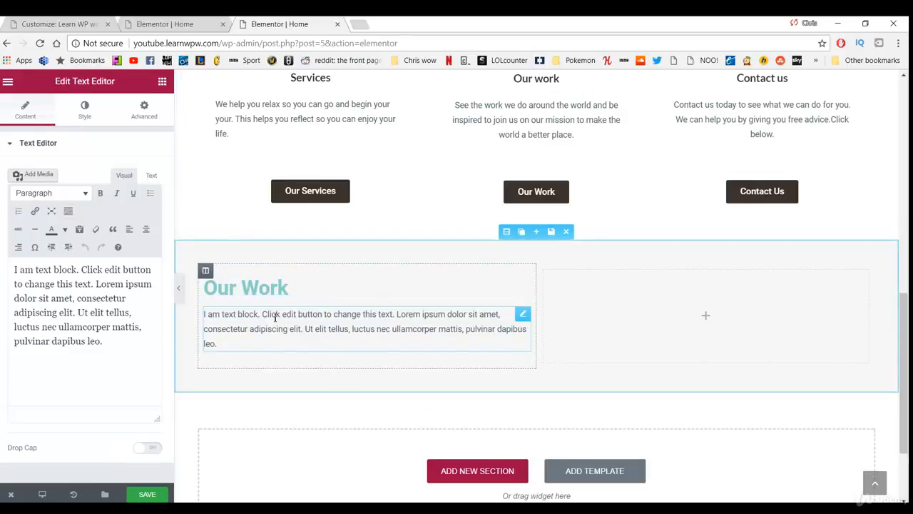
- Replace the placeholder text beneath the "Our Work" heading with "We believe actions speak louder than words"
drag(235, 349, 204, 271)
click(236, 342)
drag(237, 340, 203, 318)
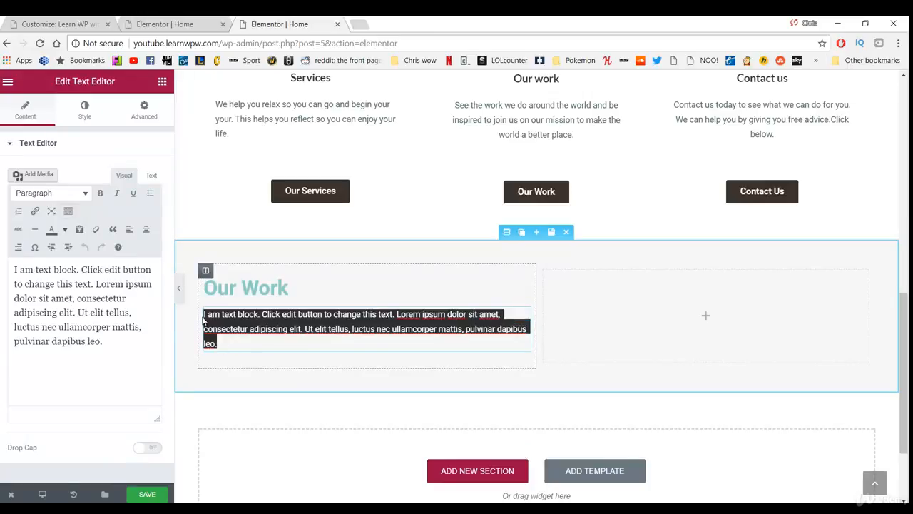
click(79, 230)
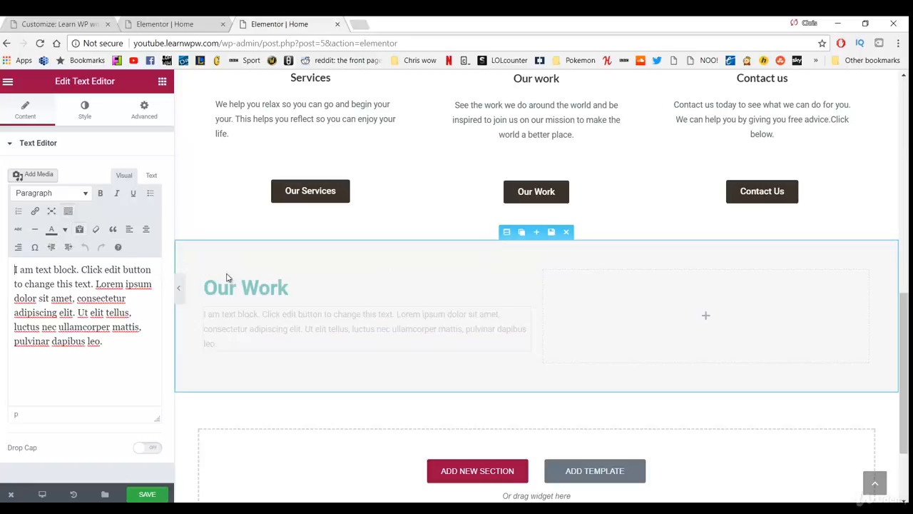
click(230, 345)
drag(216, 343, 193, 315)
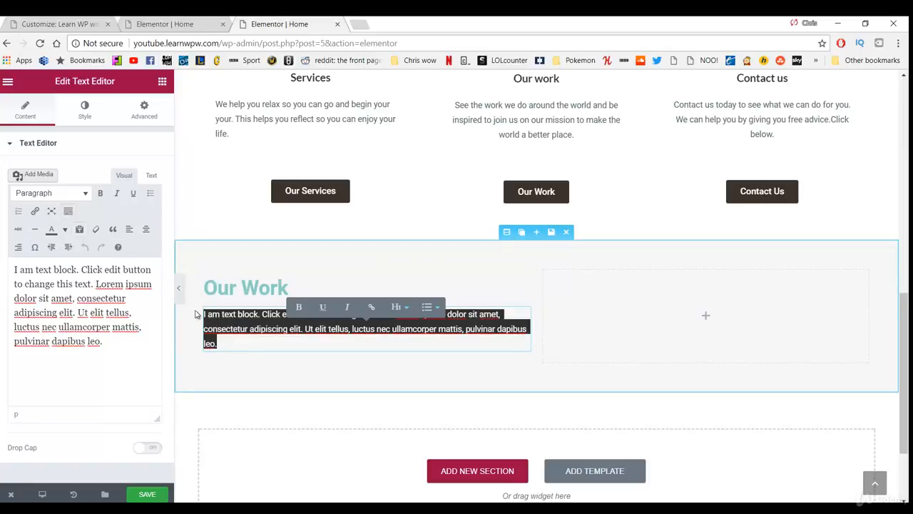
key(BackSpace)
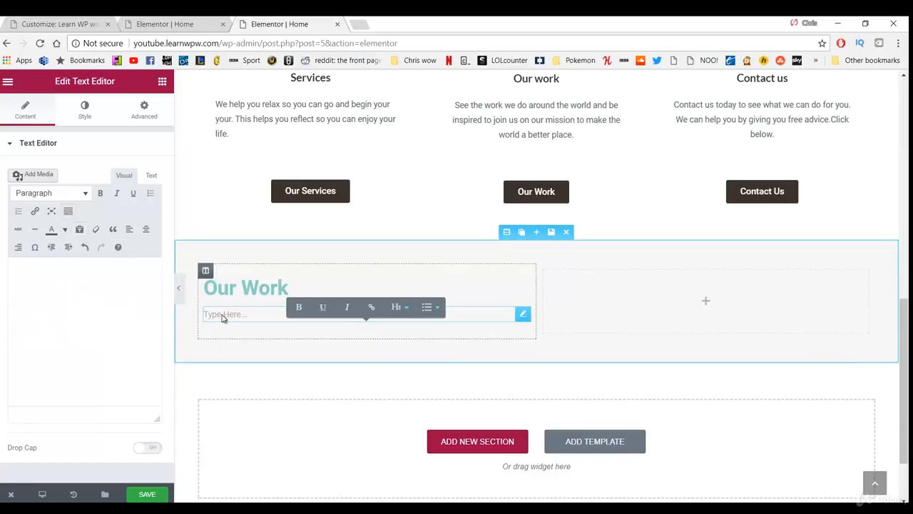
click(84, 295)
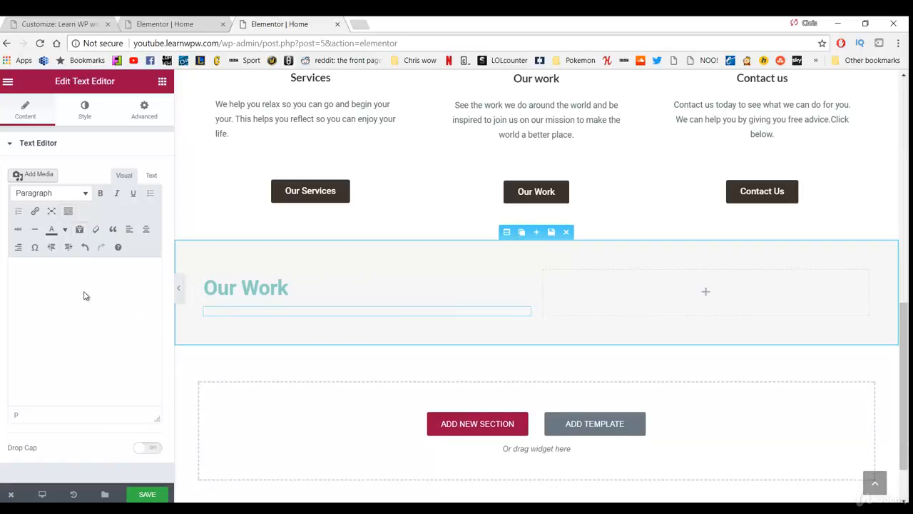
text(We be)
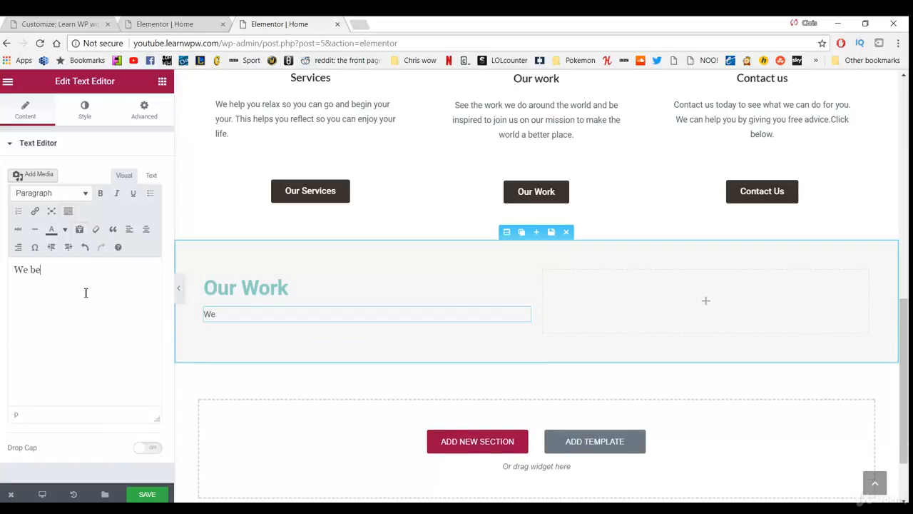
text(lieve action)
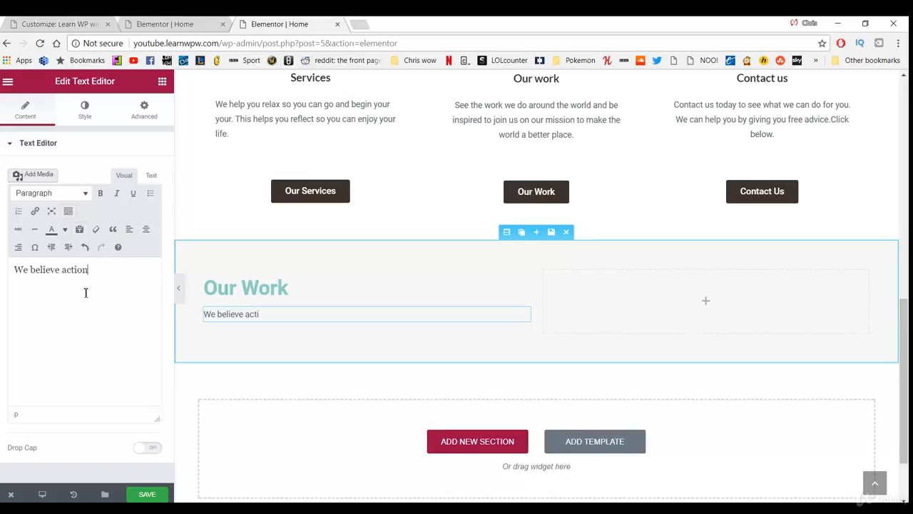
text(s speak lou)
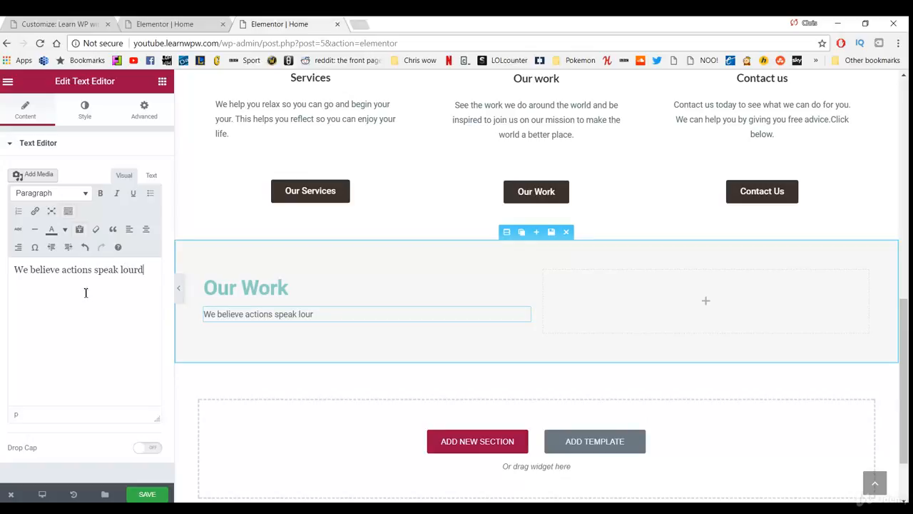
text(der than work)
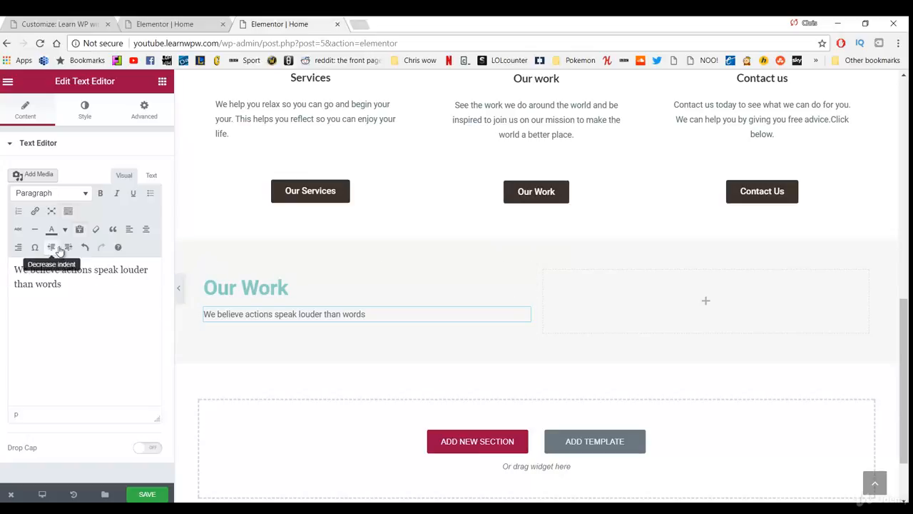
- Try centre alignment on the "We believe actions speak louder than words" text and return it to left alignment
drag(64, 285, 4, 276)
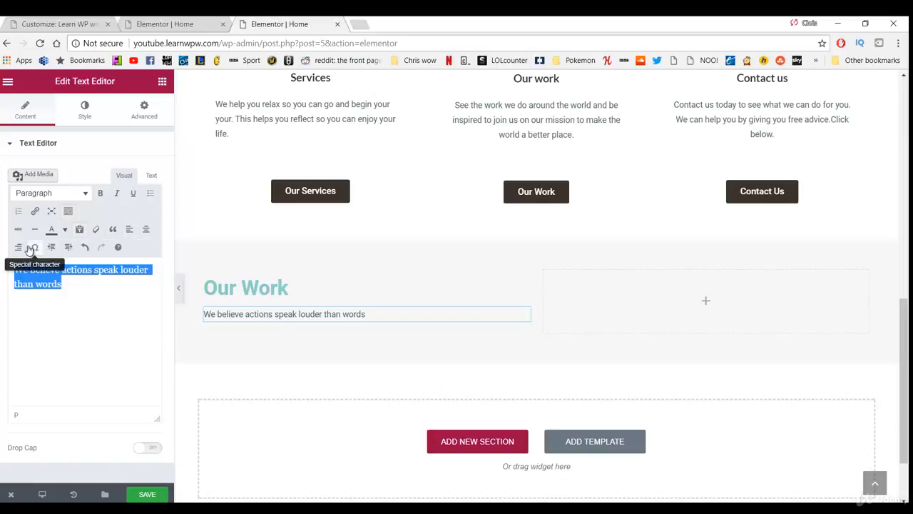
click(146, 229)
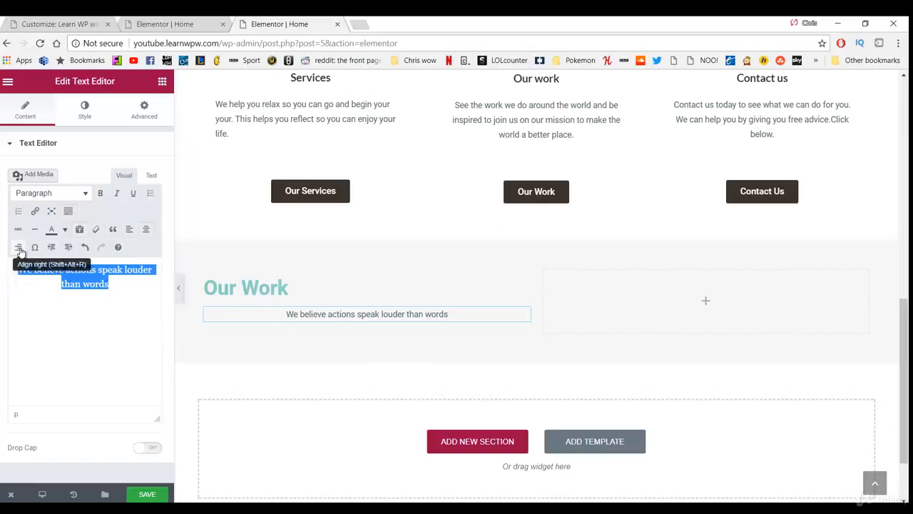
click(130, 230)
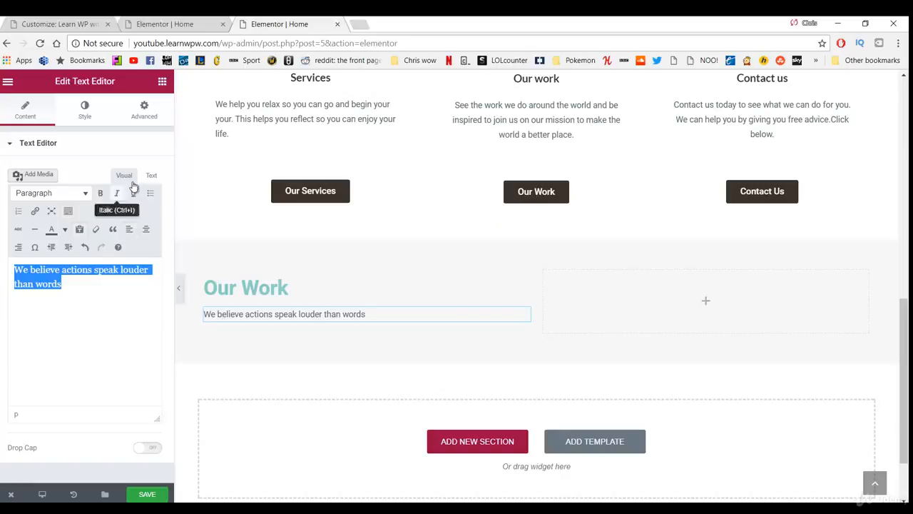
click(86, 114)
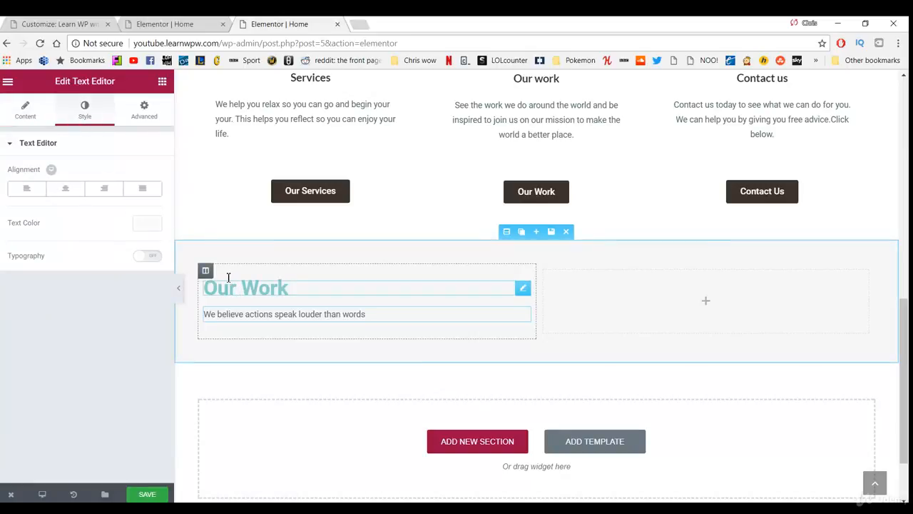
- Add a Columns widget to the empty second column of the grey section
scroll(290, 344, down, 1)
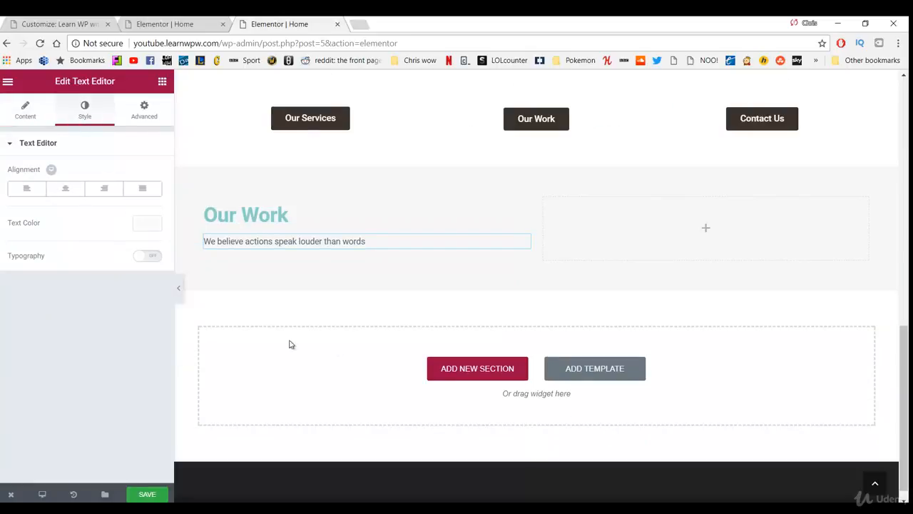
click(162, 83)
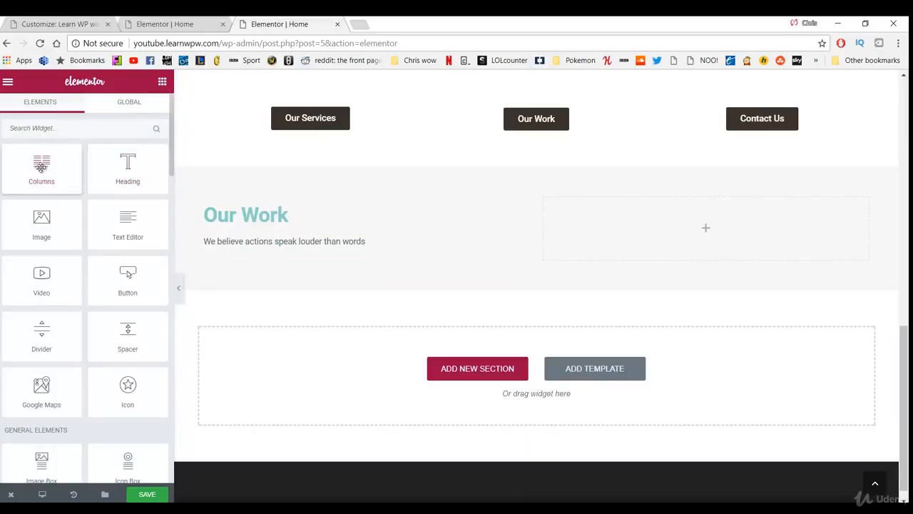
drag(41, 166, 646, 221)
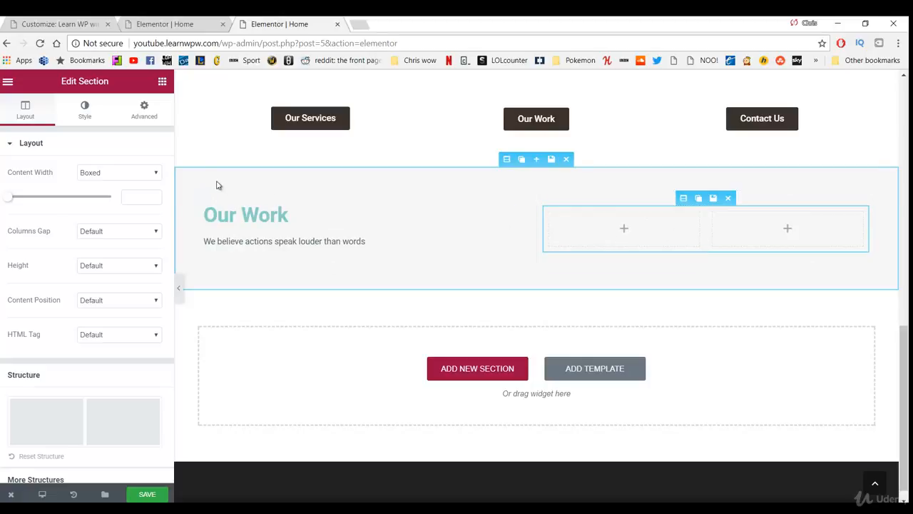
- Unlink the margins of the new inner columns section and set its top margin to 27 px
click(87, 109)
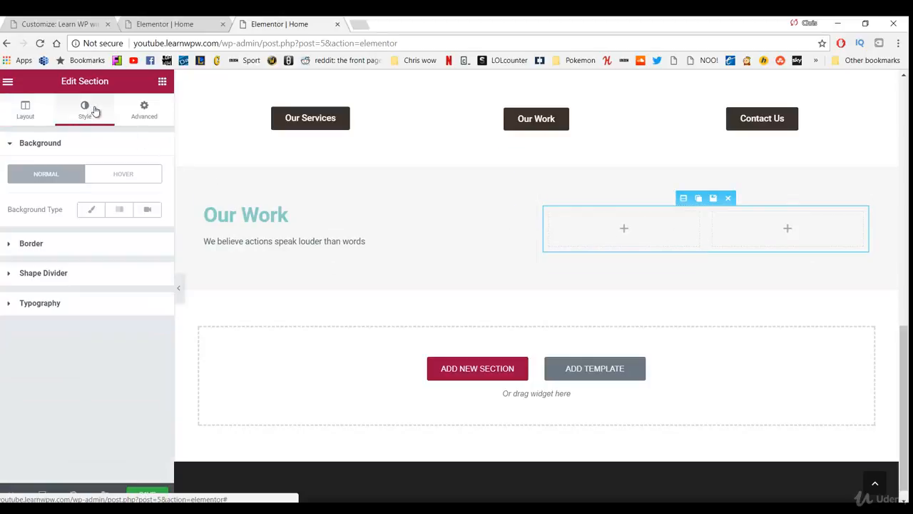
click(141, 112)
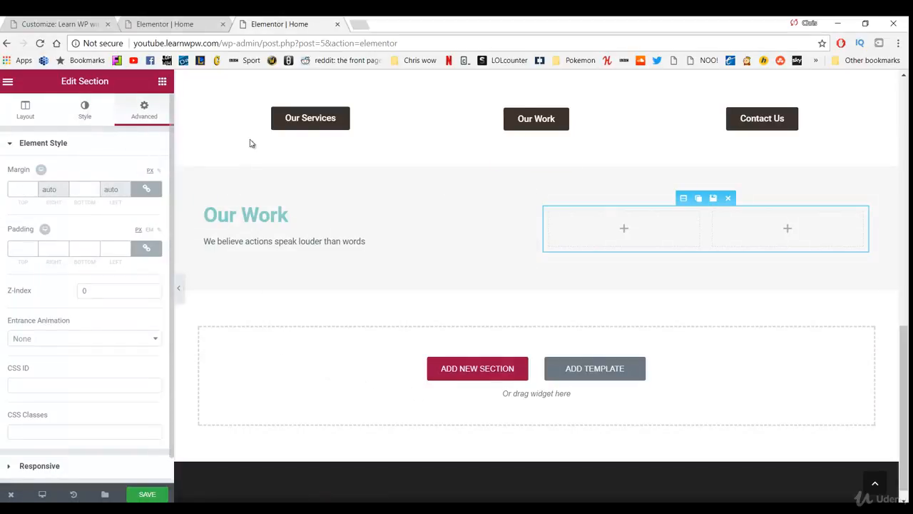
click(146, 191)
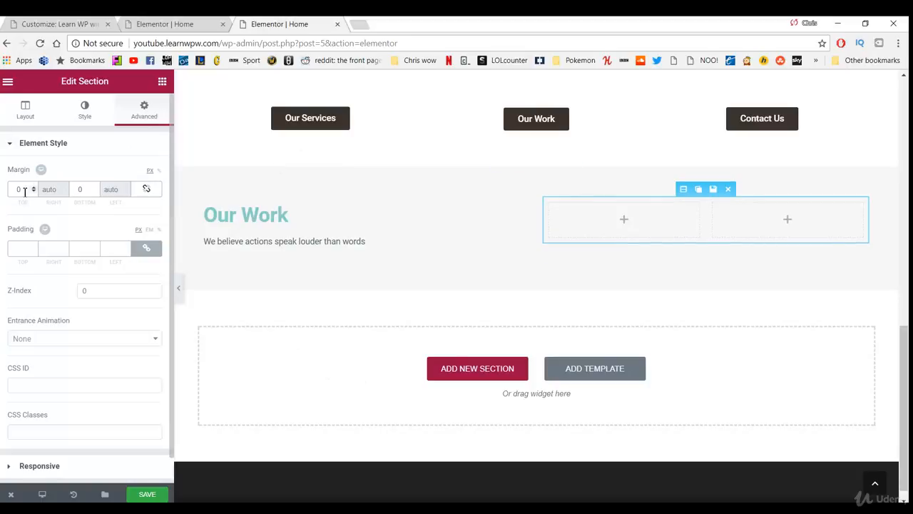
text(27)
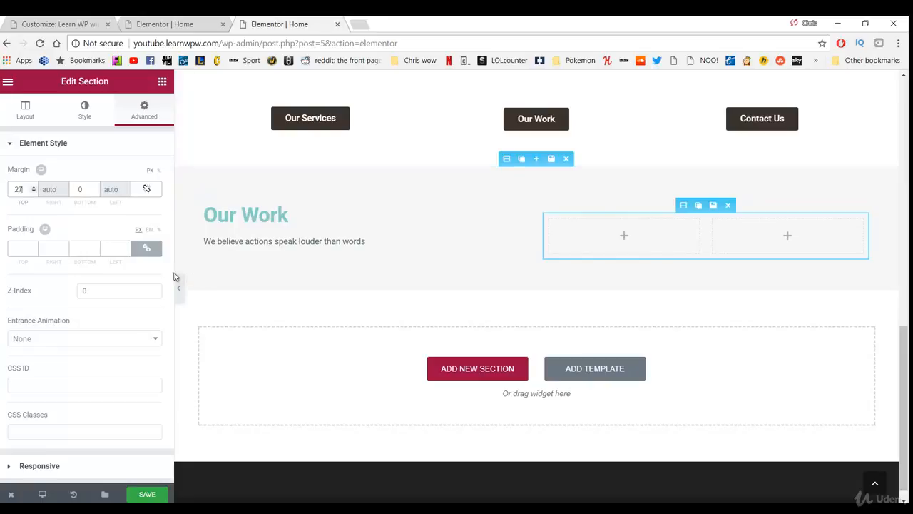
- Add a Button widget to the first inner column of the grey section and label it "Our Services"
click(163, 83)
drag(125, 276, 603, 229)
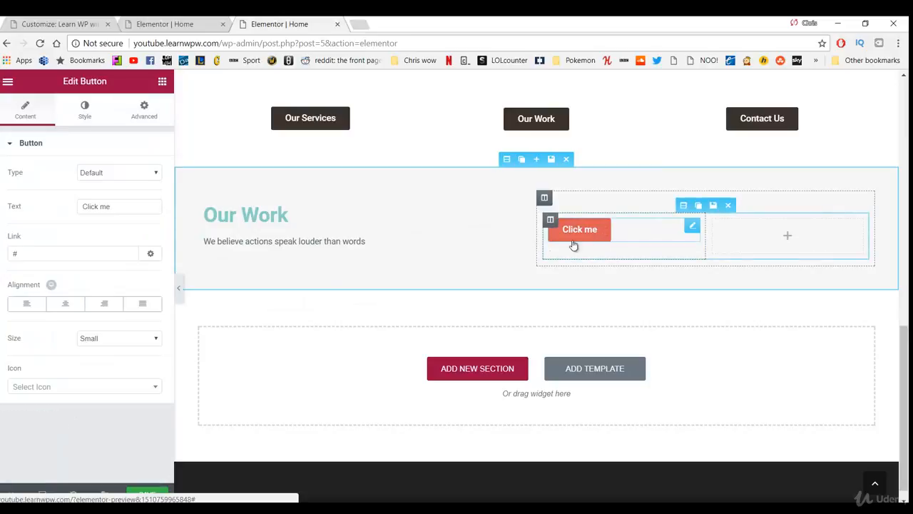
triple_click(109, 206)
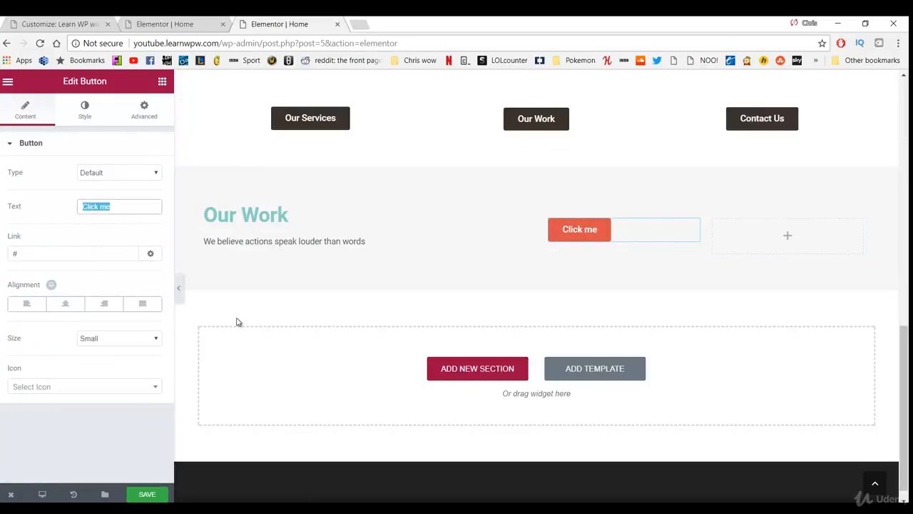
click(125, 204)
key(BackSpace)
key(BackSpace)
key(BackSpace)
key(BackSpace)
key(BackSpace)
key(BackSpace)
key(BackSpace)
key(BackSpace)
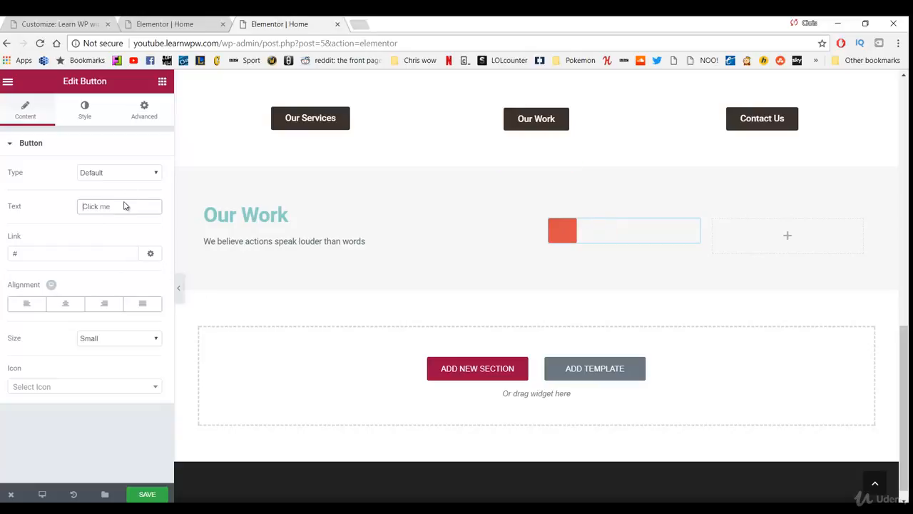
text(Our Servies)
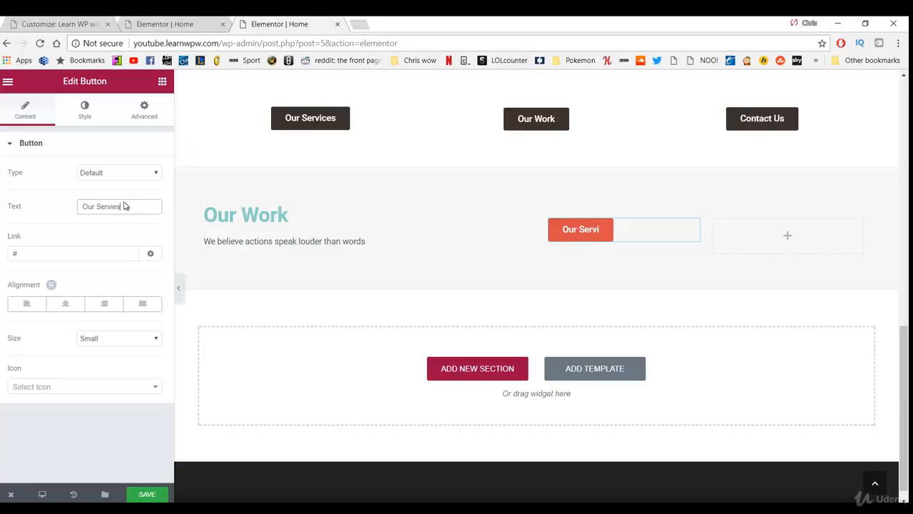
key(BackSpace)
key(BackSpace)
text(ces)
- Link the green-section-to-services button "Our Services" to "/services" and align it right within its inner column
key(Tab)
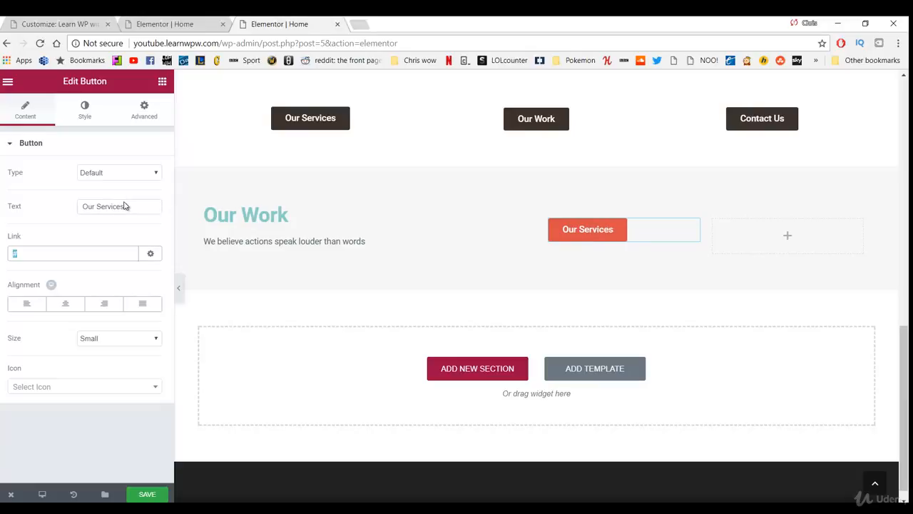
text(/services)
click(107, 306)
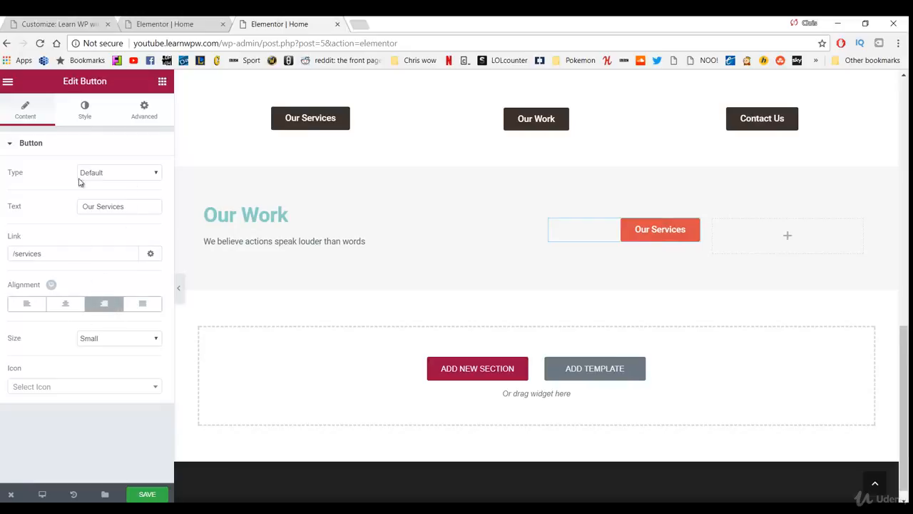
- Enable custom typography for the new "Our Services" button and set its text size to 16 px
click(90, 118)
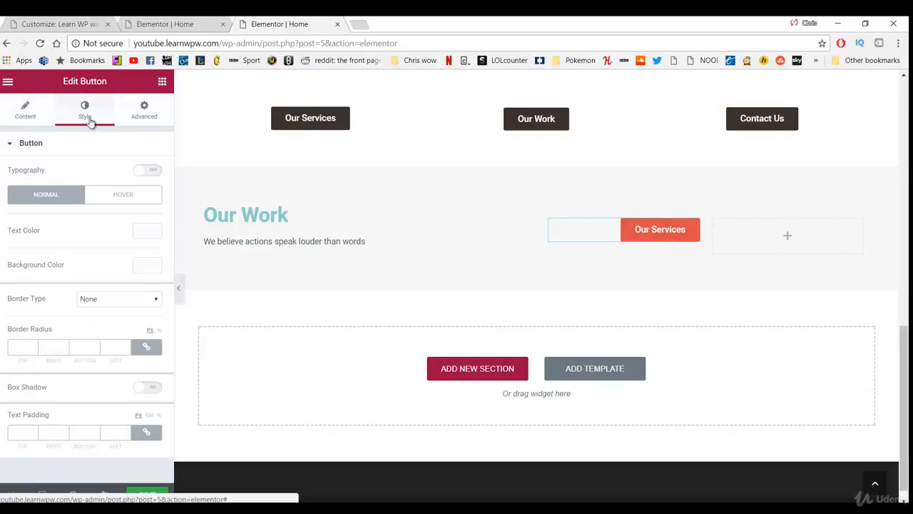
click(147, 174)
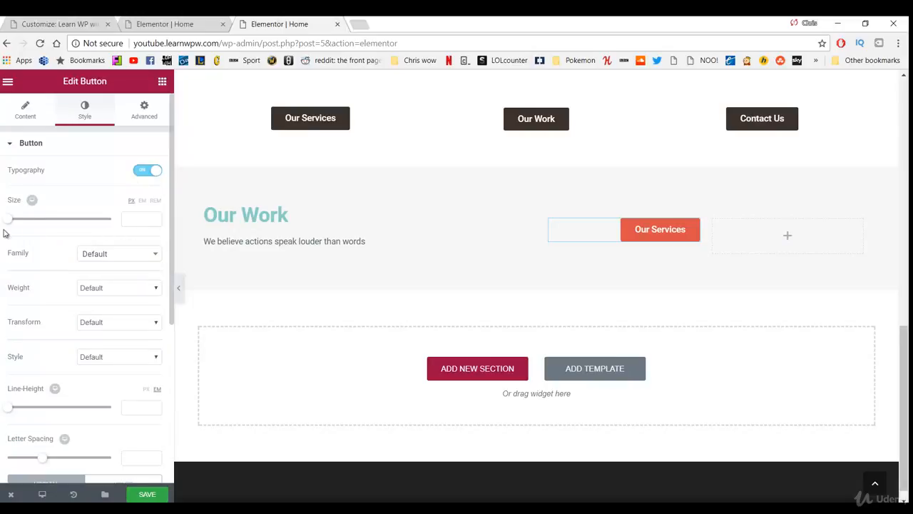
drag(7, 219, 15, 224)
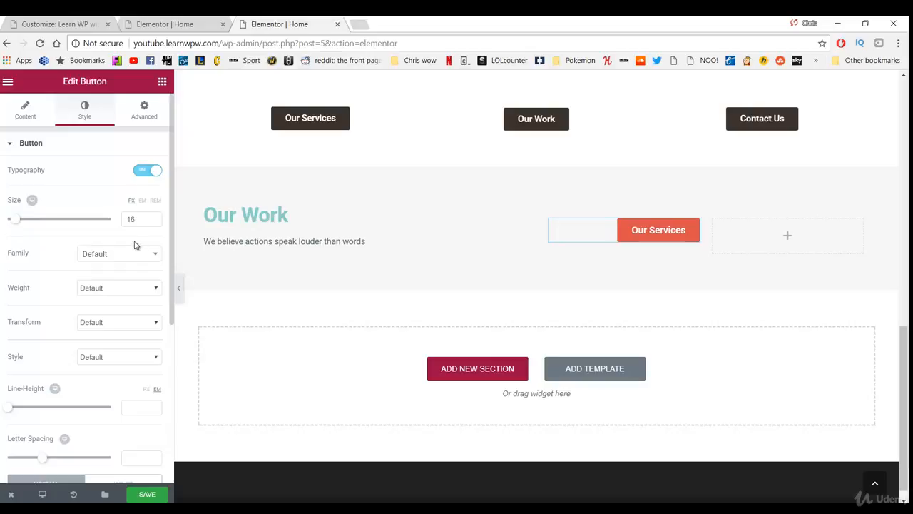
- Give the new "Our Services" button a green #23a455 background and a 5 px border radius on all corners
scroll(111, 246, down, 2)
scroll(64, 286, down, 1)
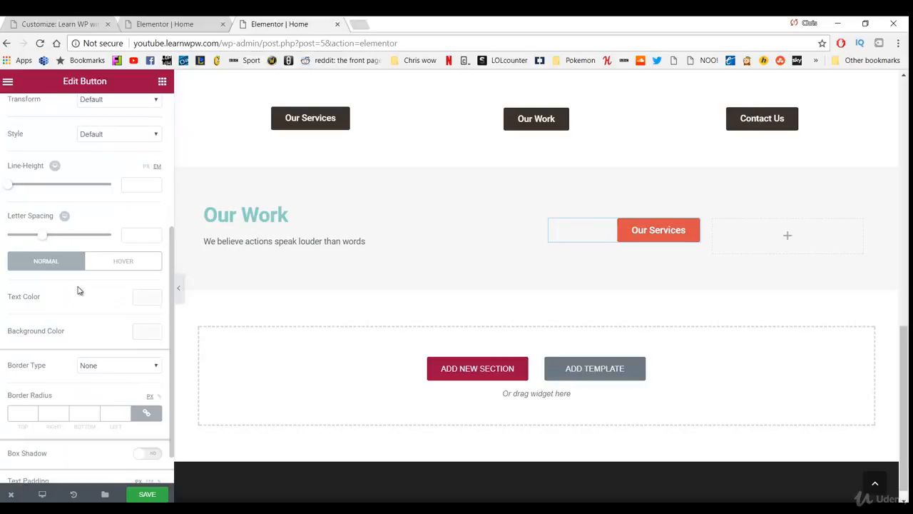
click(148, 333)
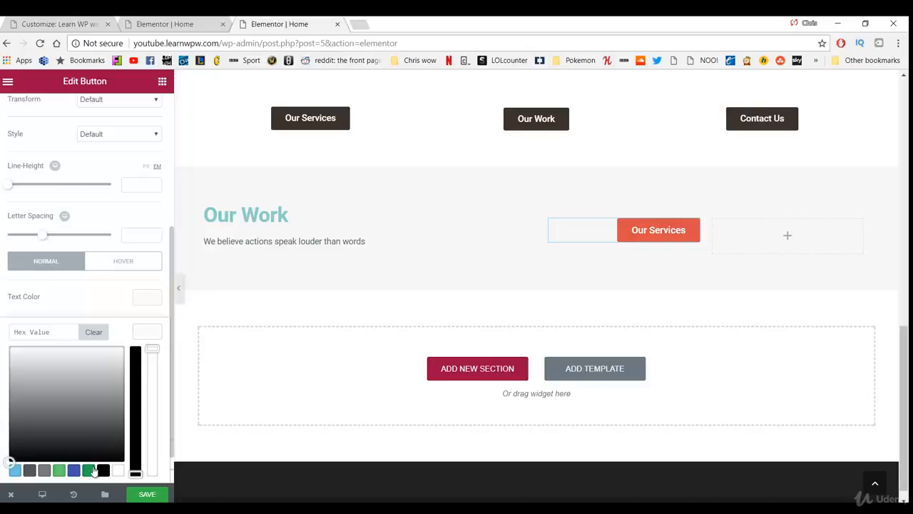
click(88, 469)
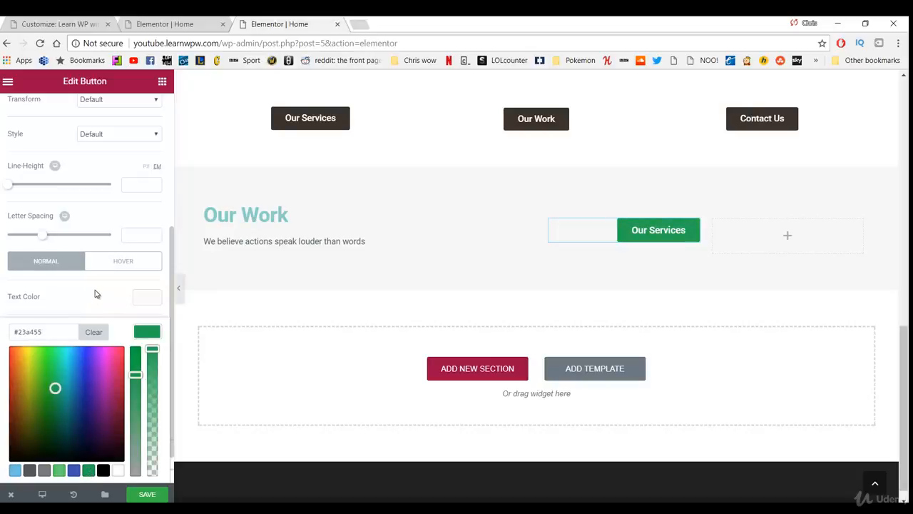
scroll(97, 294, down, 1)
click(85, 259)
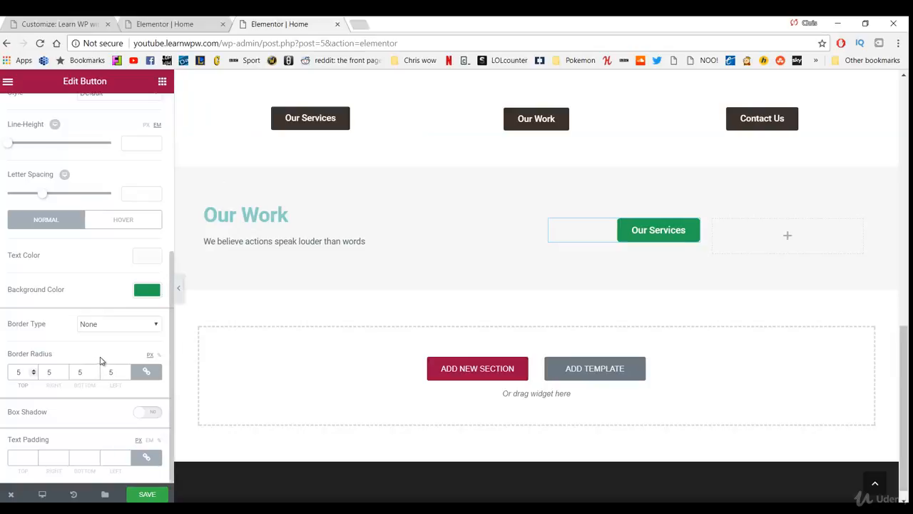
- Add a Button widget labelled "Check out our work" to the empty inner column of the grey section and link it to "/our-work"
scroll(102, 326, up, 5)
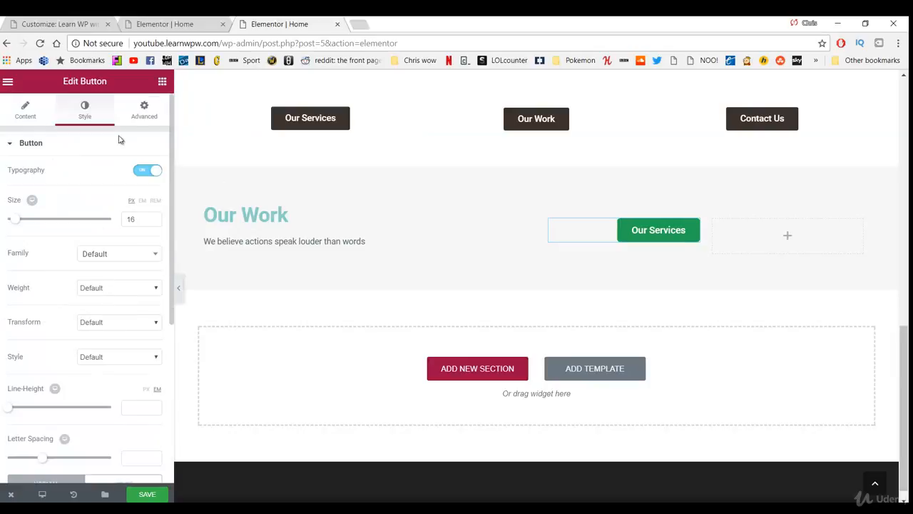
click(162, 83)
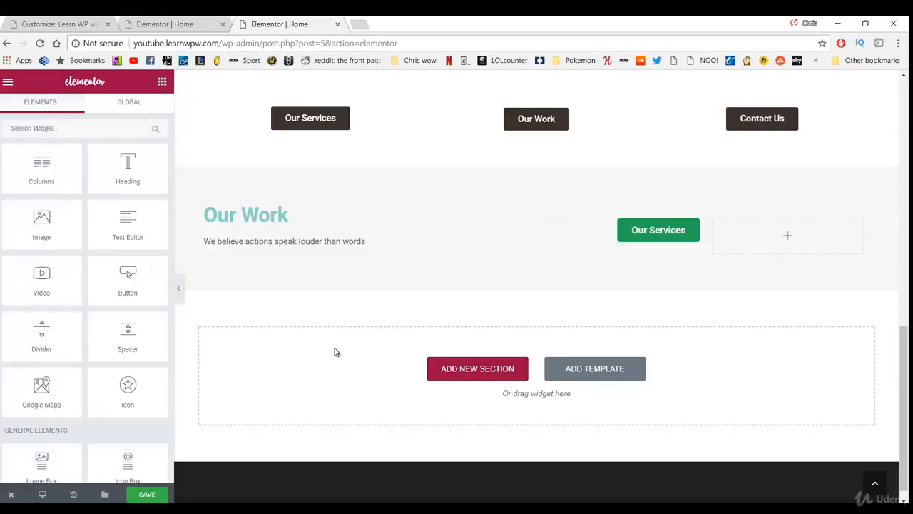
drag(128, 278, 749, 228)
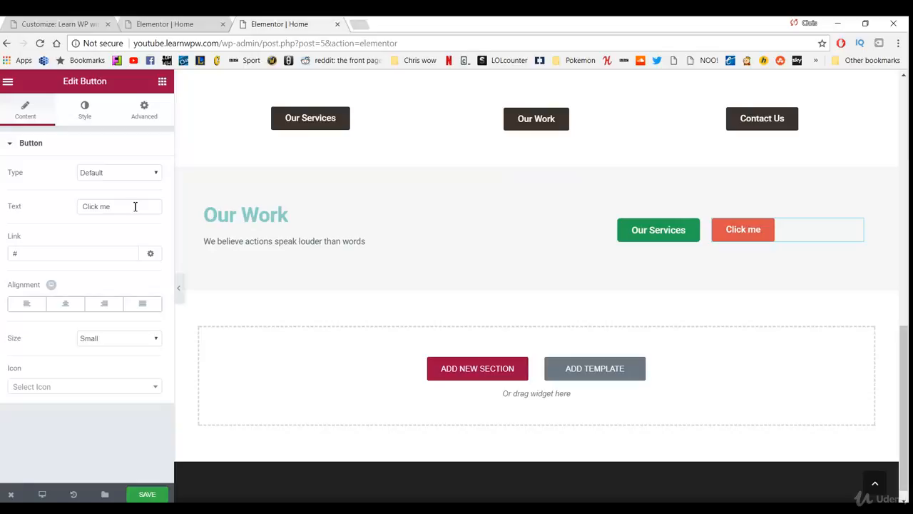
drag(135, 206, 45, 209)
text(Check out our work)
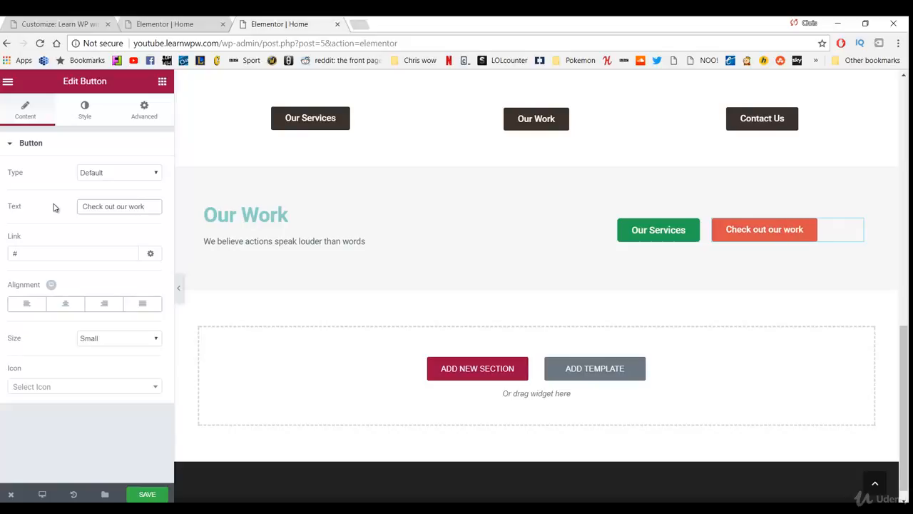
click(44, 260)
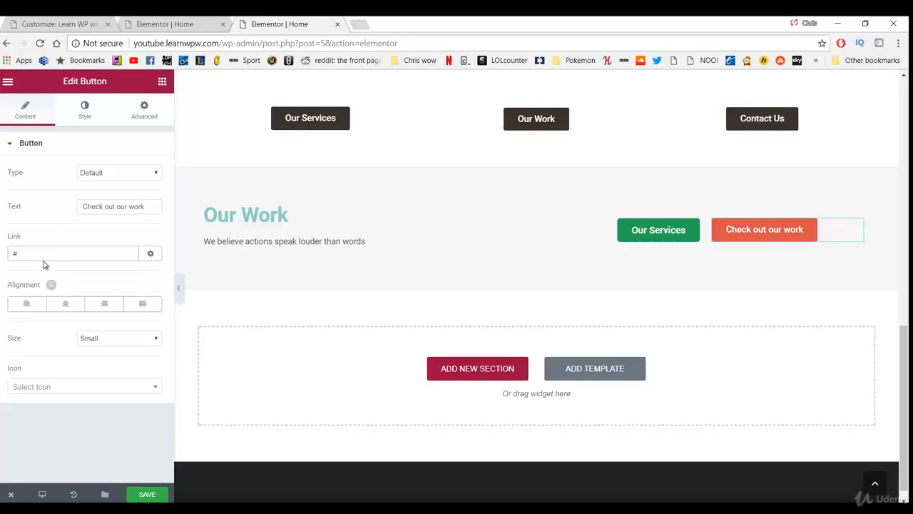
key(BackSpace)
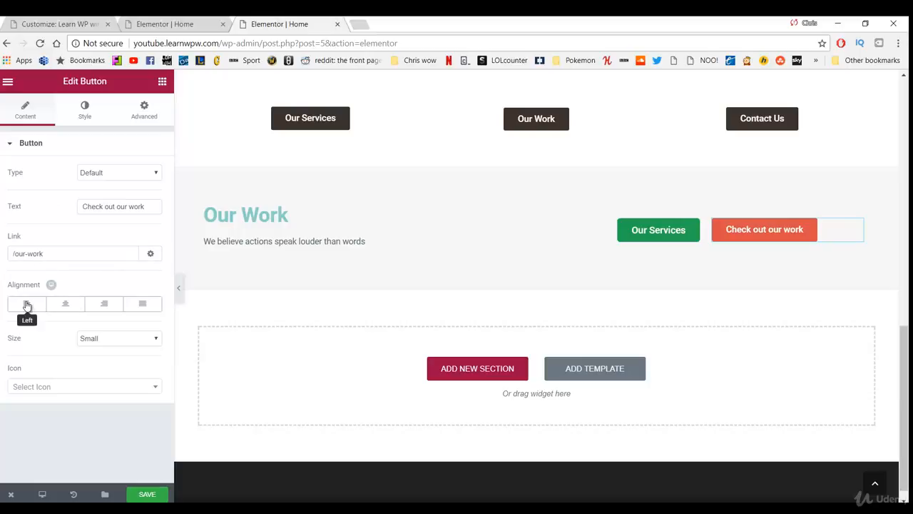
- Enable custom typography for the "Check out our work" button and set its text size to 16 px
click(84, 113)
click(152, 170)
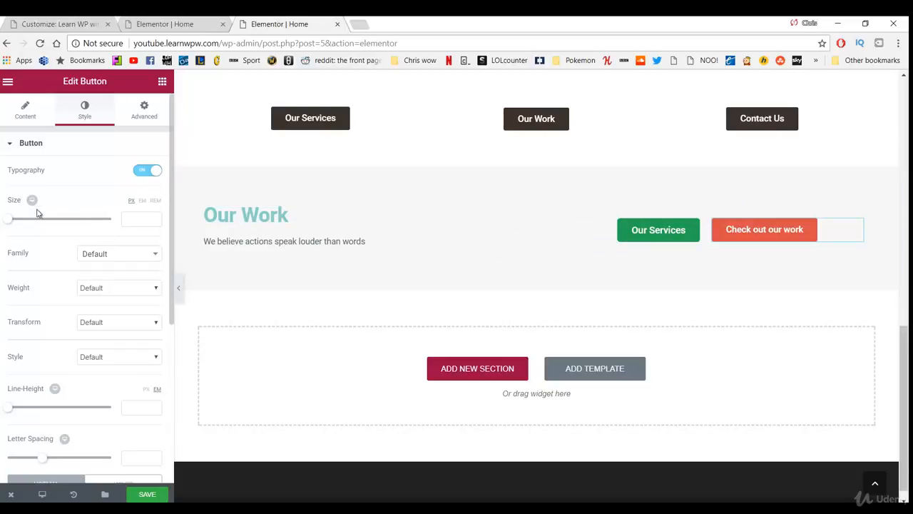
drag(8, 219, 18, 222)
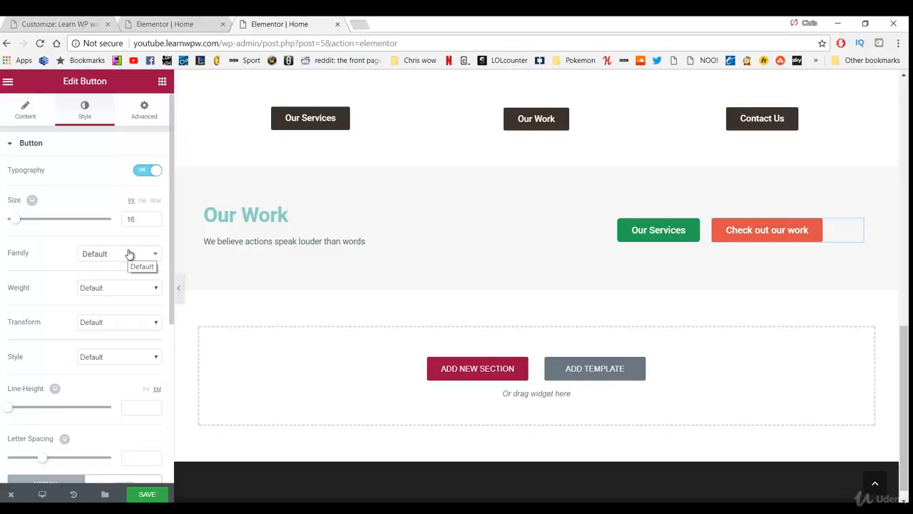
- Give the "Check out our work" button a transparent white background and green #23a455 text
scroll(118, 267, down, 1)
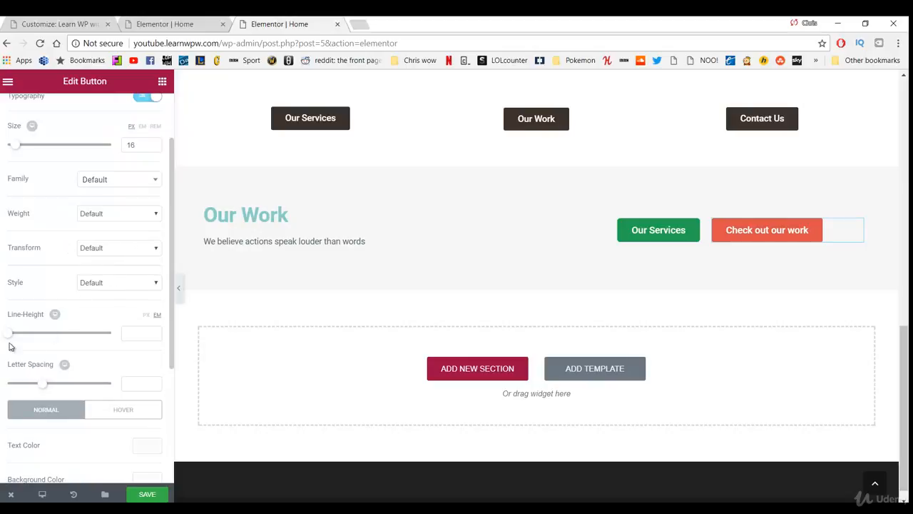
scroll(35, 354, down, 2)
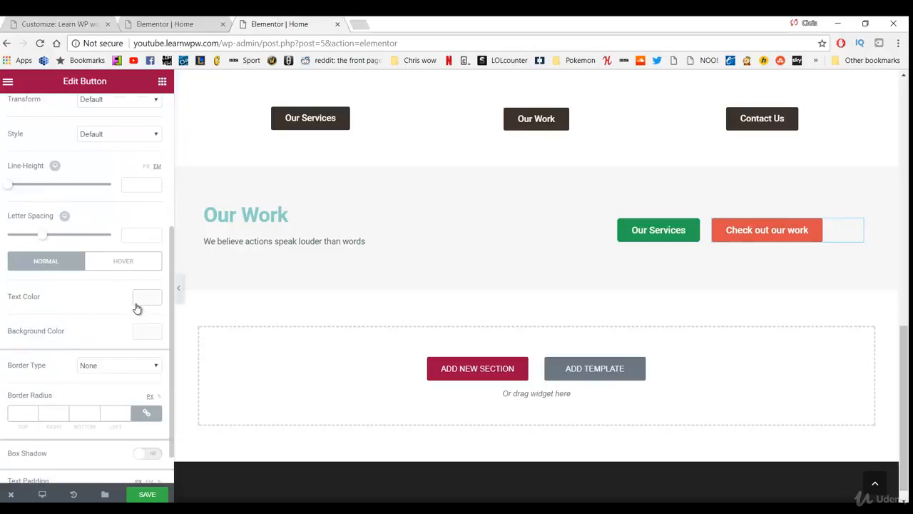
click(148, 332)
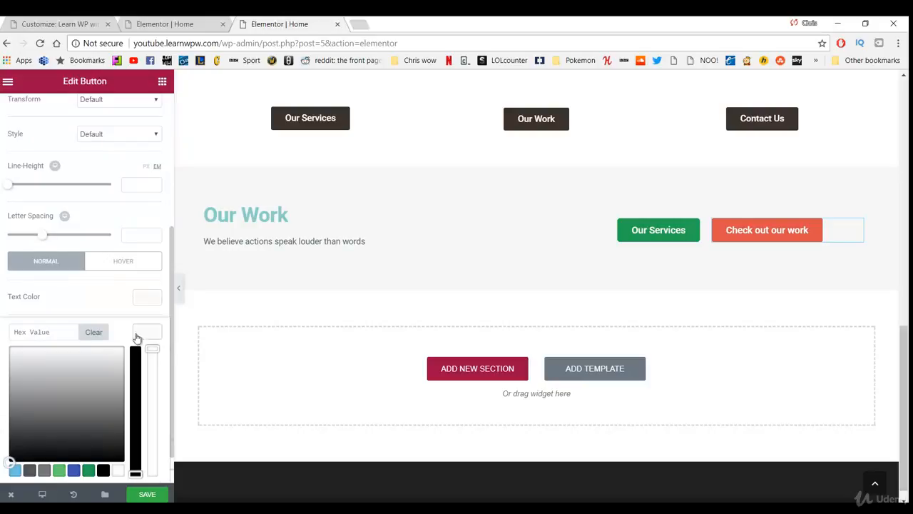
drag(74, 357, 1, 340)
click(155, 333)
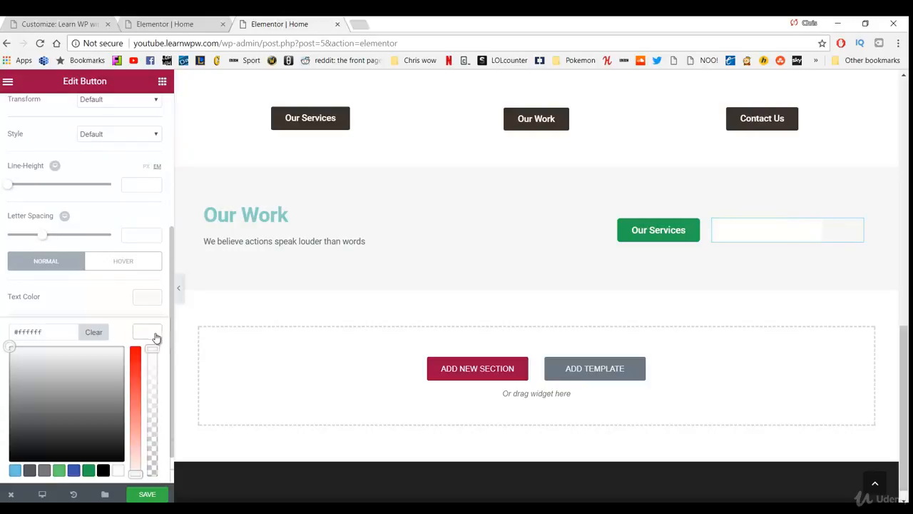
drag(152, 349, 159, 461)
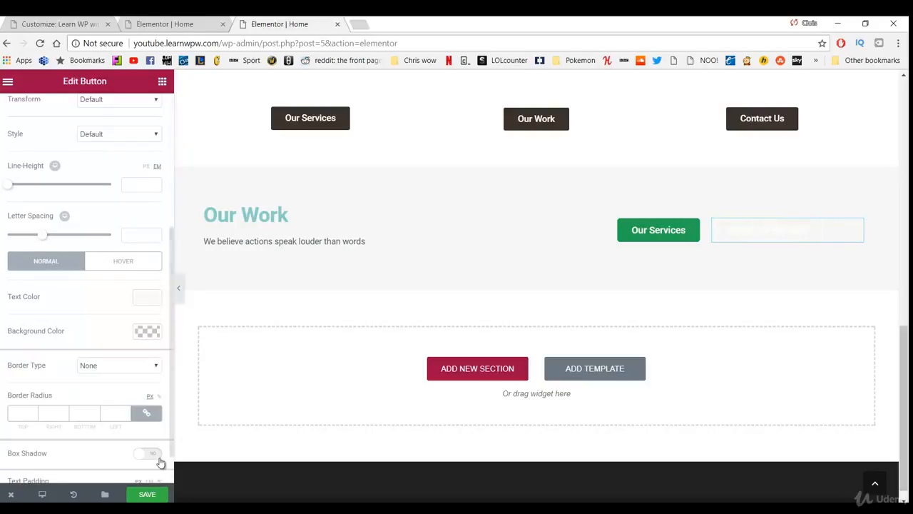
click(145, 297)
click(89, 436)
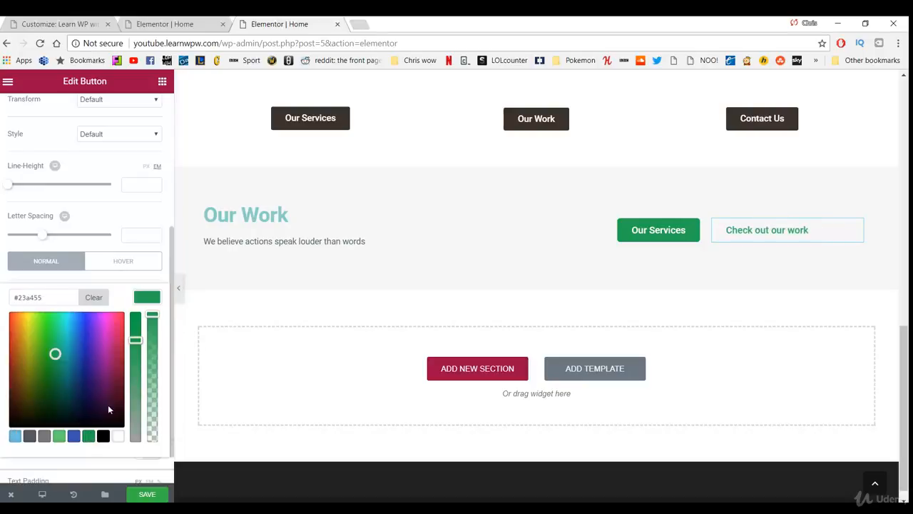
- Set the "Check out our work" button's text padding to 5 px on all sides
scroll(151, 310, down, 1)
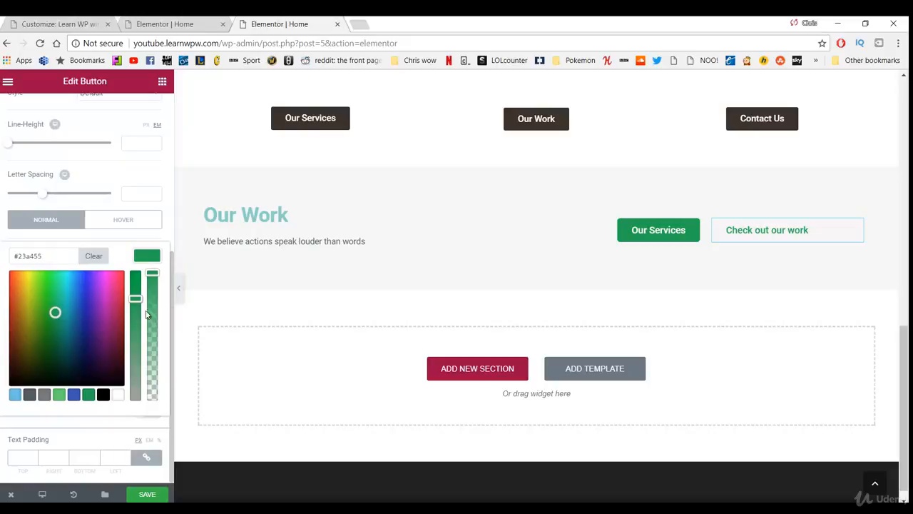
click(38, 456)
text(5)
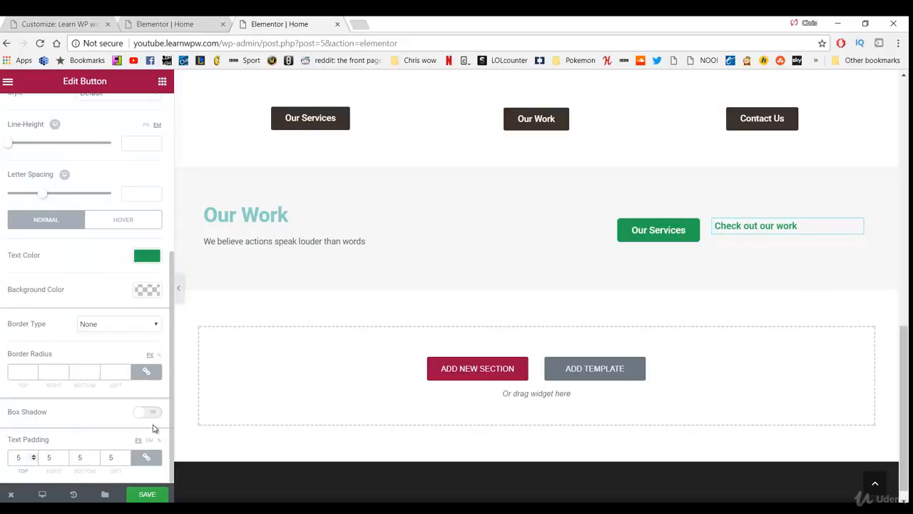
scroll(84, 272, up, 2)
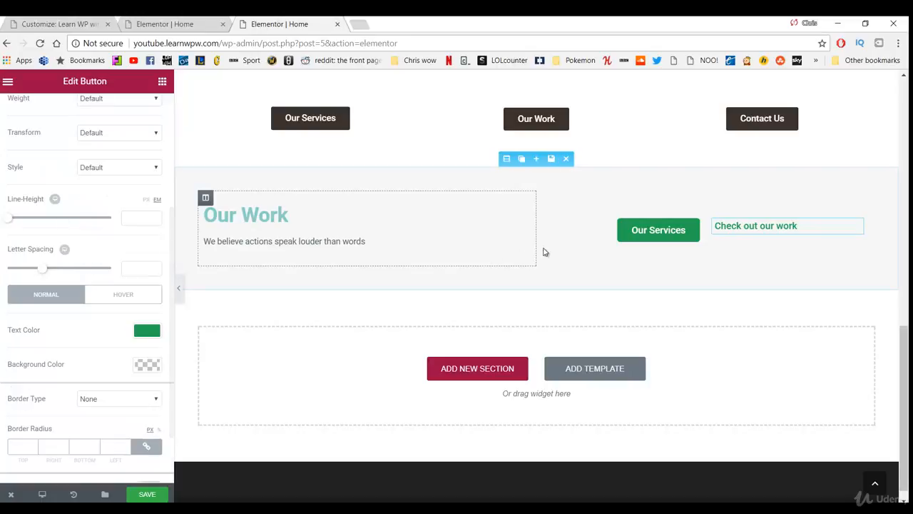
click(653, 229)
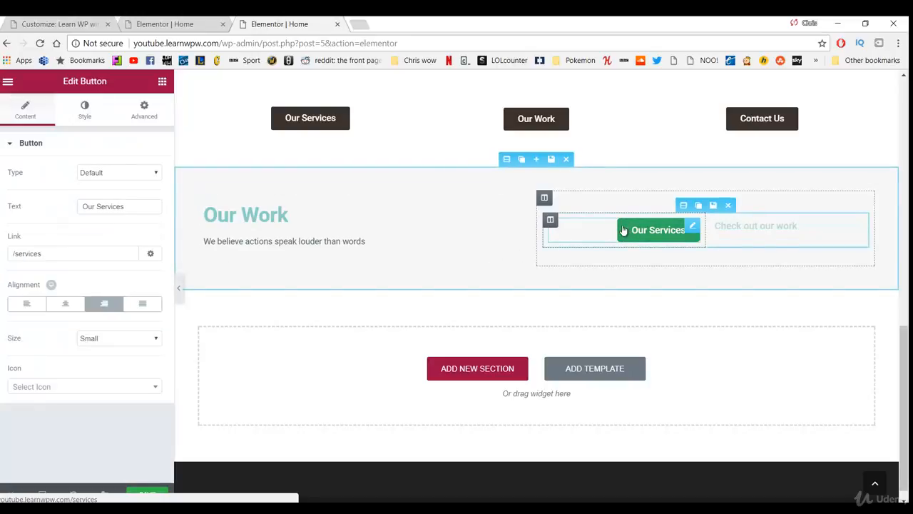
click(85, 109)
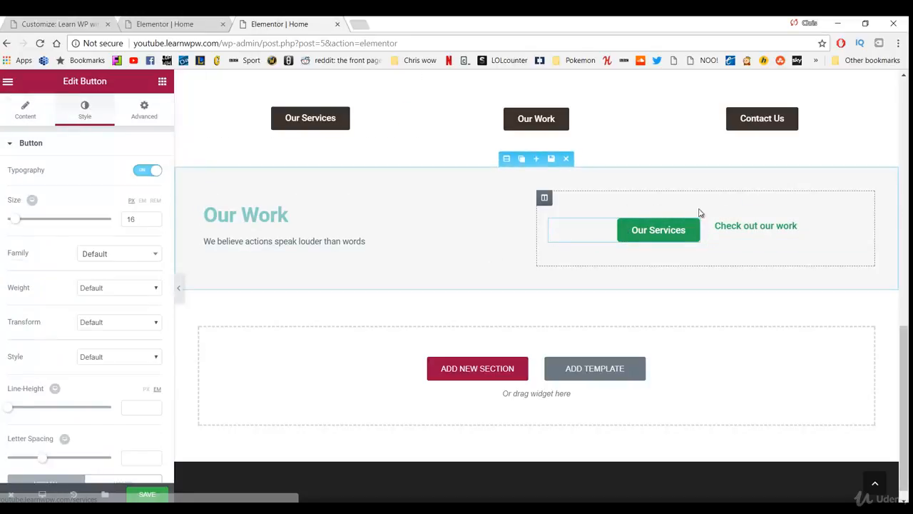
- Give the "Check out our work" button a solid border 1 px wide on all sides with a 5 px border radius
click(736, 227)
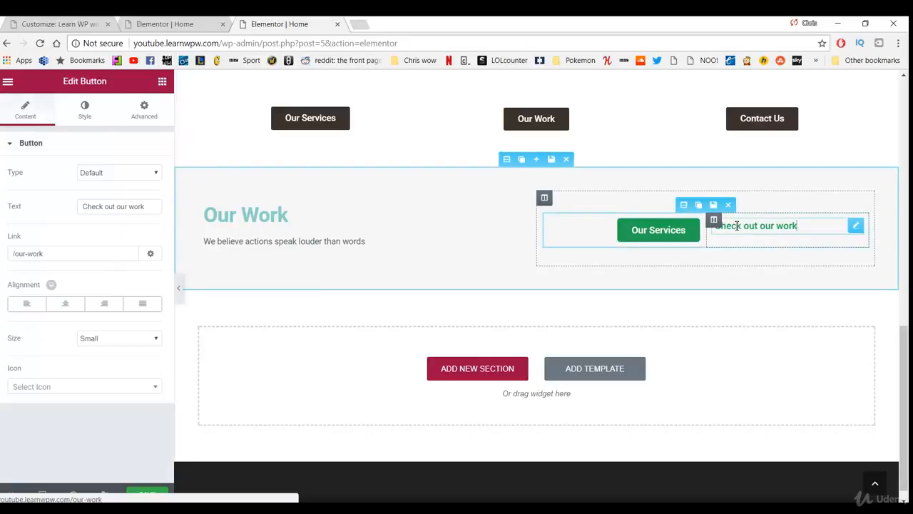
click(107, 114)
click(133, 108)
click(84, 113)
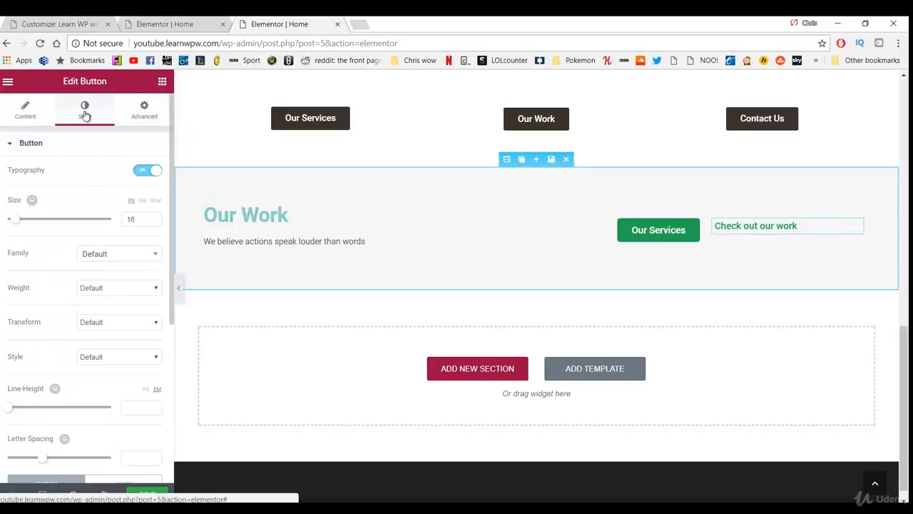
scroll(100, 290, down, 4)
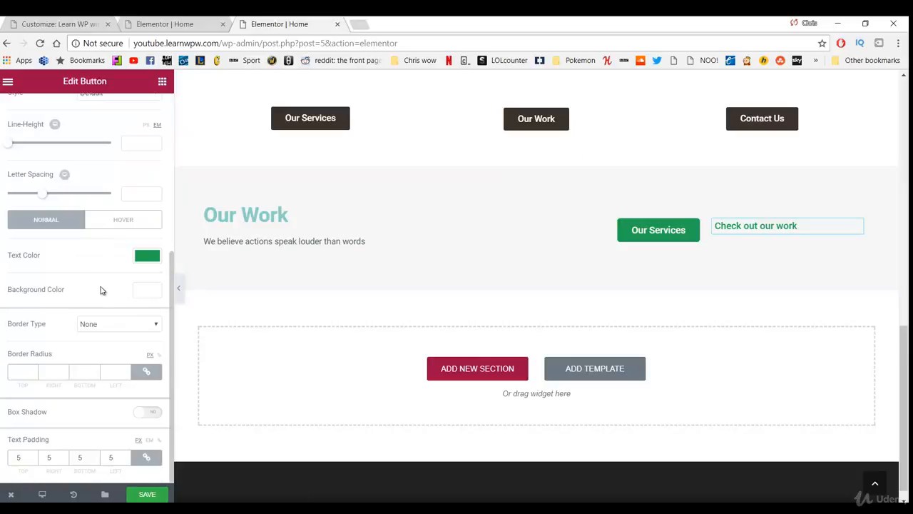
click(112, 325)
click(111, 346)
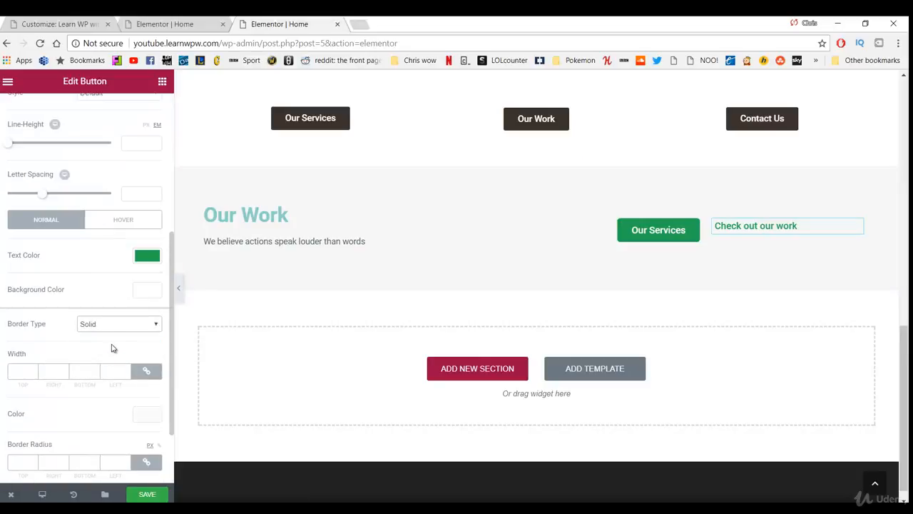
click(31, 370)
text(1)
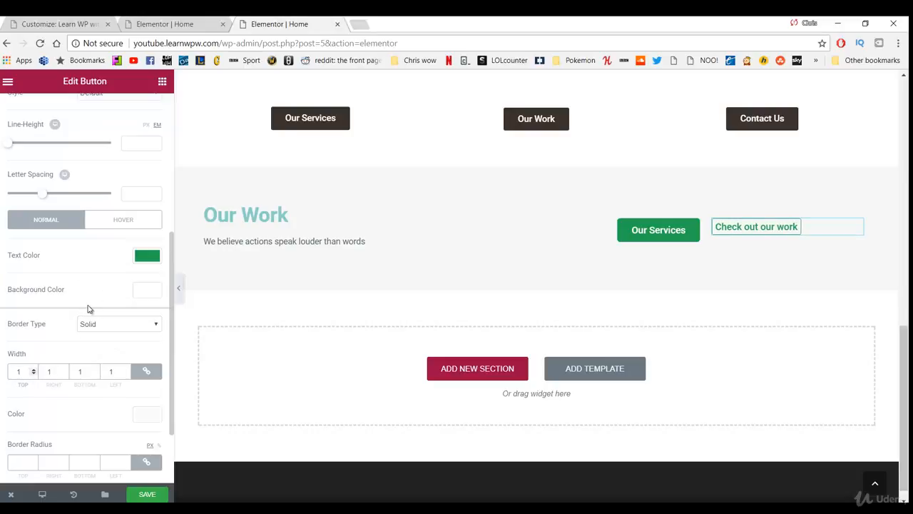
scroll(87, 312, down, 1)
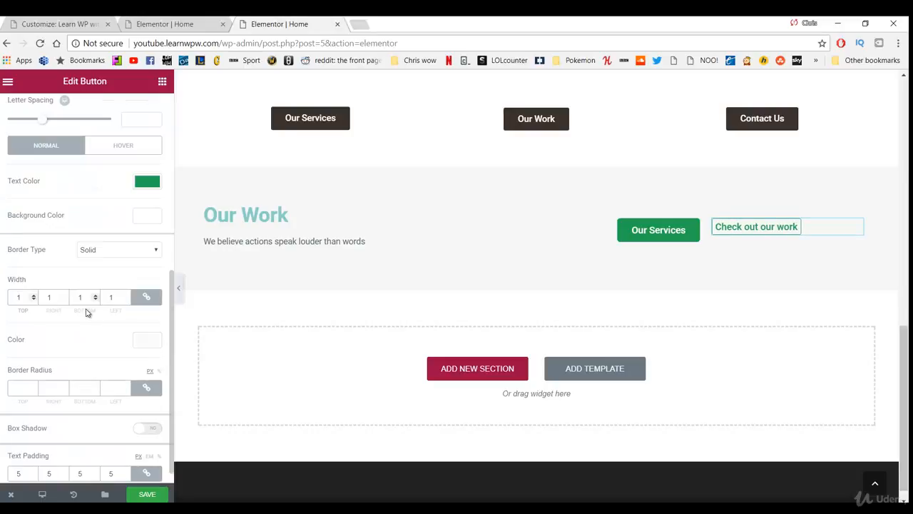
click(23, 387)
- Clear the text padding values of the "Check out our work" button
scroll(107, 368, up, 3)
scroll(106, 366, down, 2)
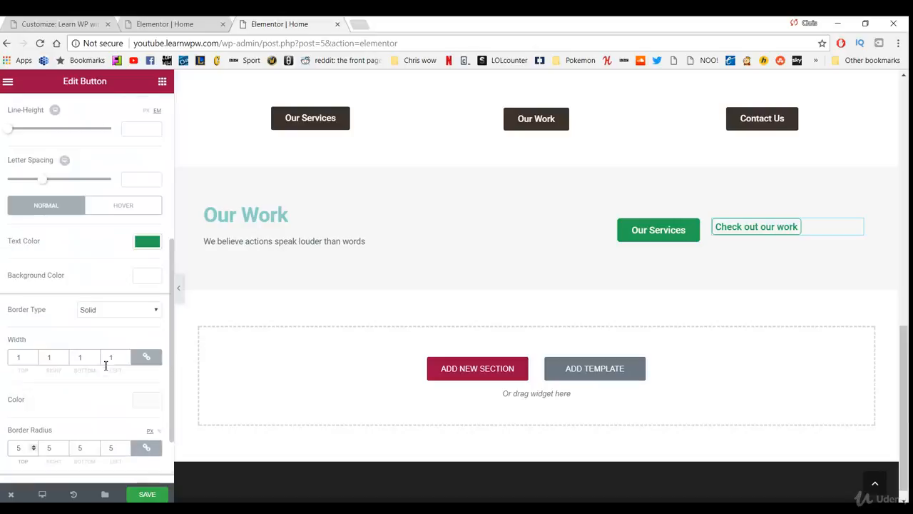
scroll(106, 365, down, 1)
click(27, 460)
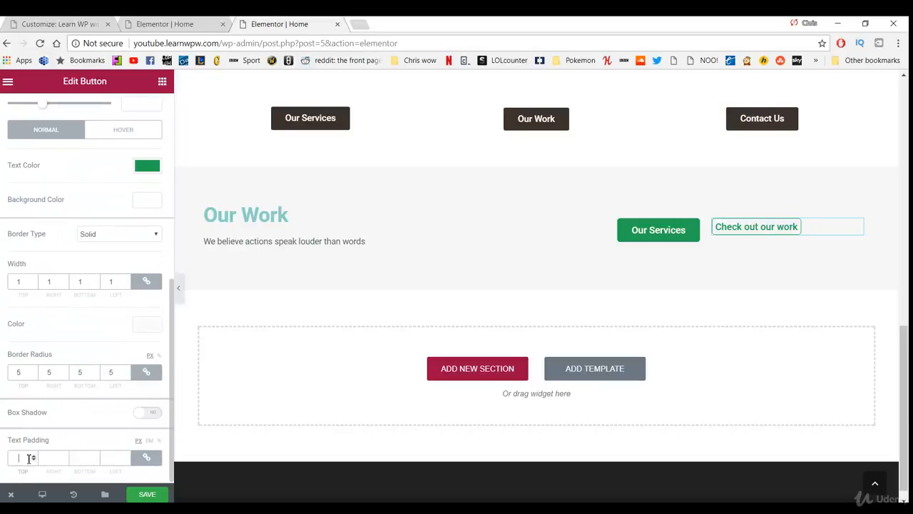